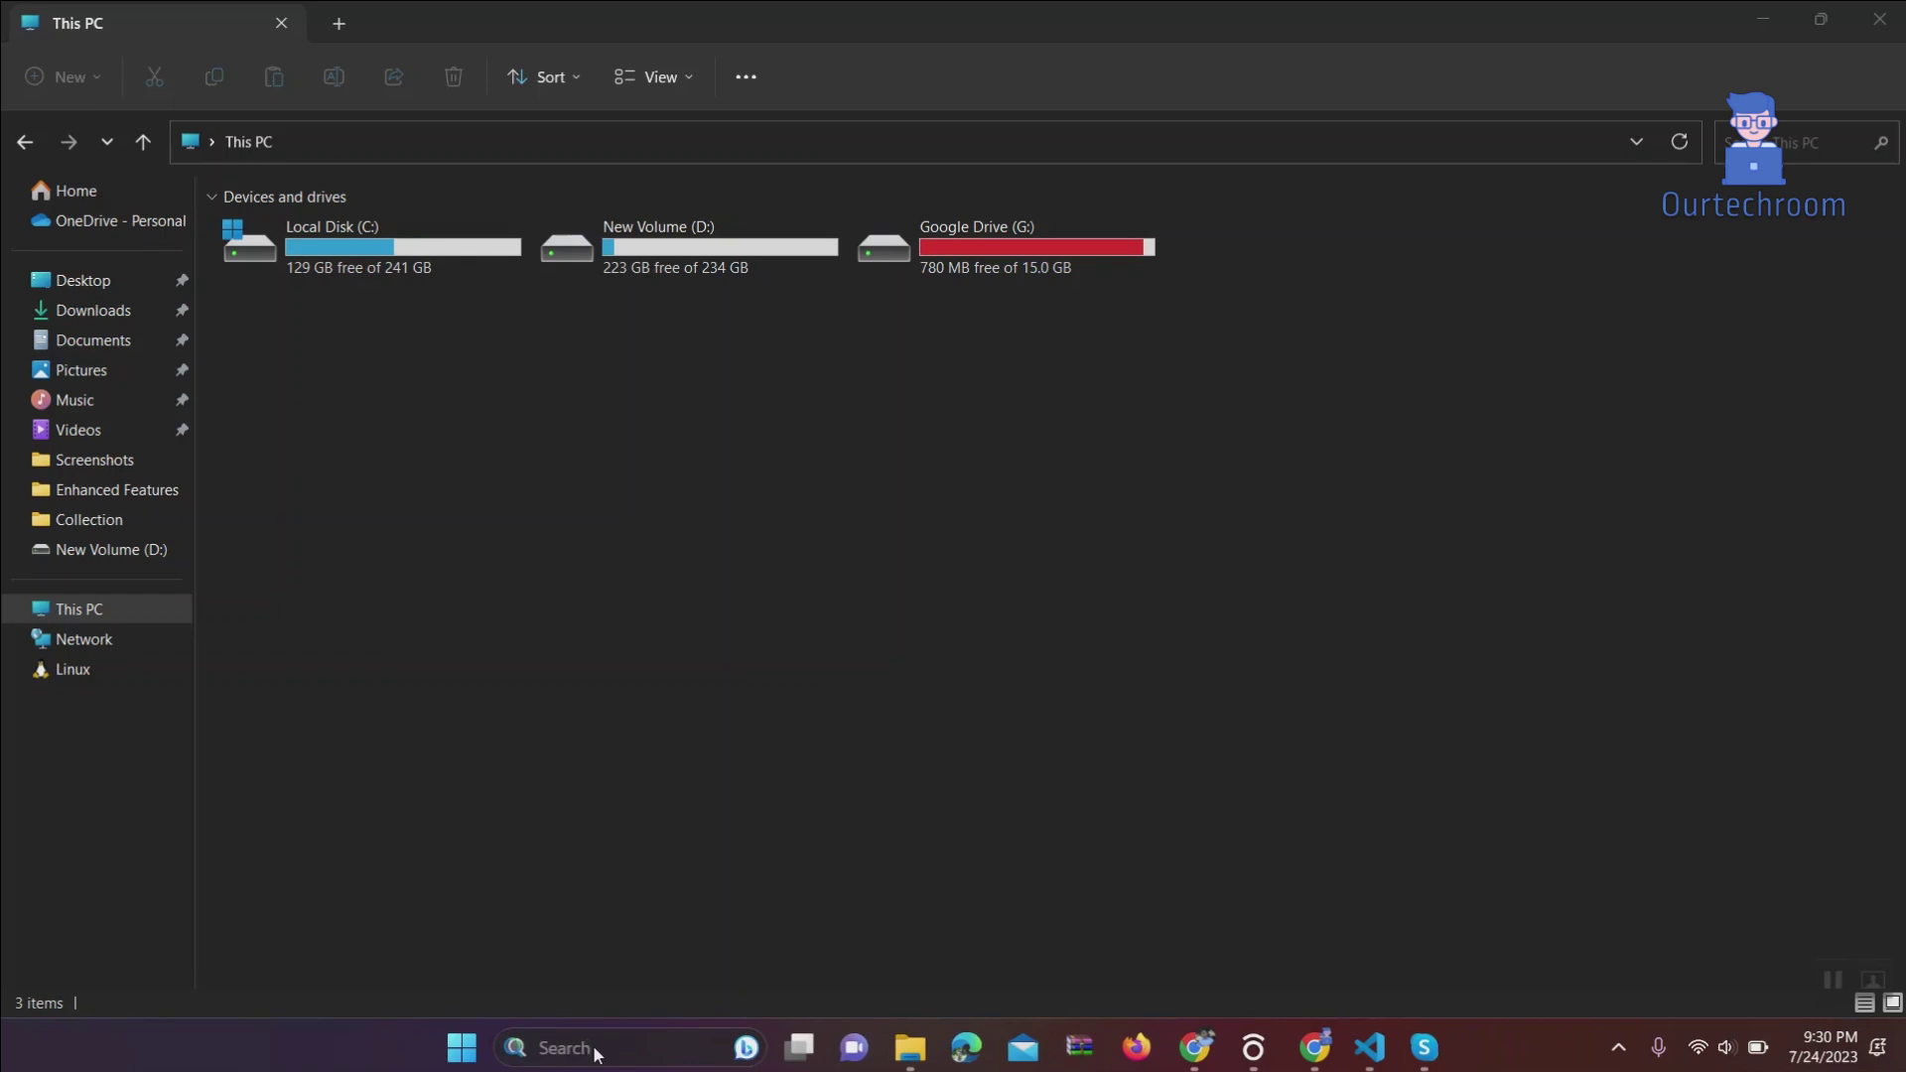
Launch Outlook from the taskbar search, dismiss the Genuine Office banner, and open File > Open & Export.
click(594, 1046)
text(outlook)
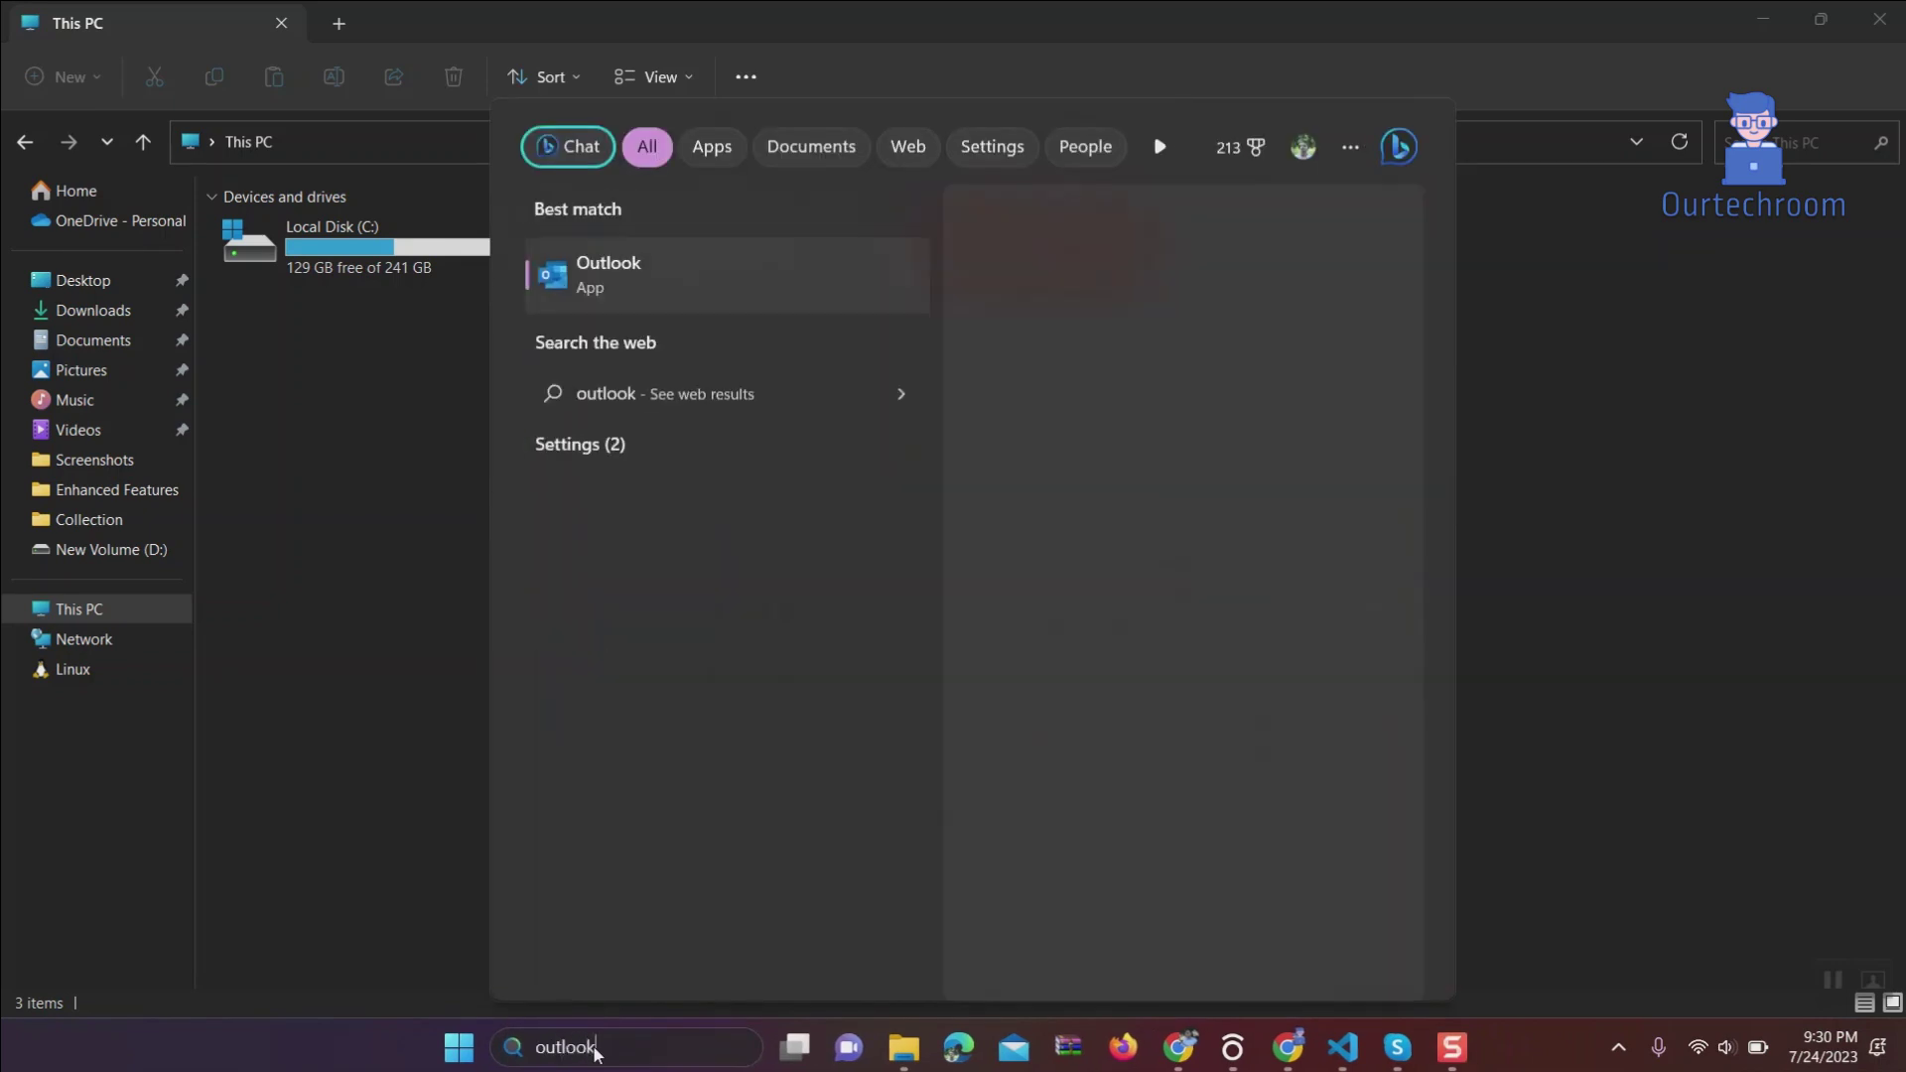
click(714, 282)
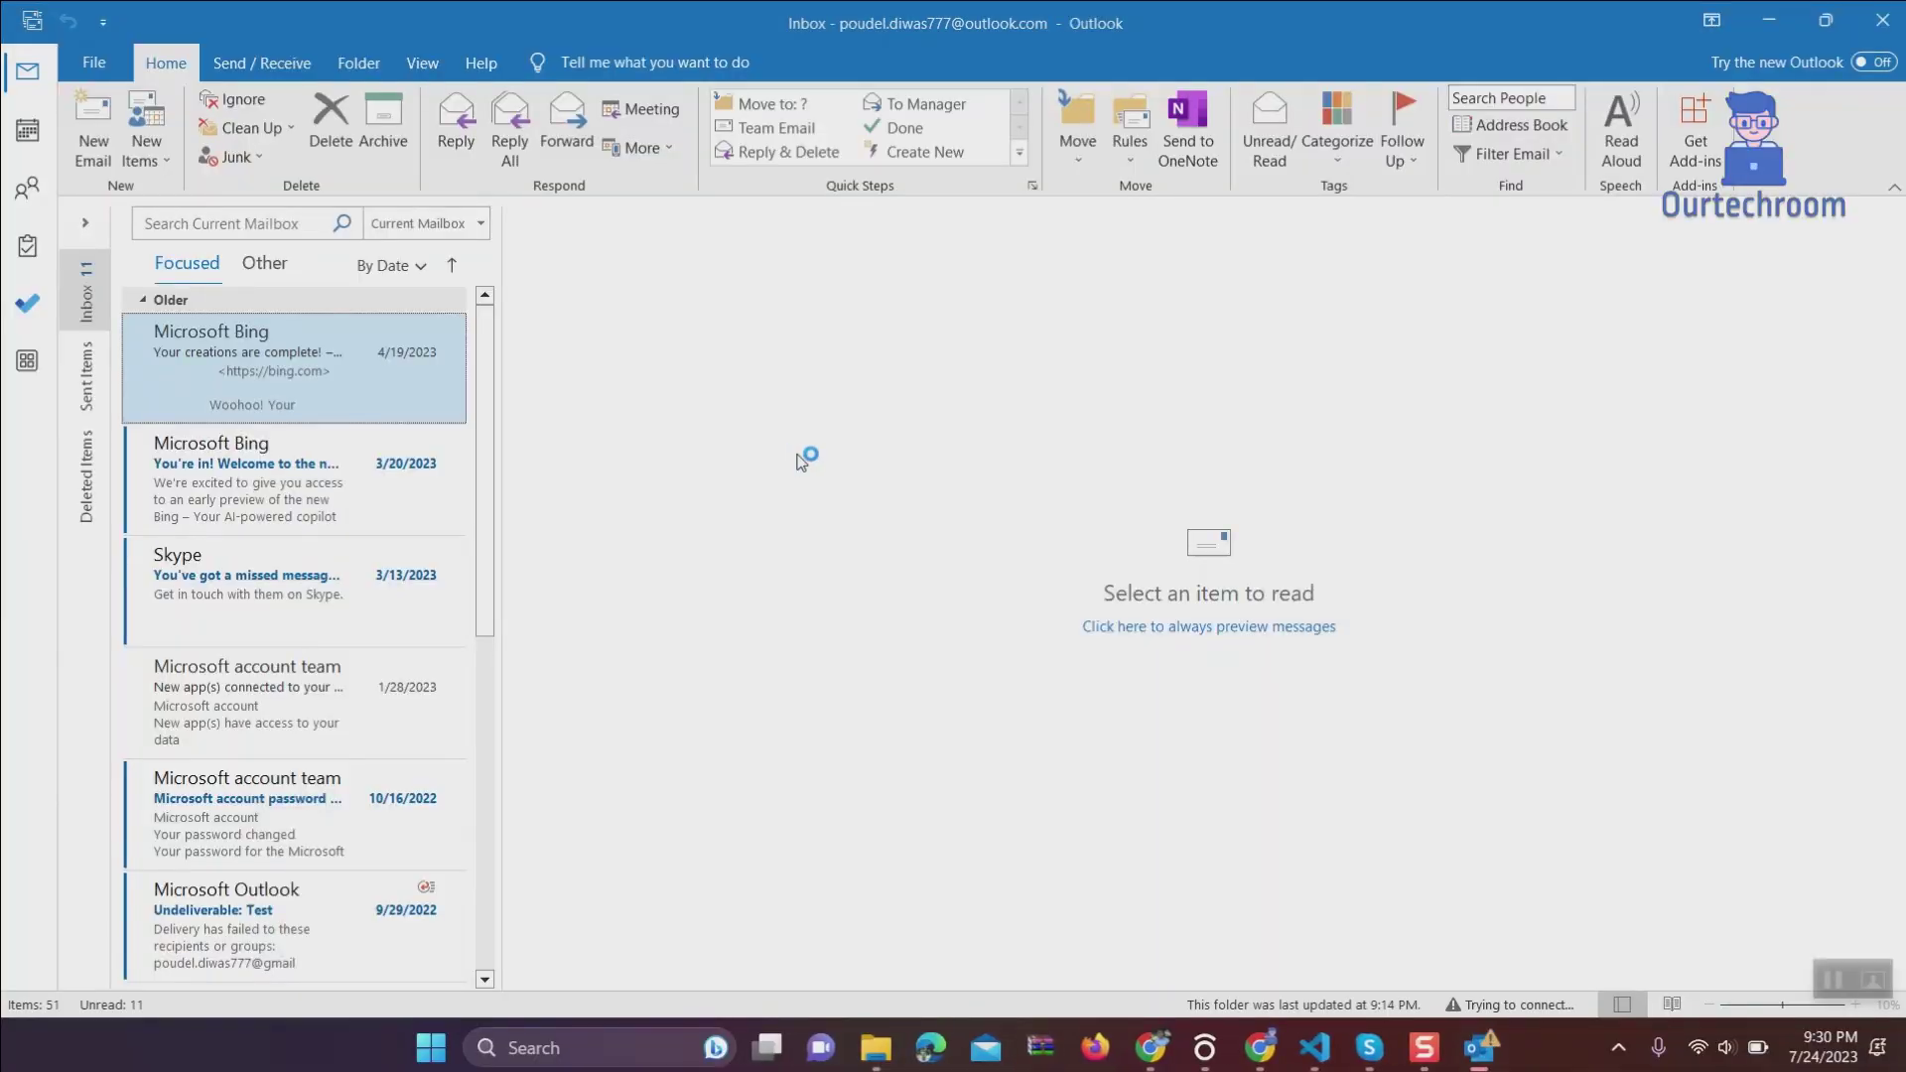
click(1891, 216)
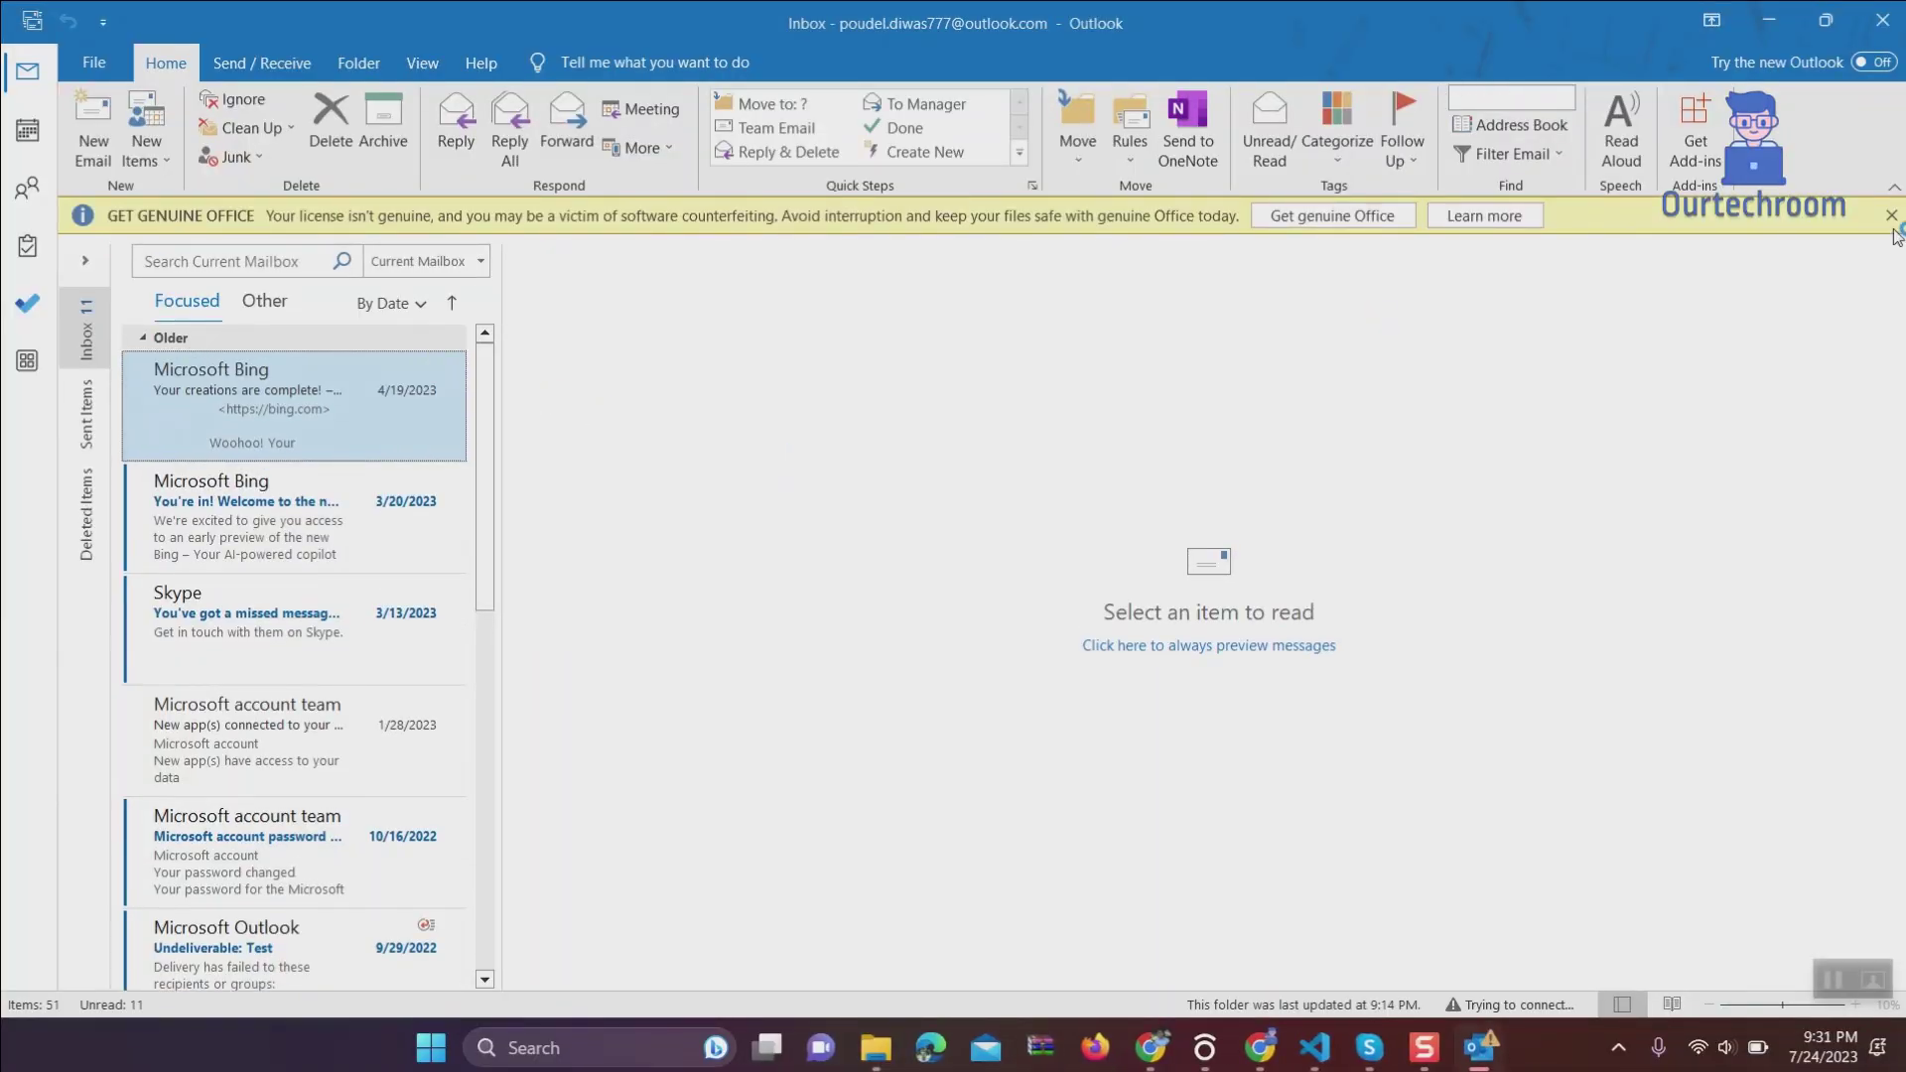
click(83, 78)
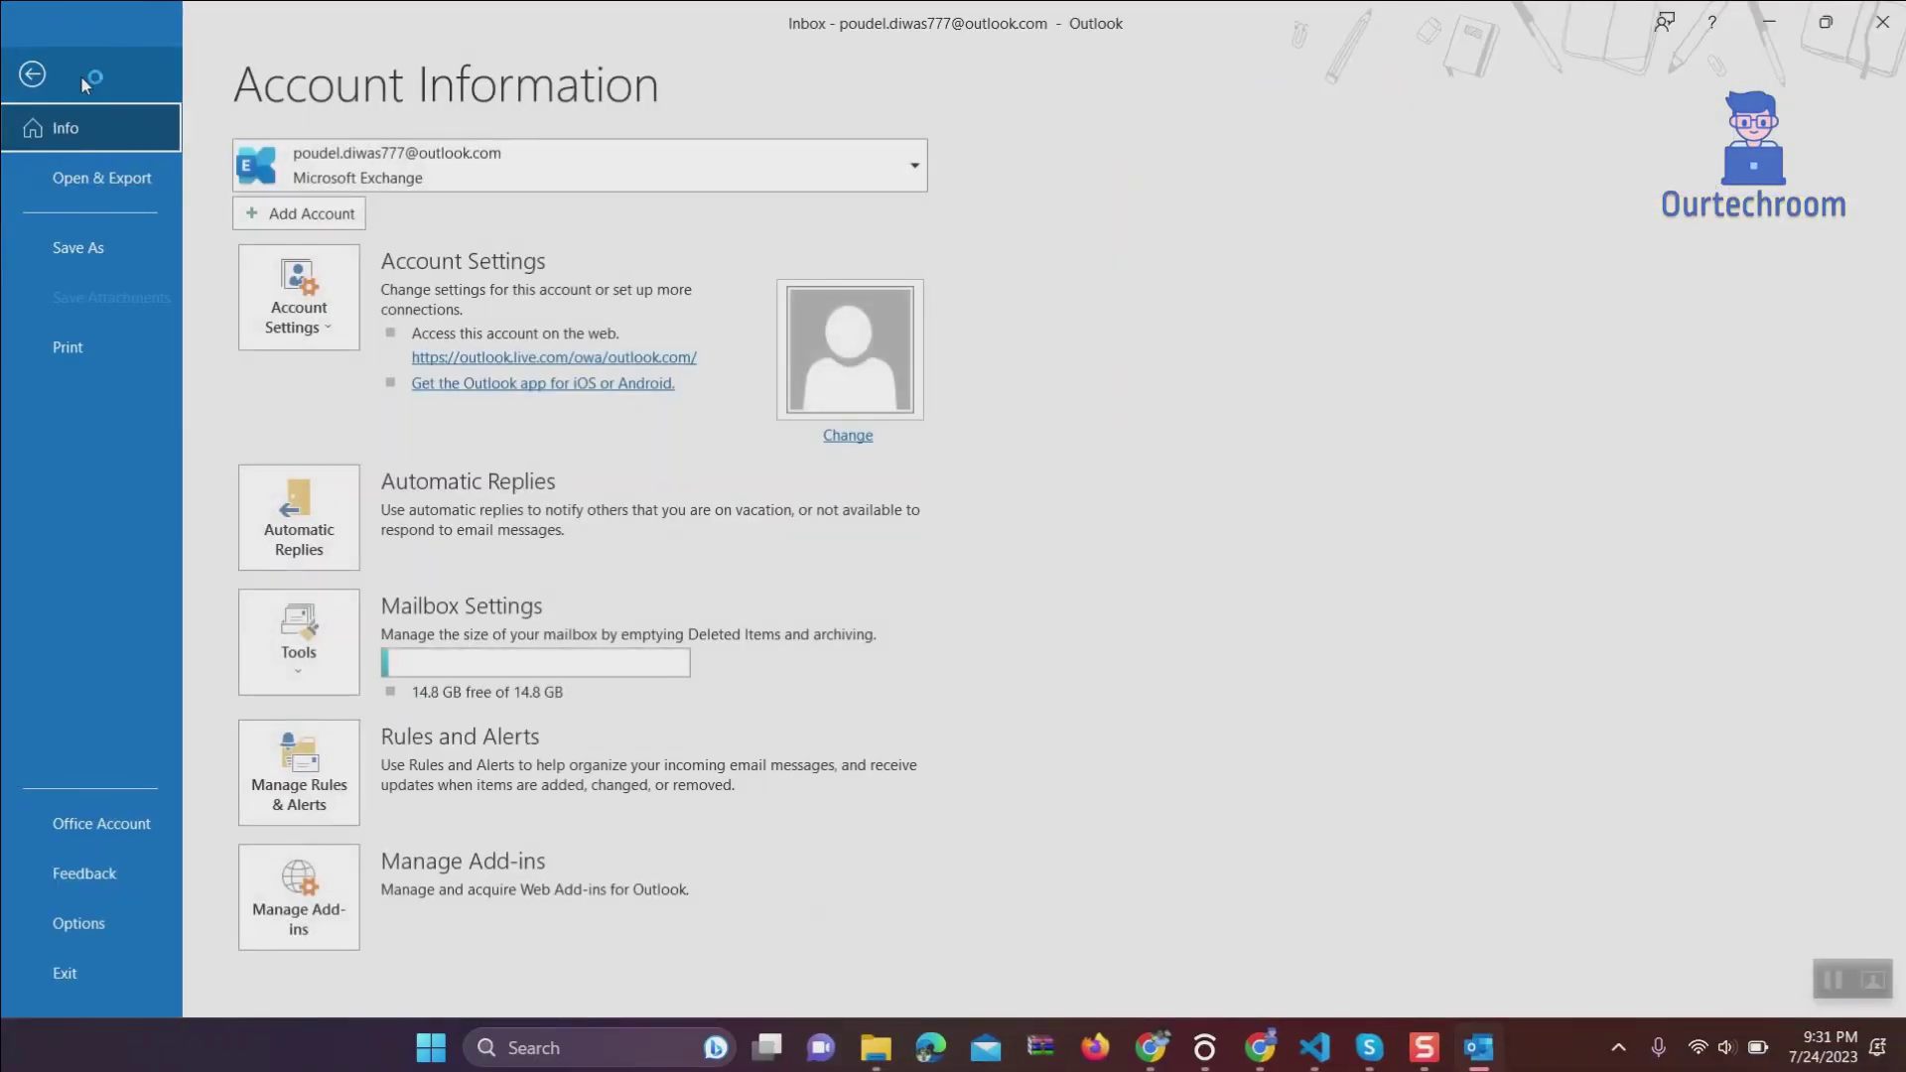
click(102, 185)
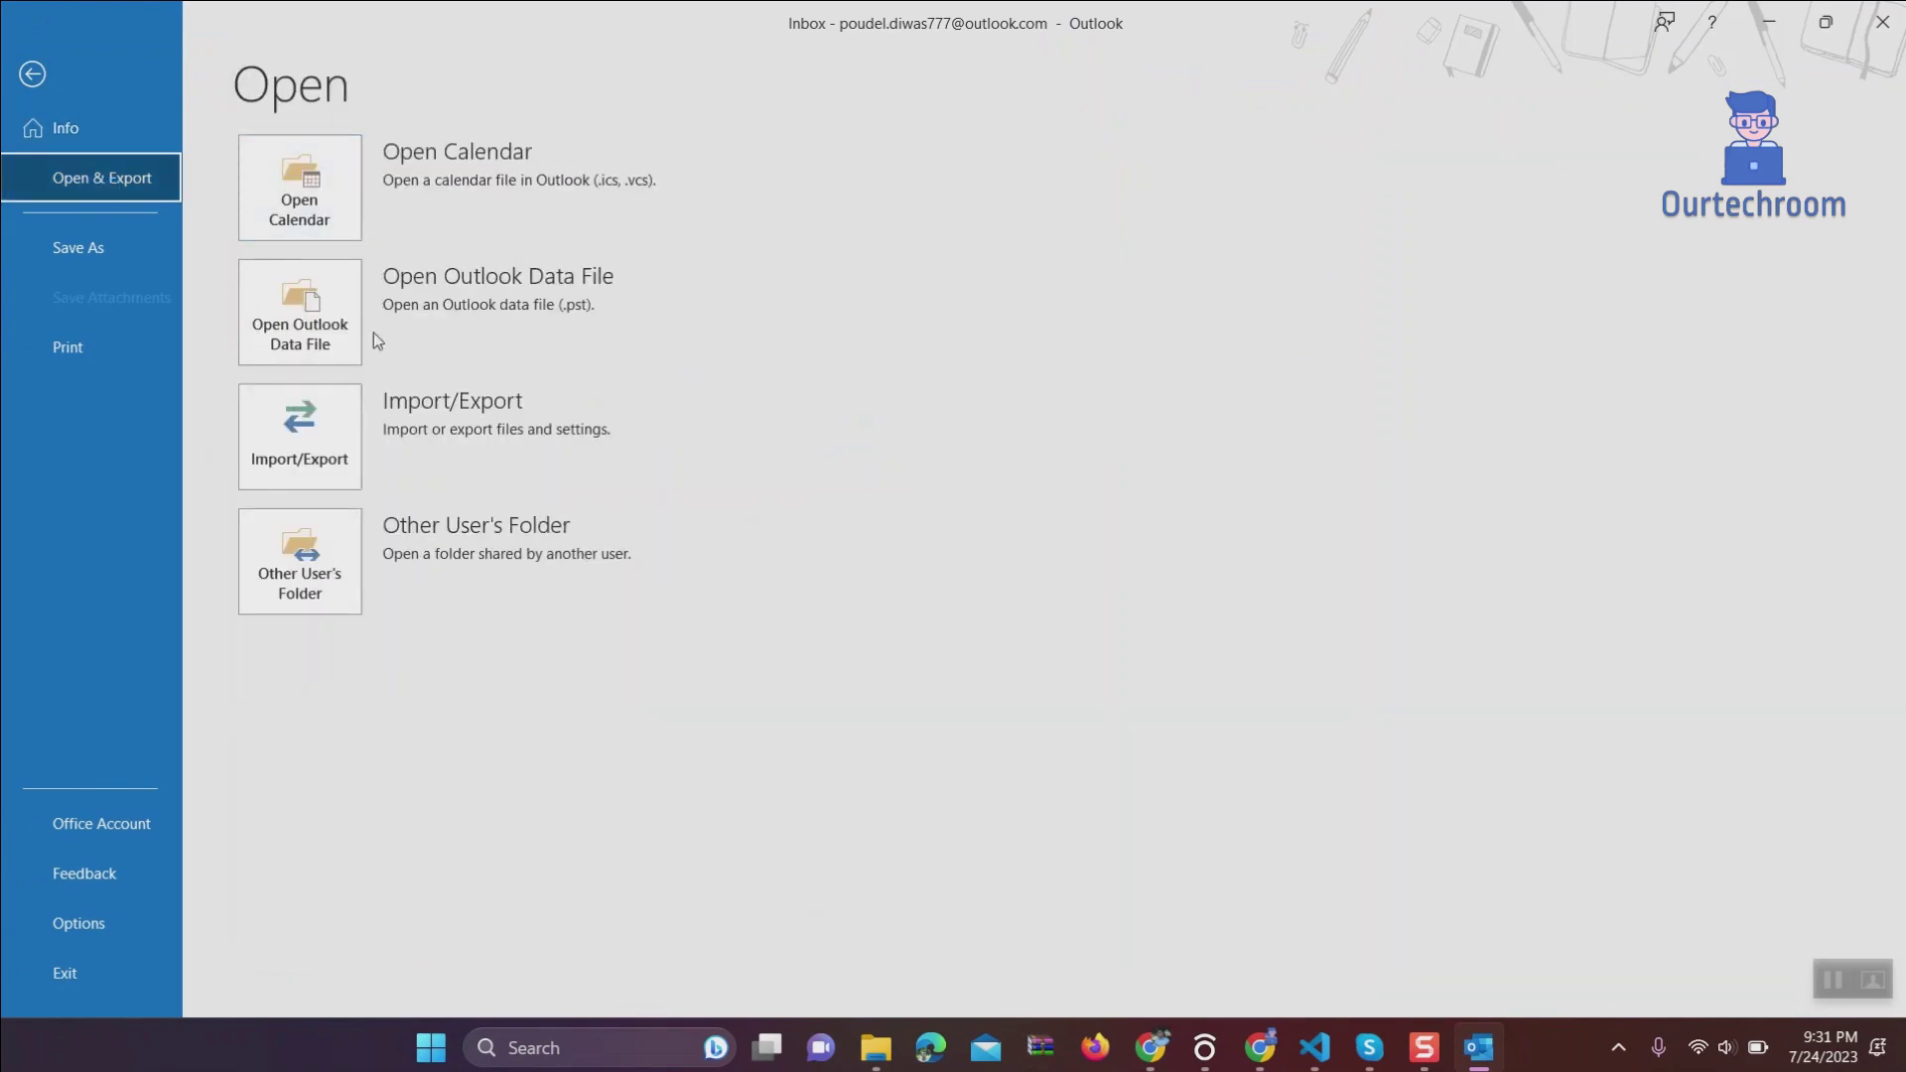
Start an Export to a file as Comma Separated Values for the Inbox folder, up to the save path.
click(295, 483)
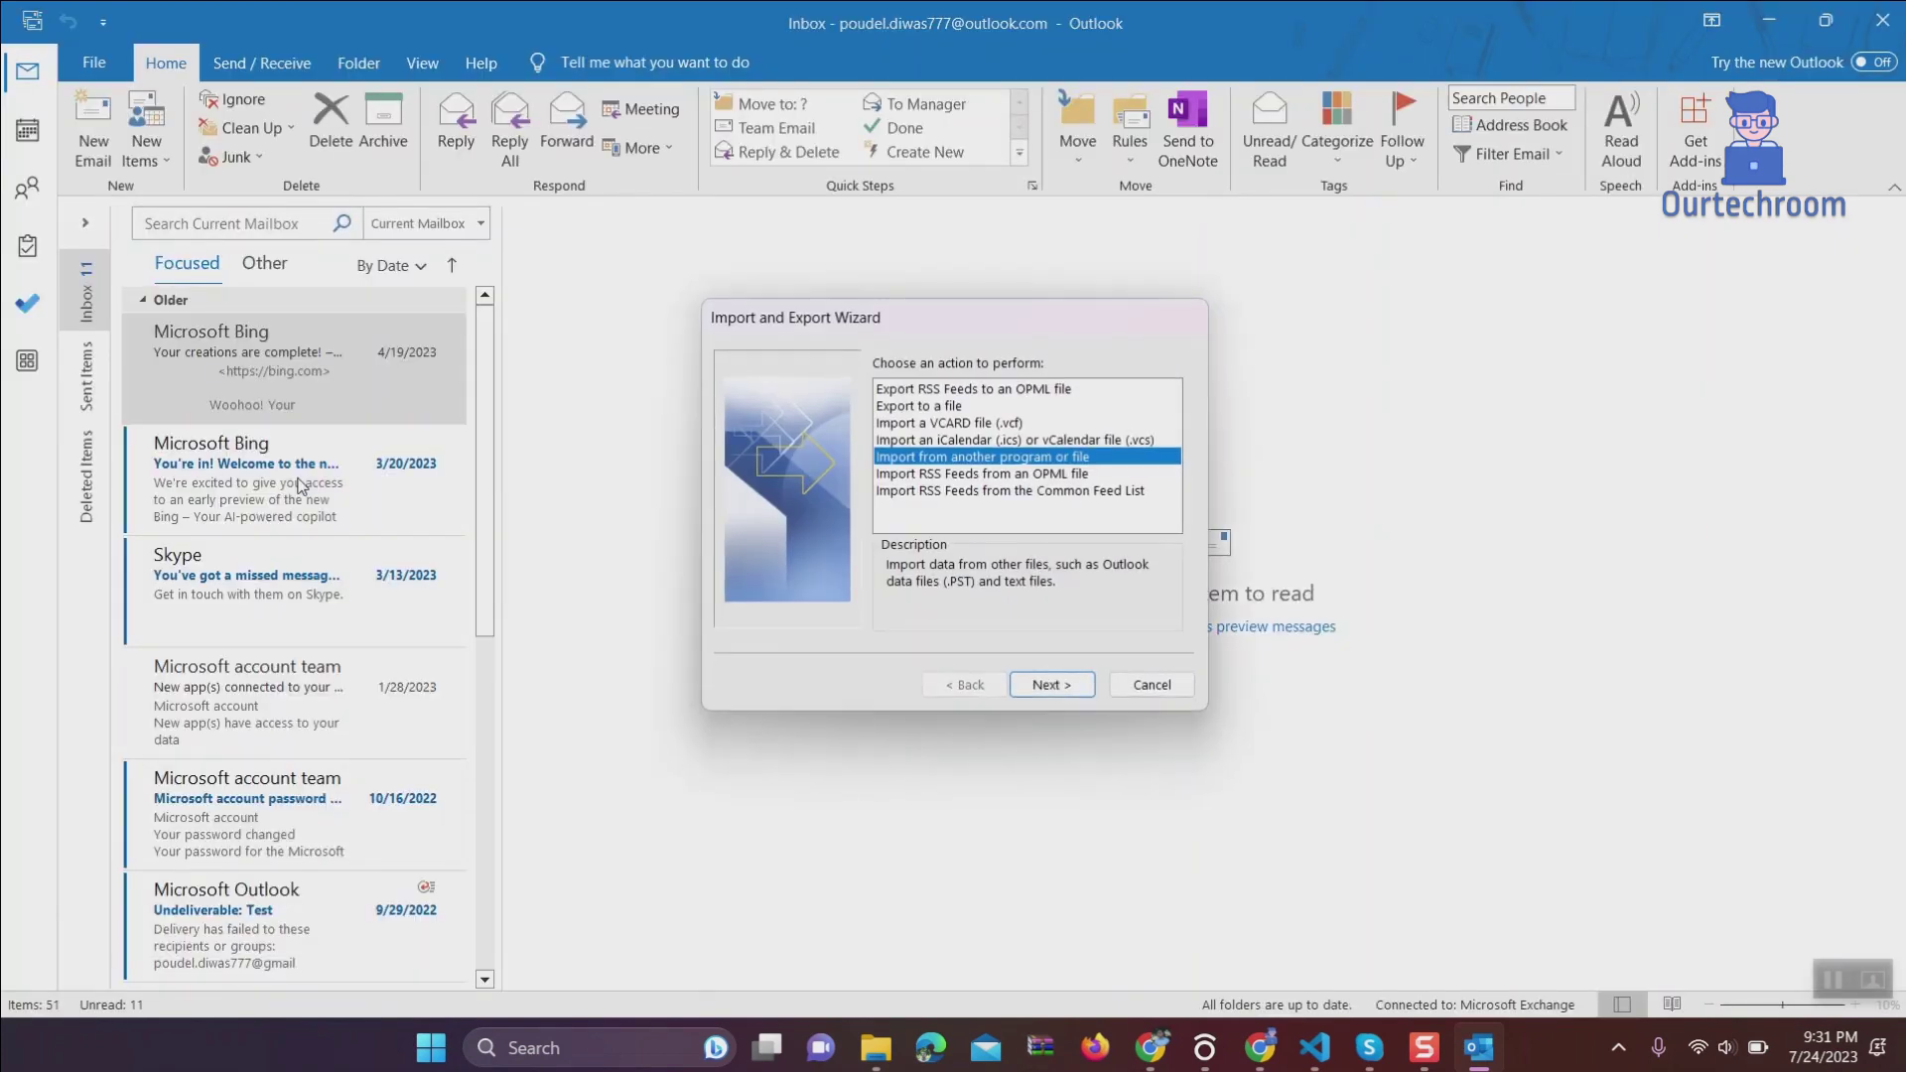
click(943, 407)
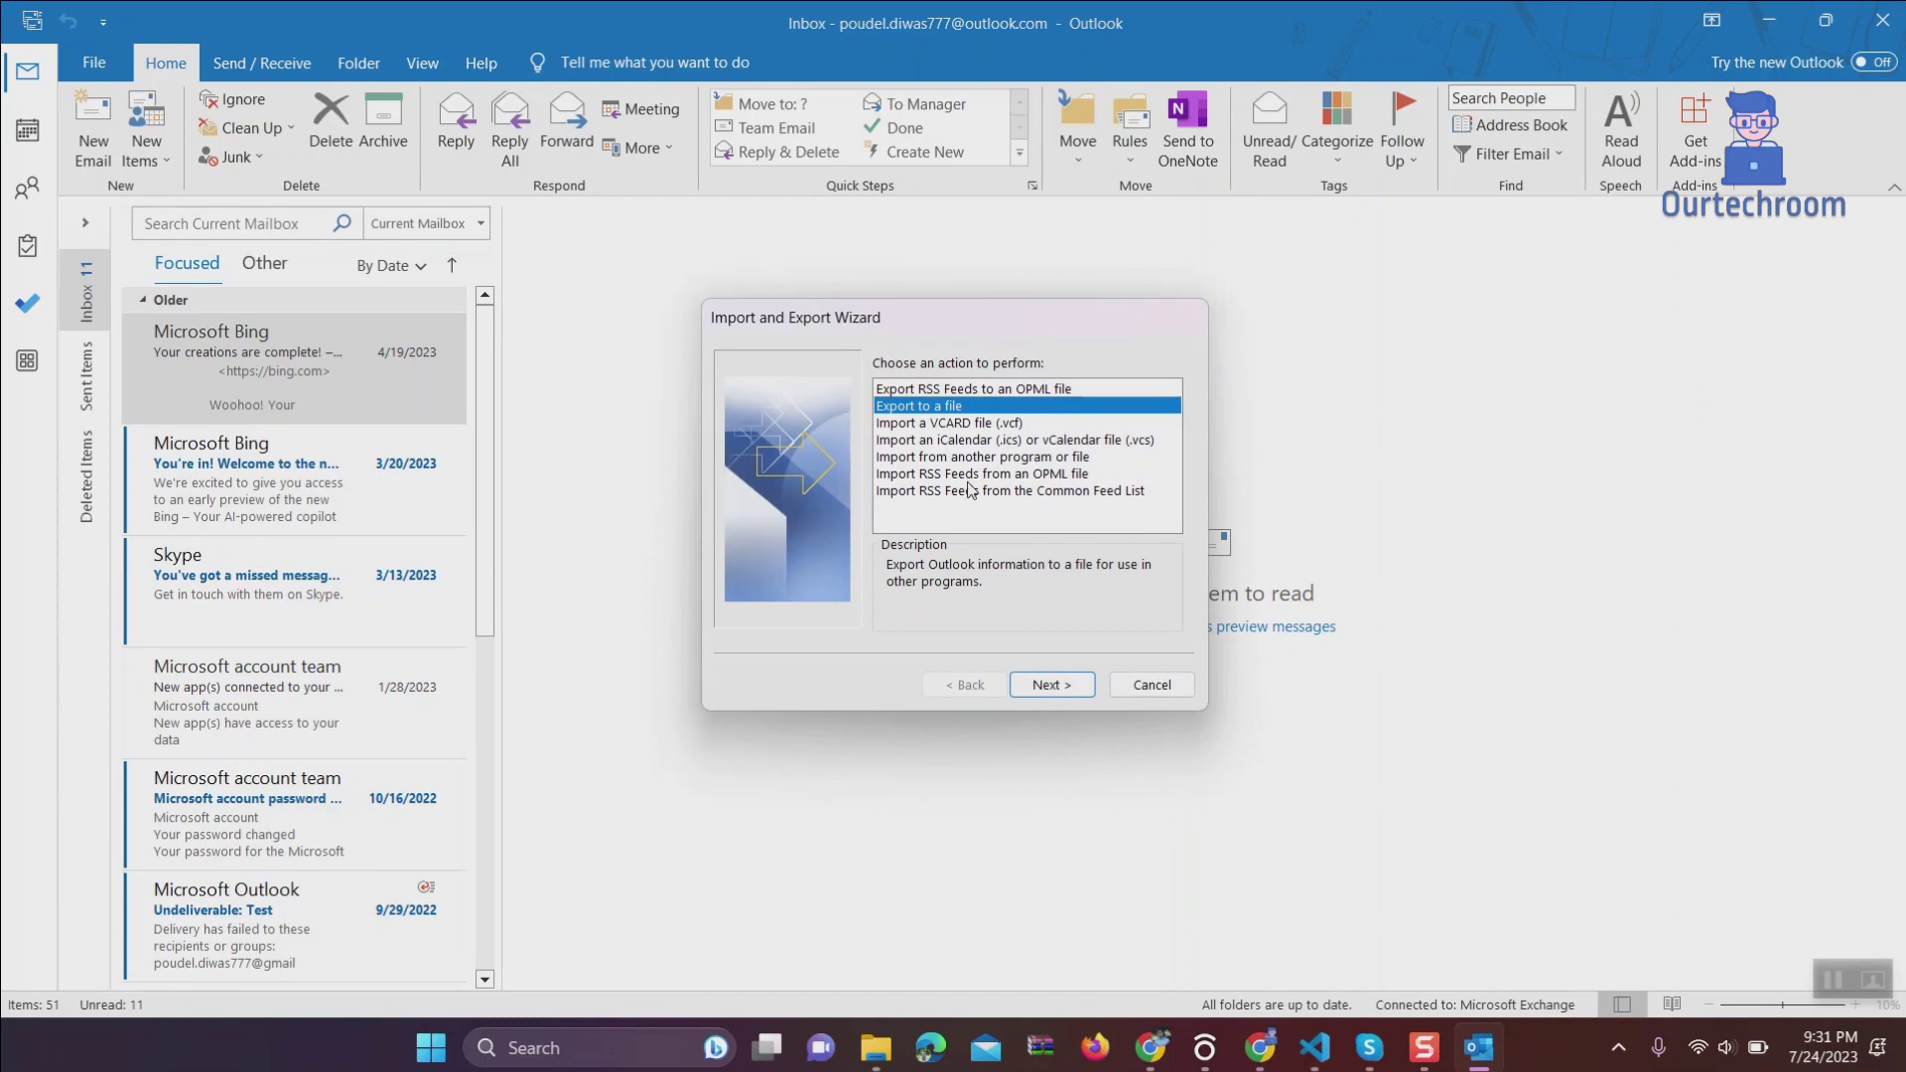
click(1051, 683)
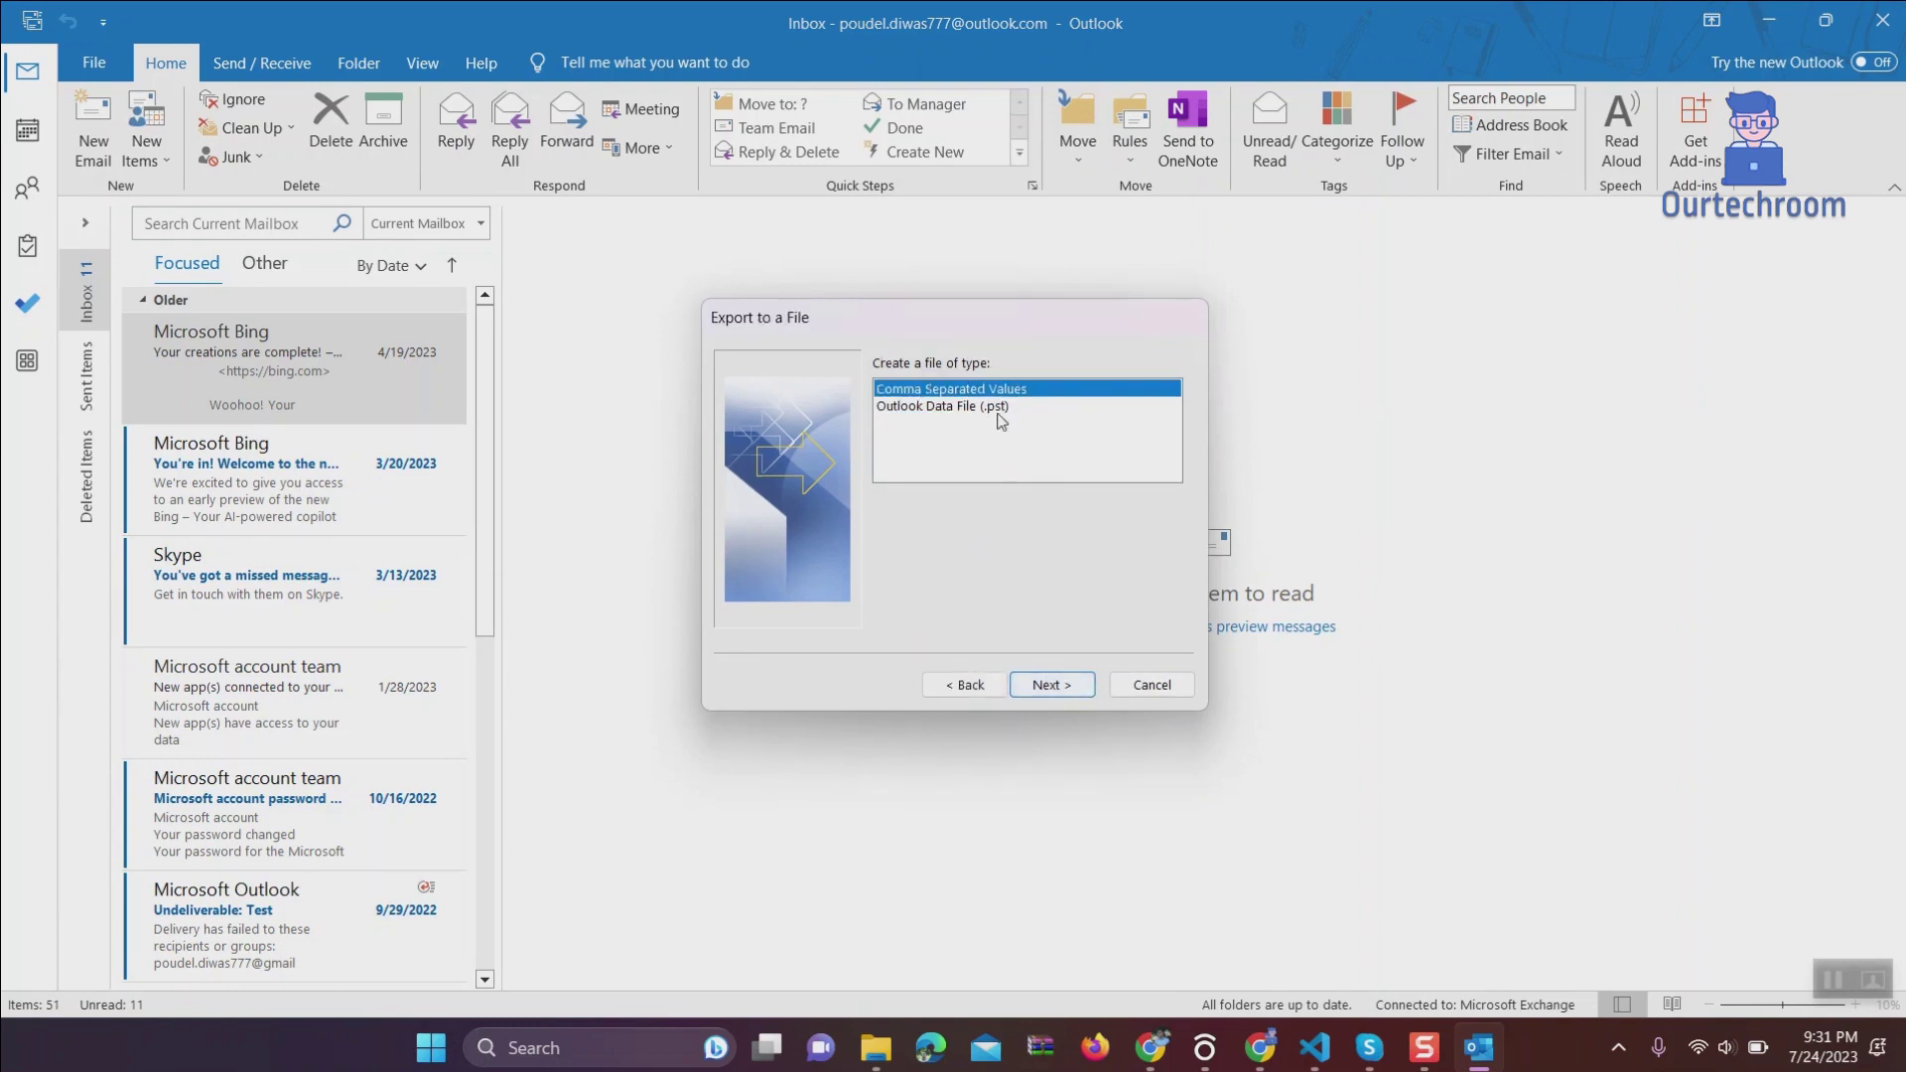
click(1052, 685)
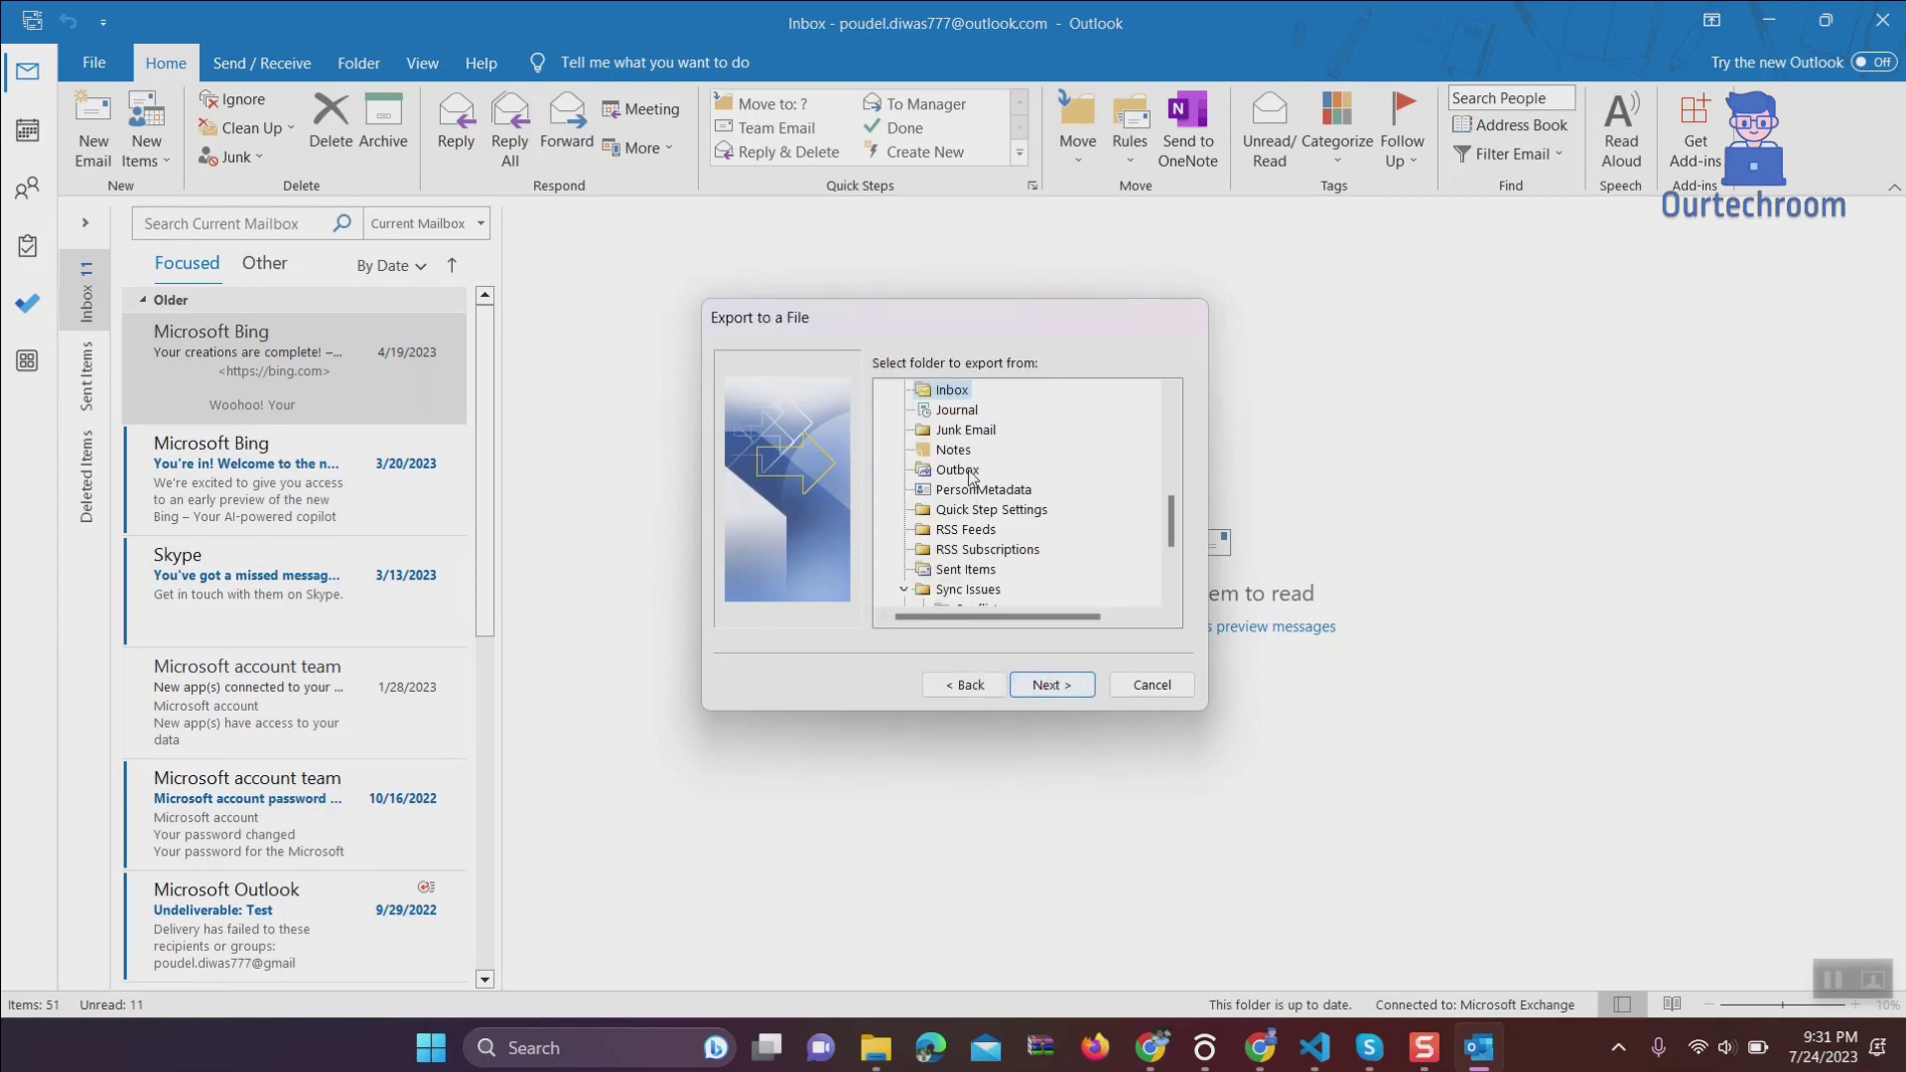
scroll(970, 462, up, 2)
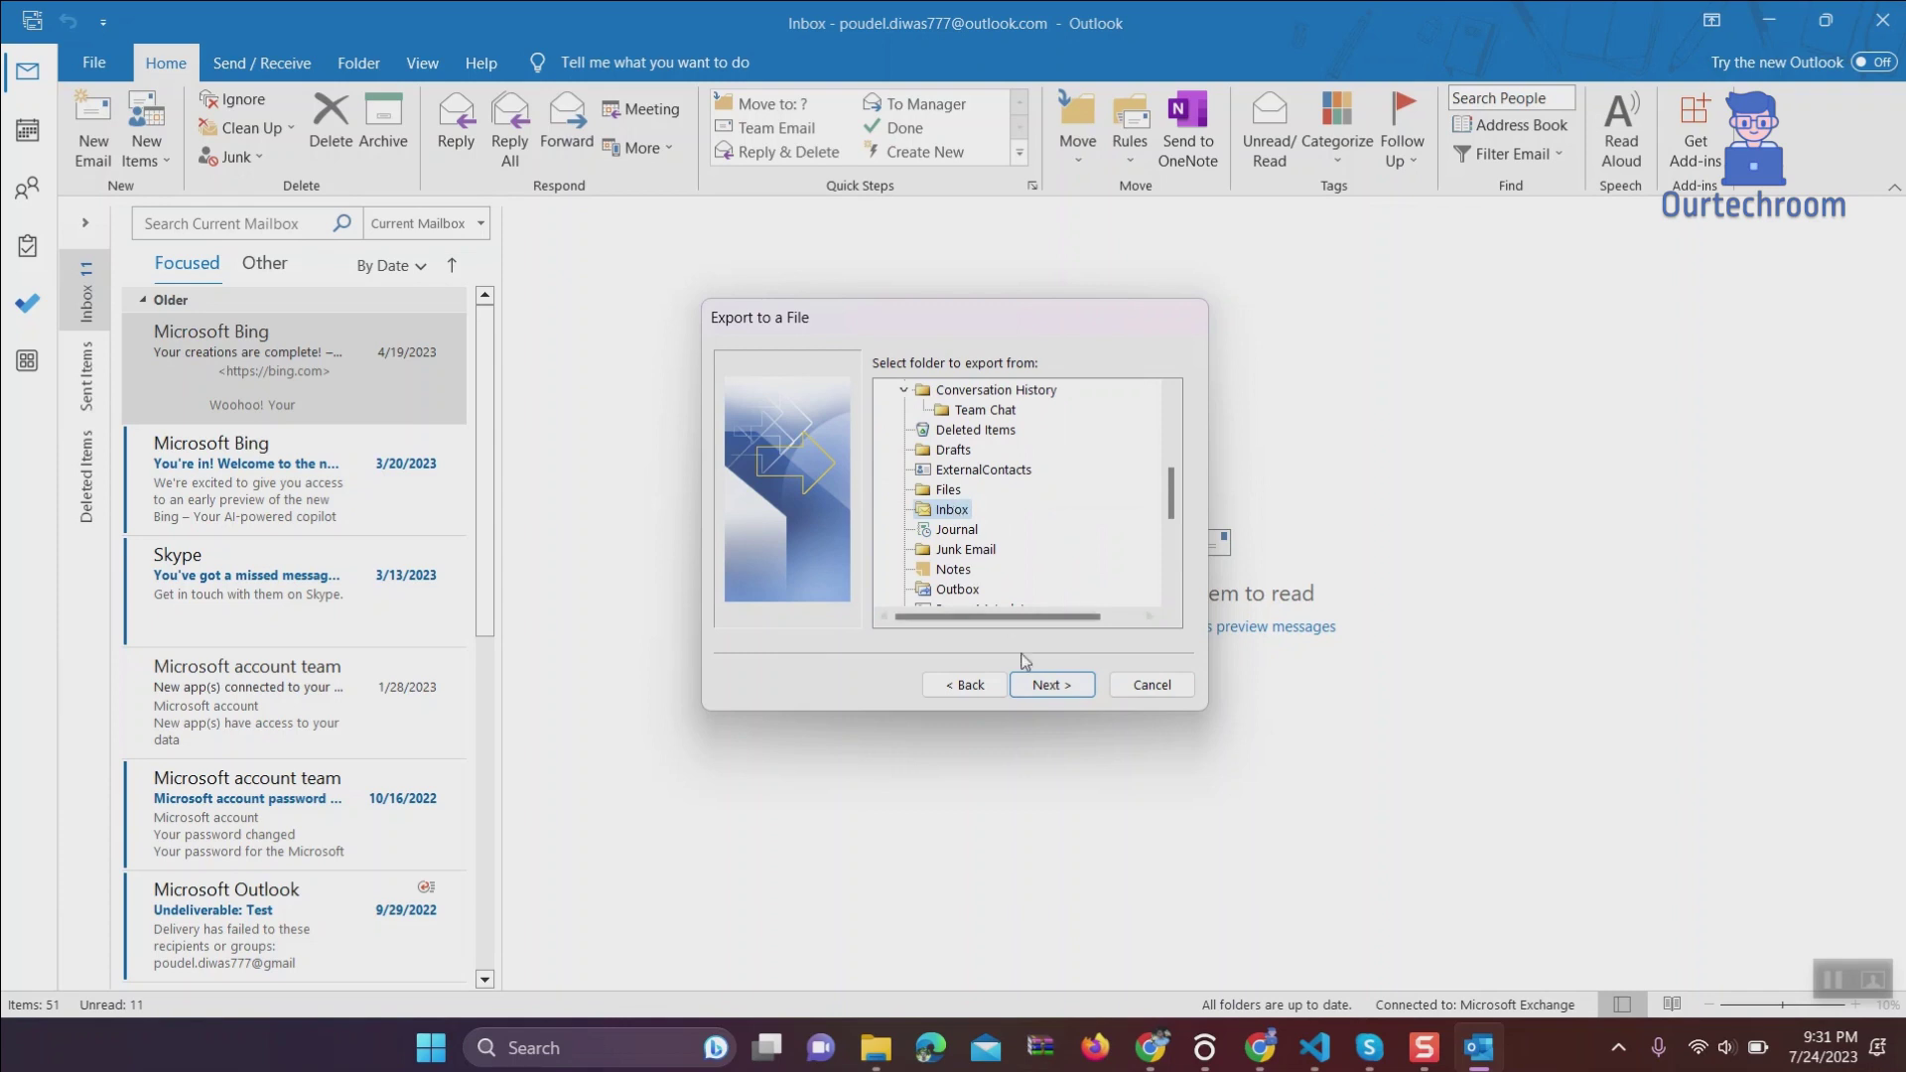
click(1052, 692)
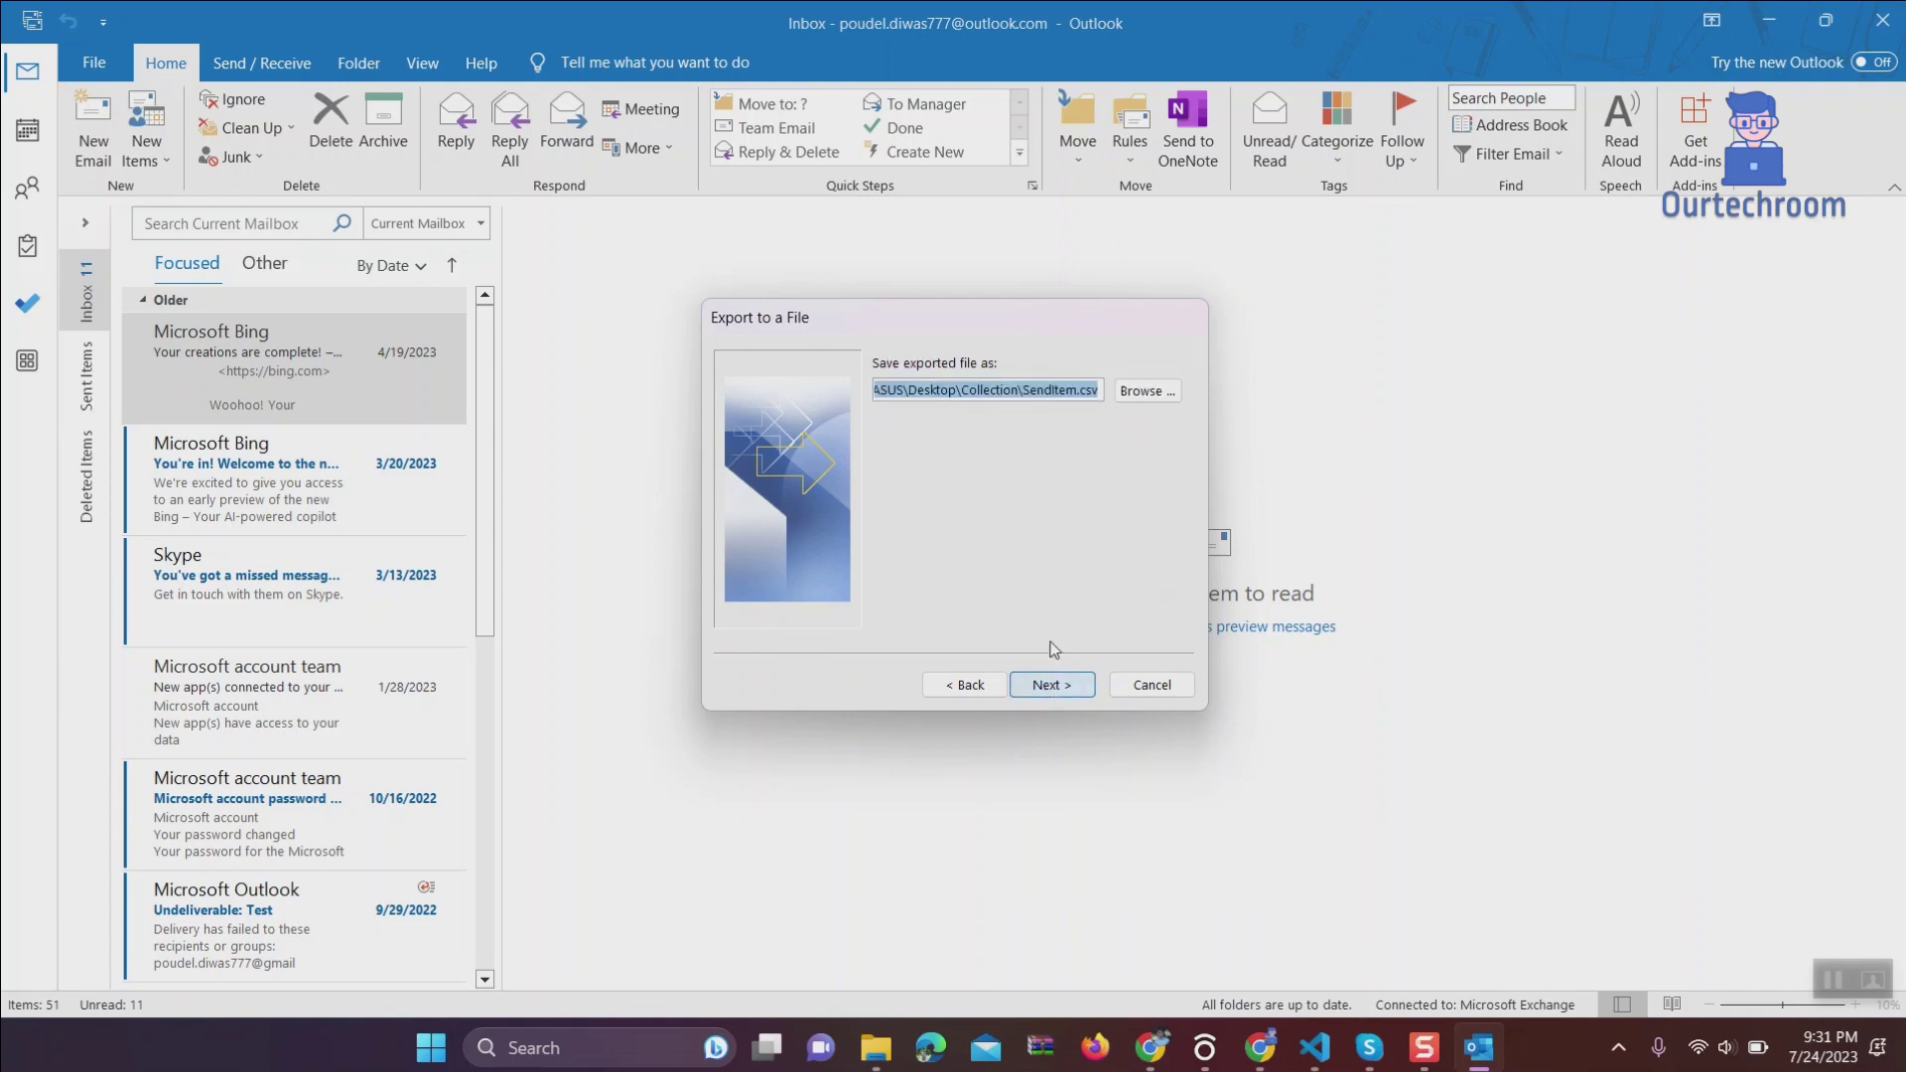
click(1041, 388)
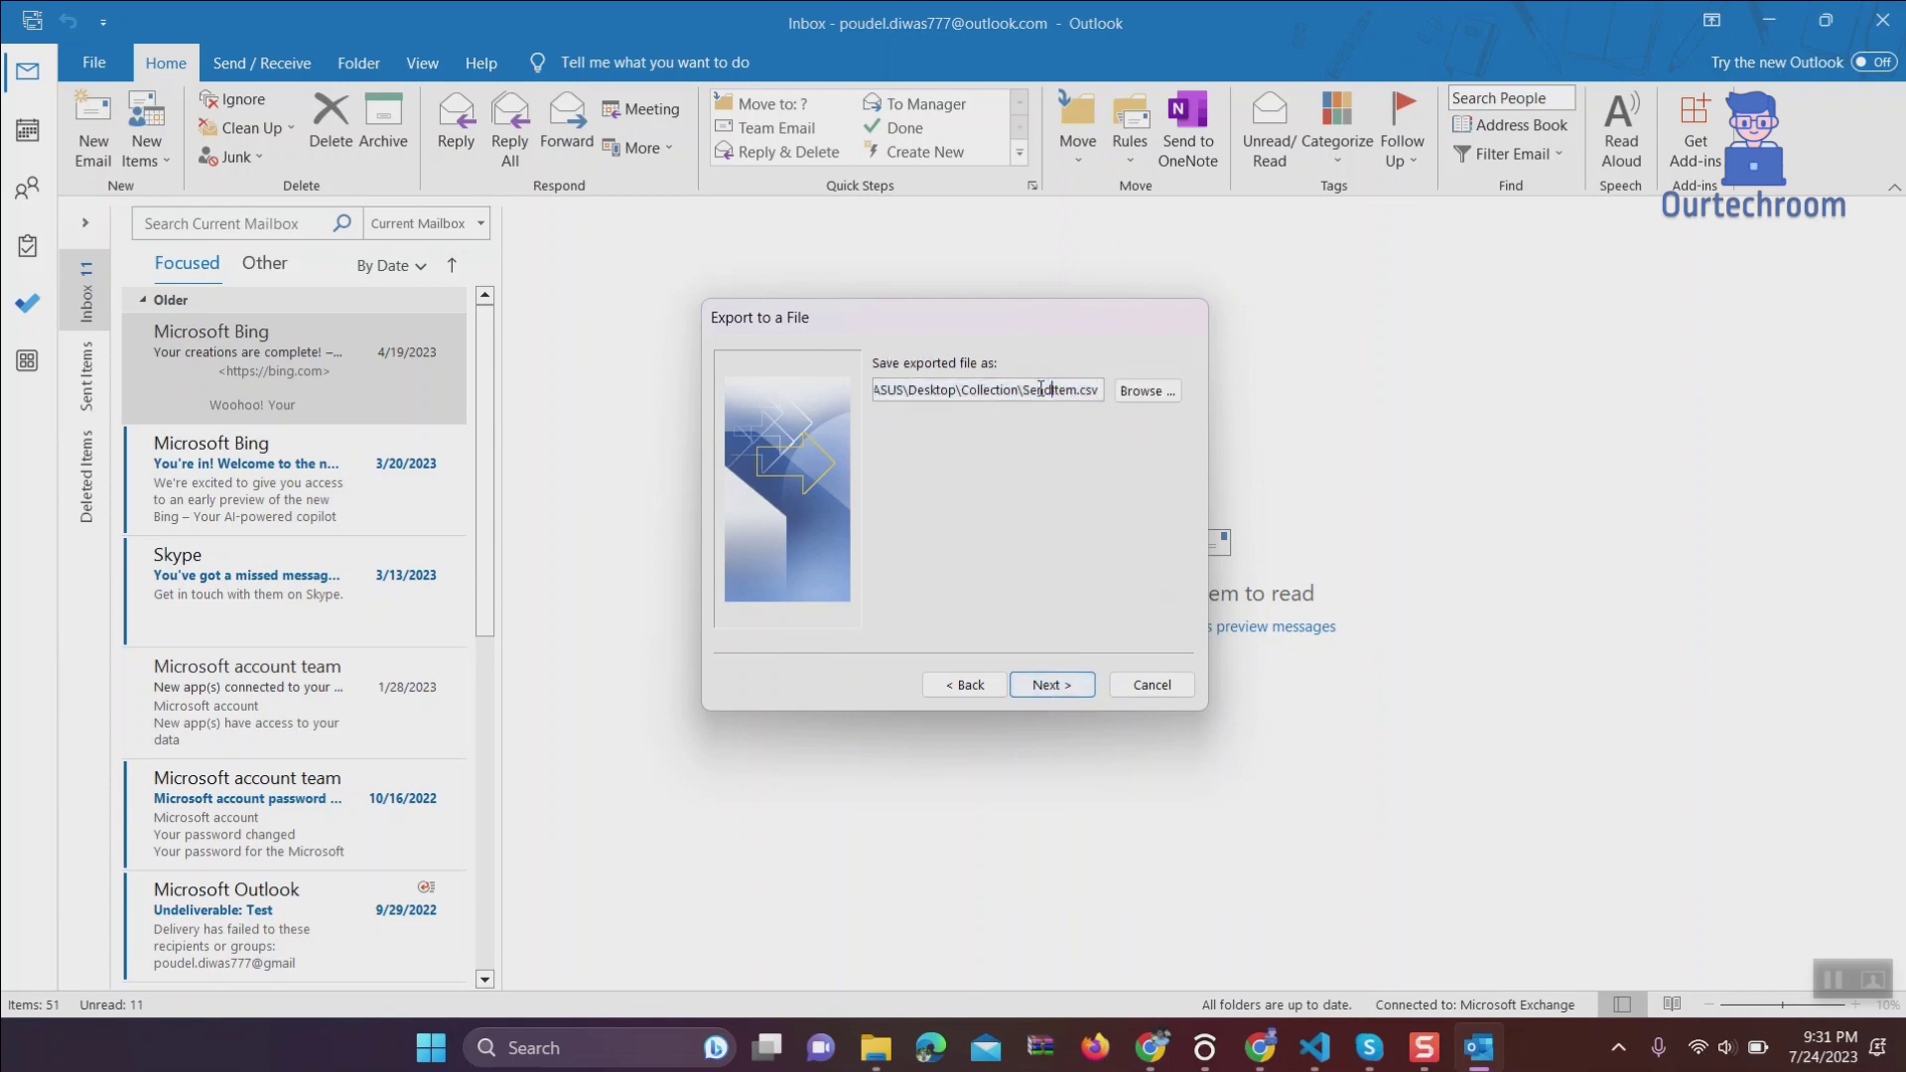
Change the export file name to Inbox.csv in the Desktop Collection folder.
click(1143, 391)
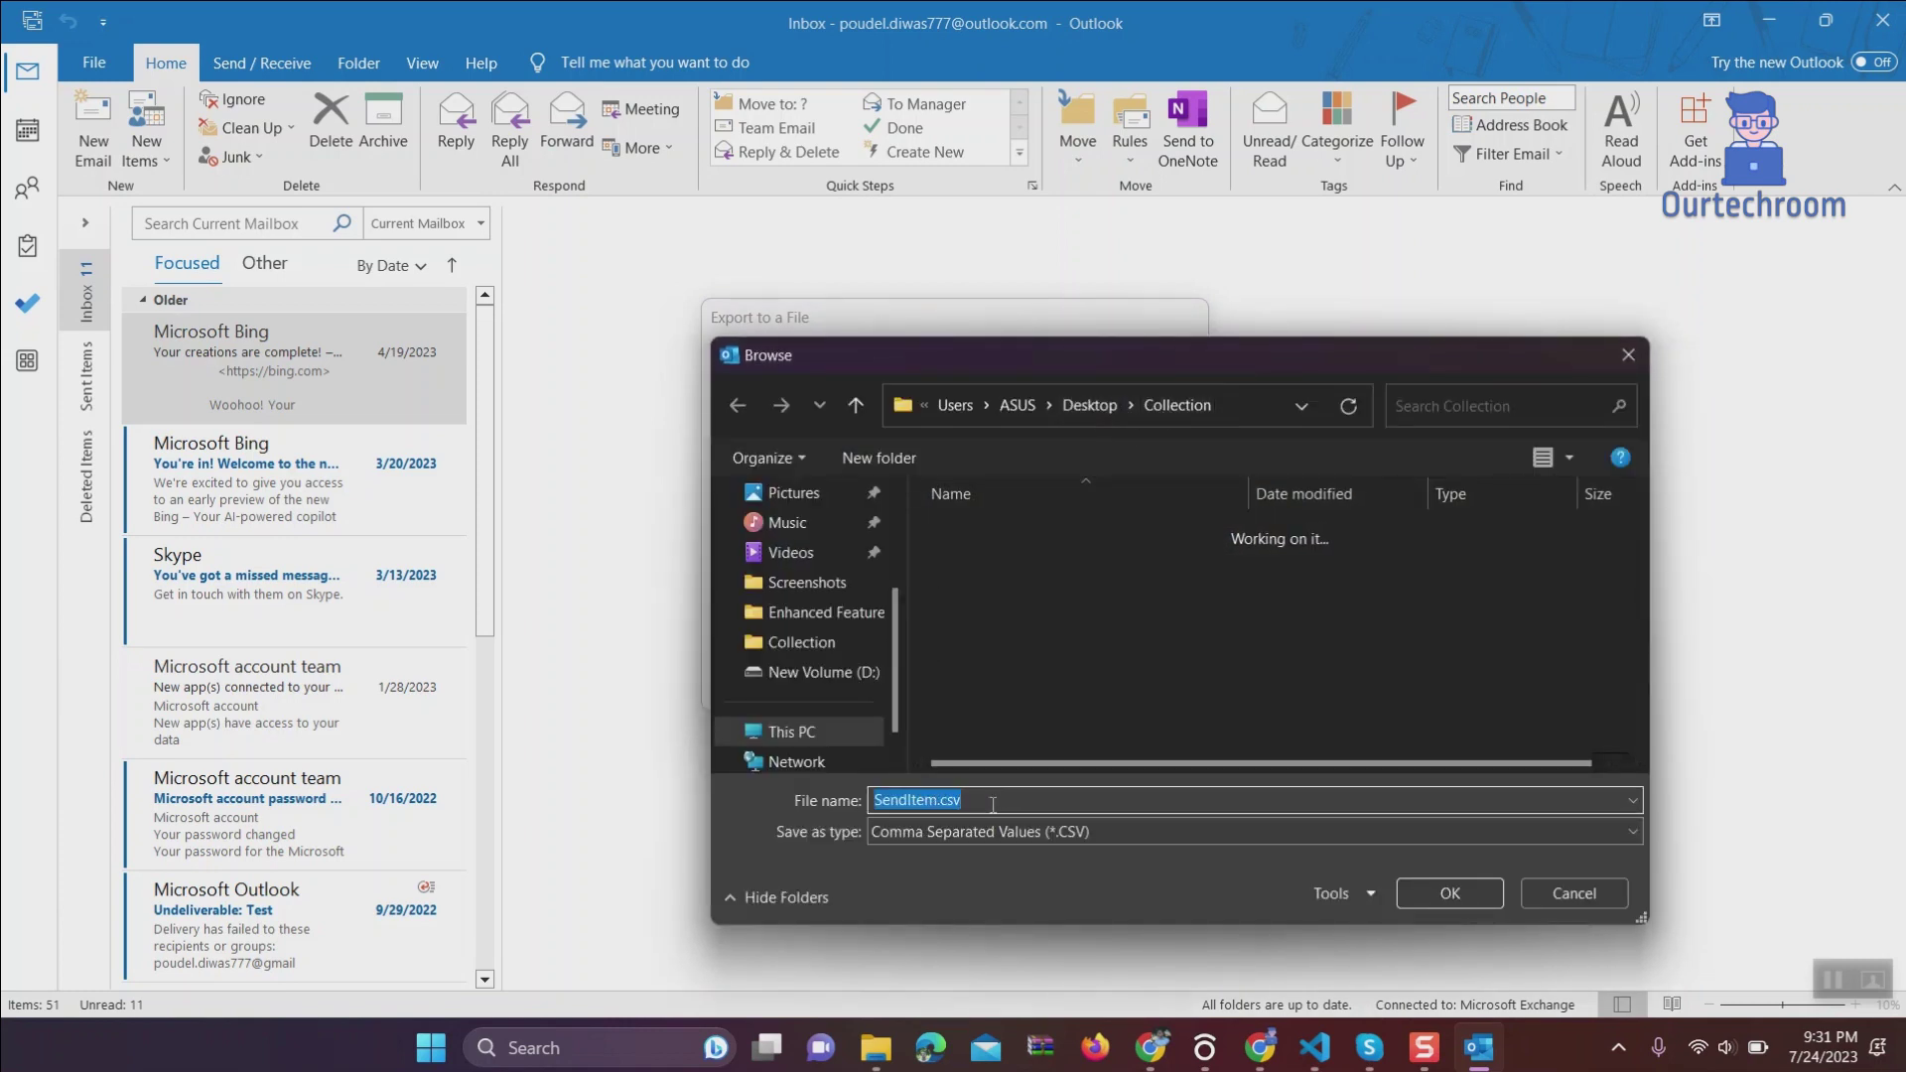
key(BackSpace)
text(Inbox)
click(1425, 889)
drag(1049, 394, 1128, 407)
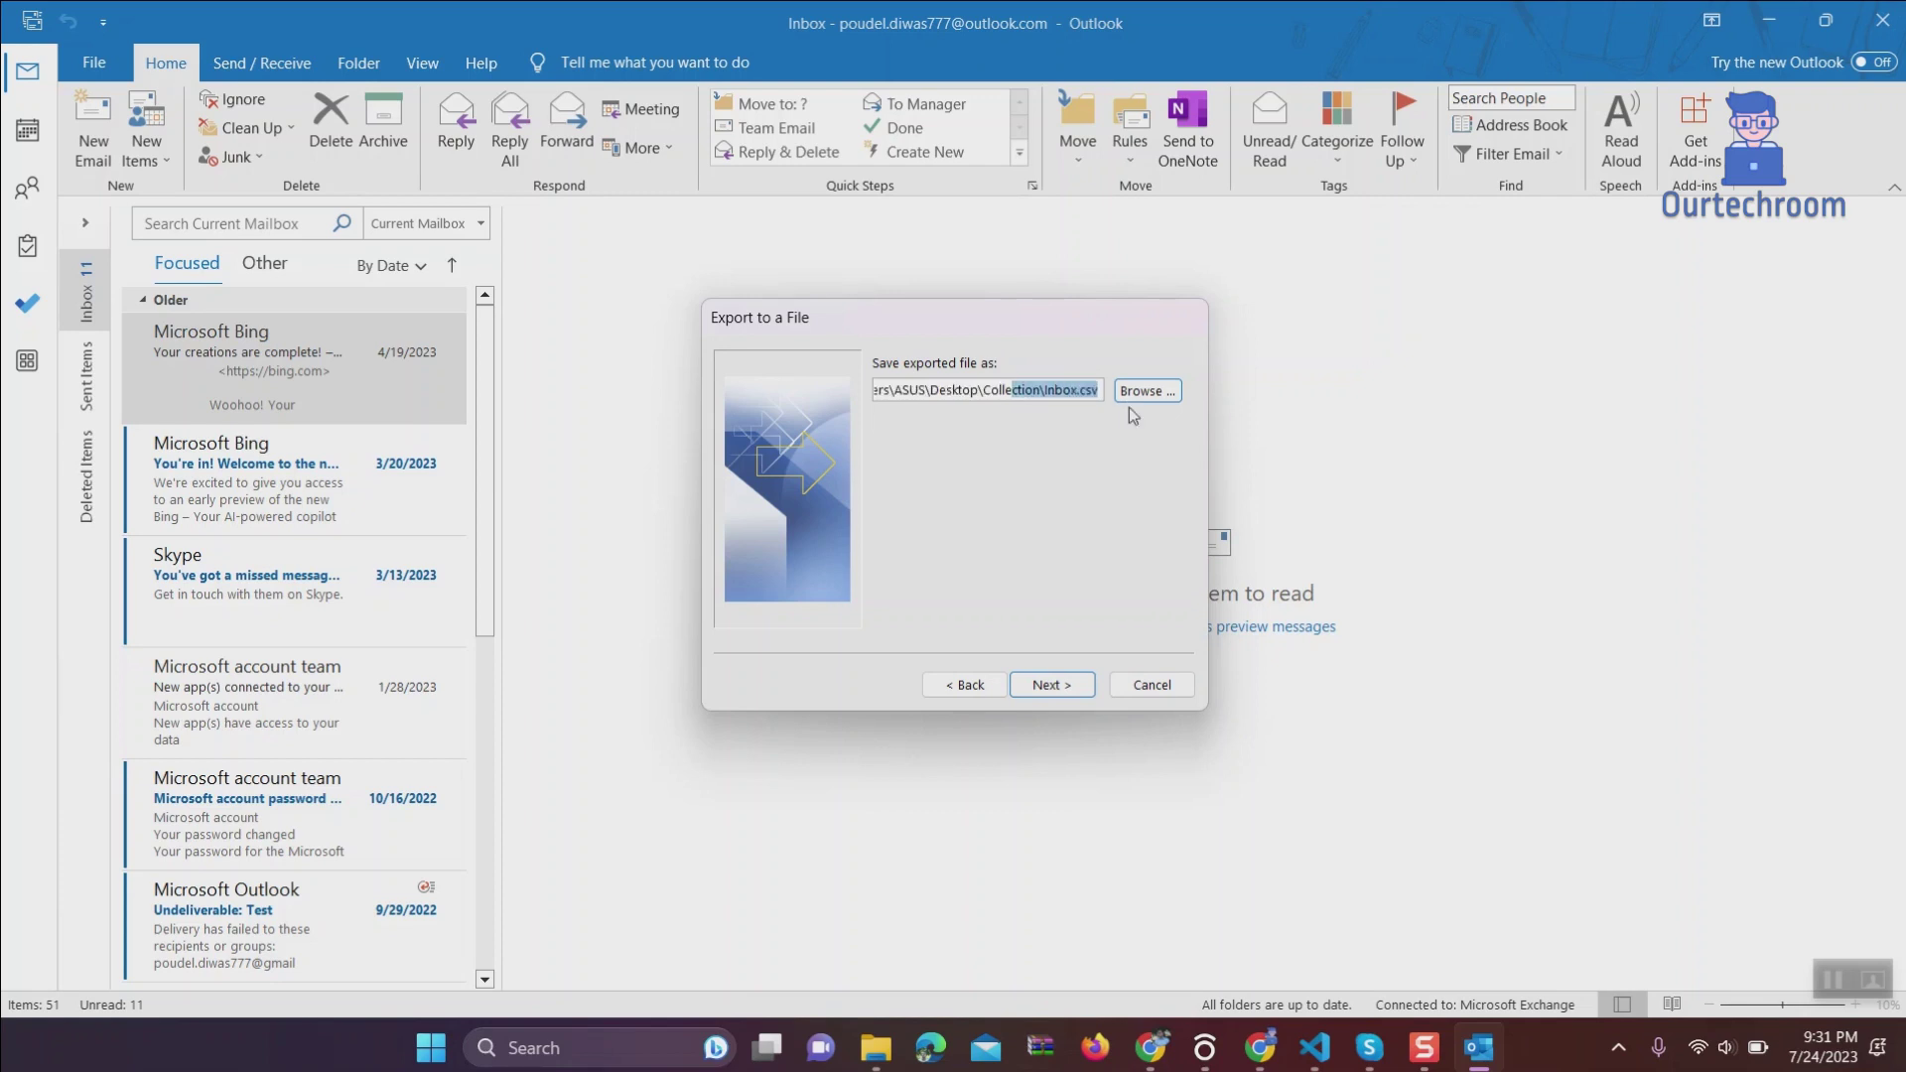
Finish the wizard to export the Inbox messages to Inbox.csv.
click(1055, 686)
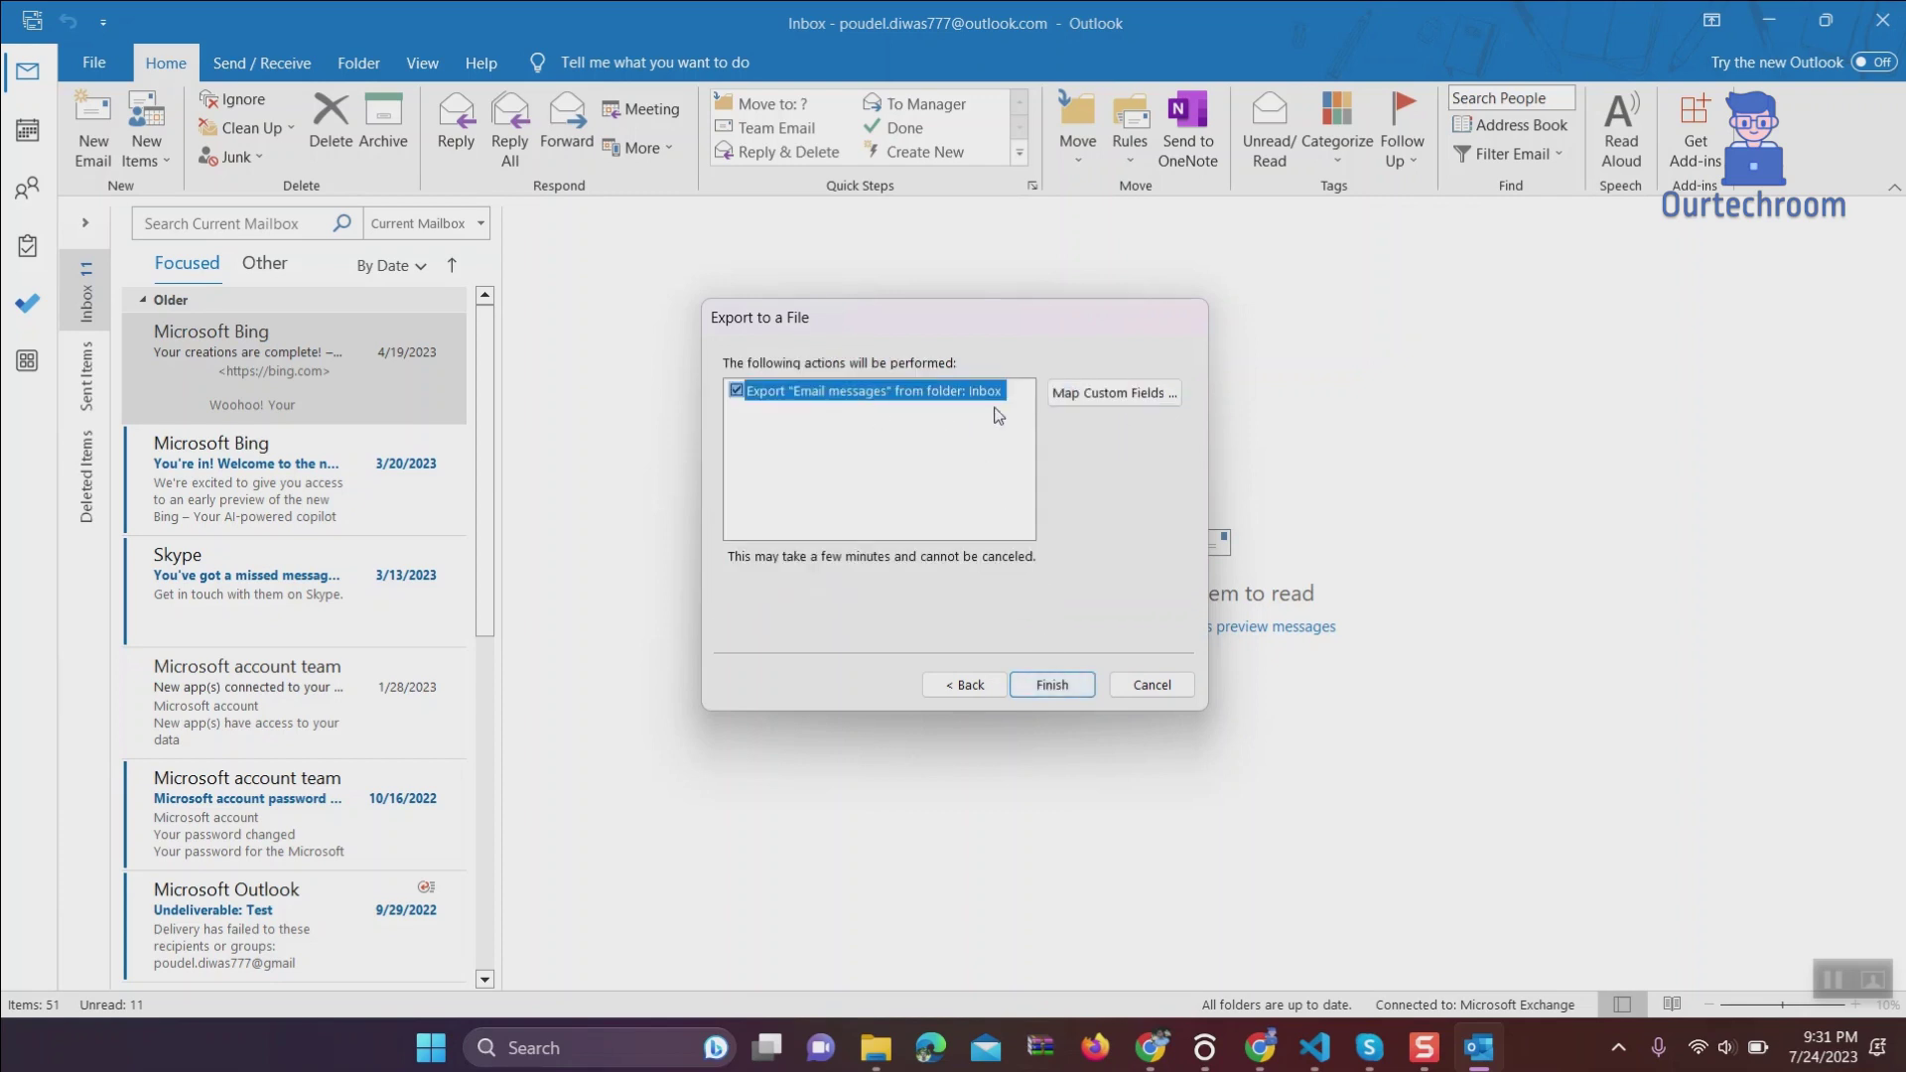
click(1054, 686)
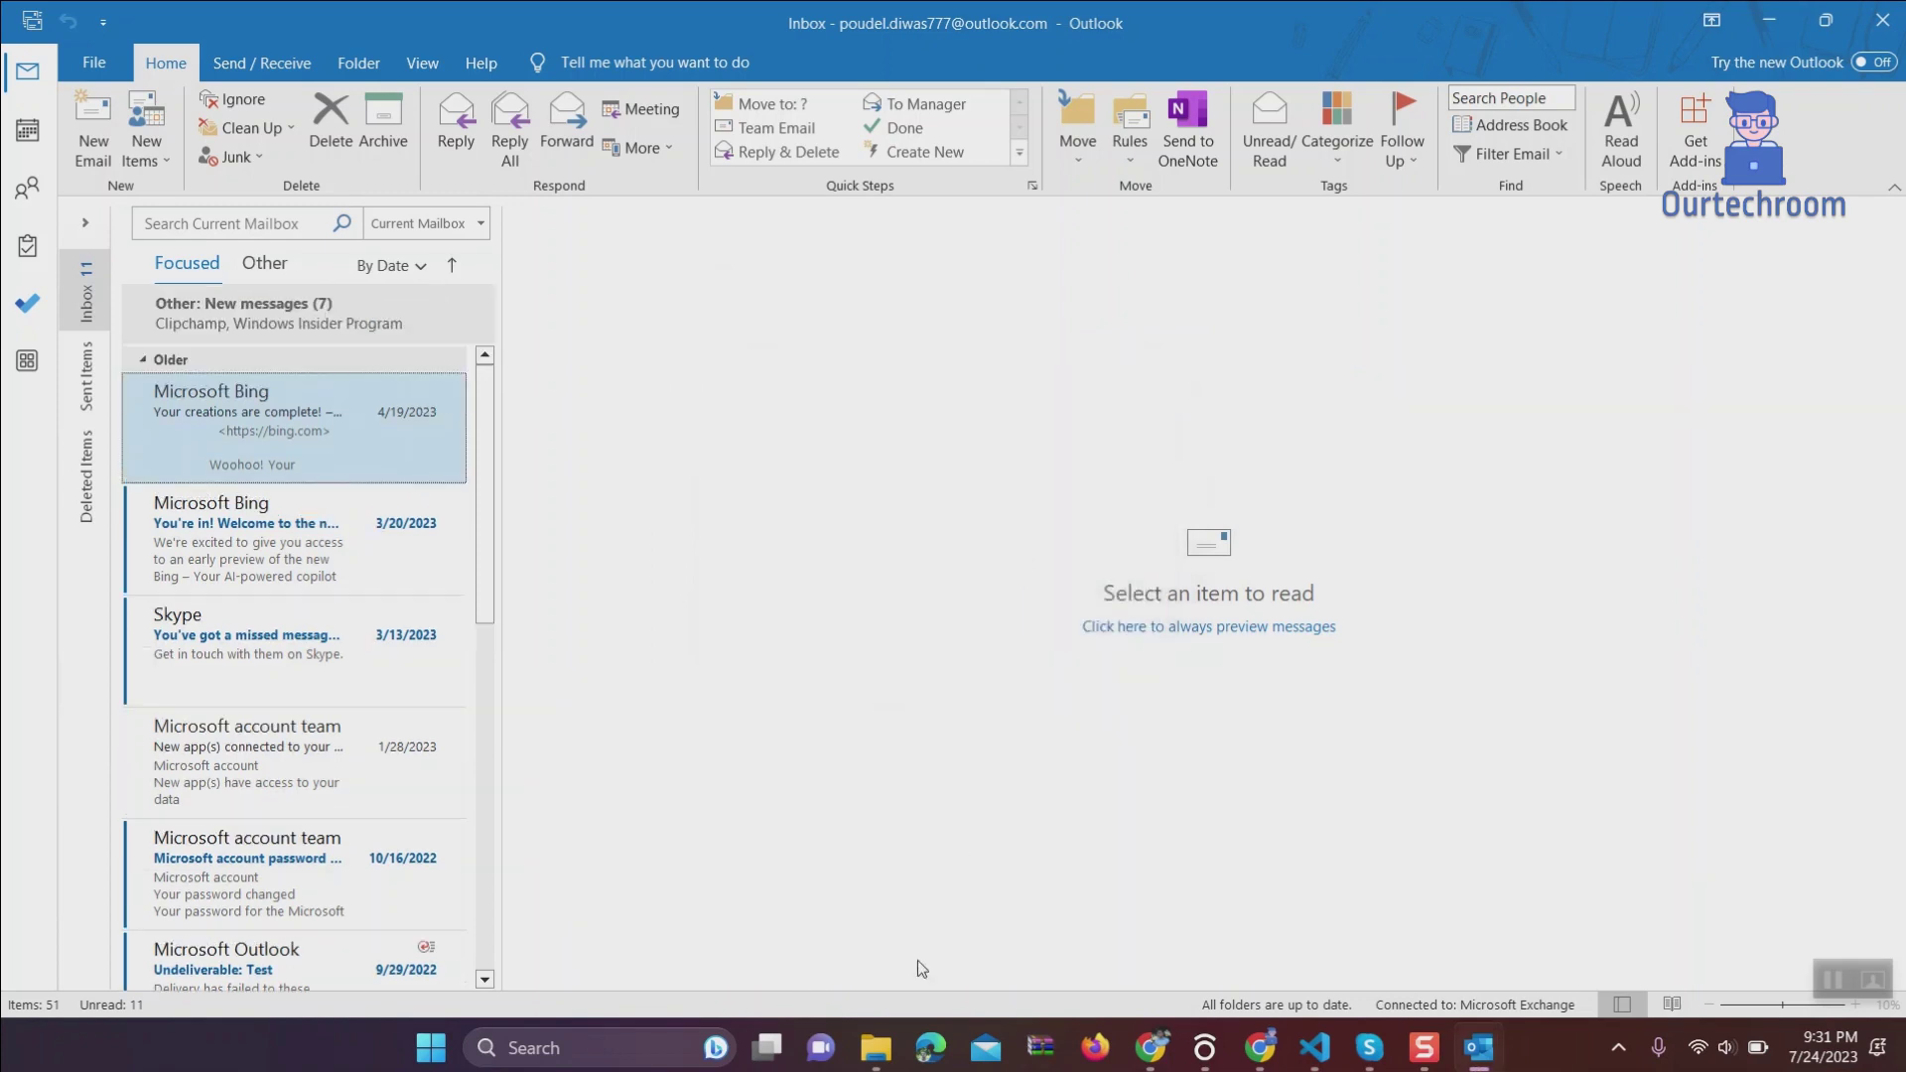
Open Inbox.csv from the Desktop Collection folder in File Explorer.
mouse_move(870, 1063)
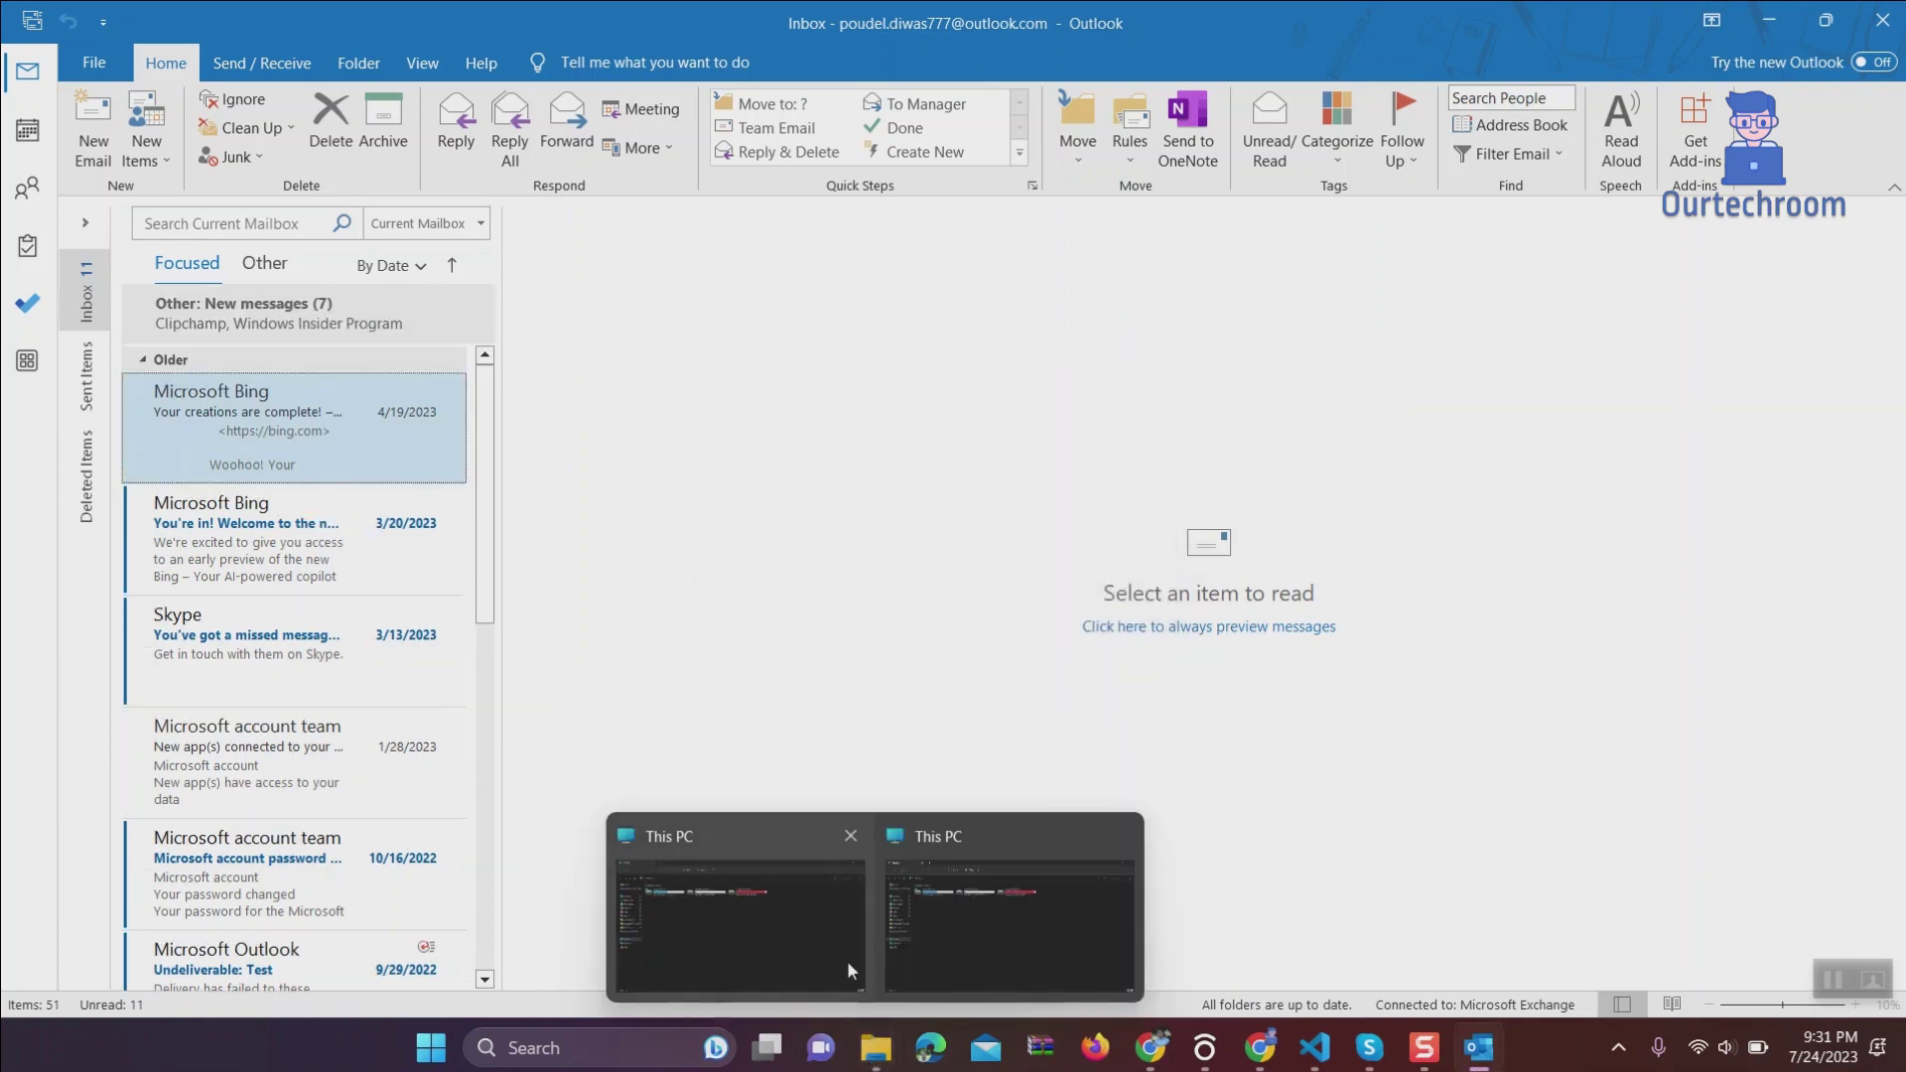
click(758, 909)
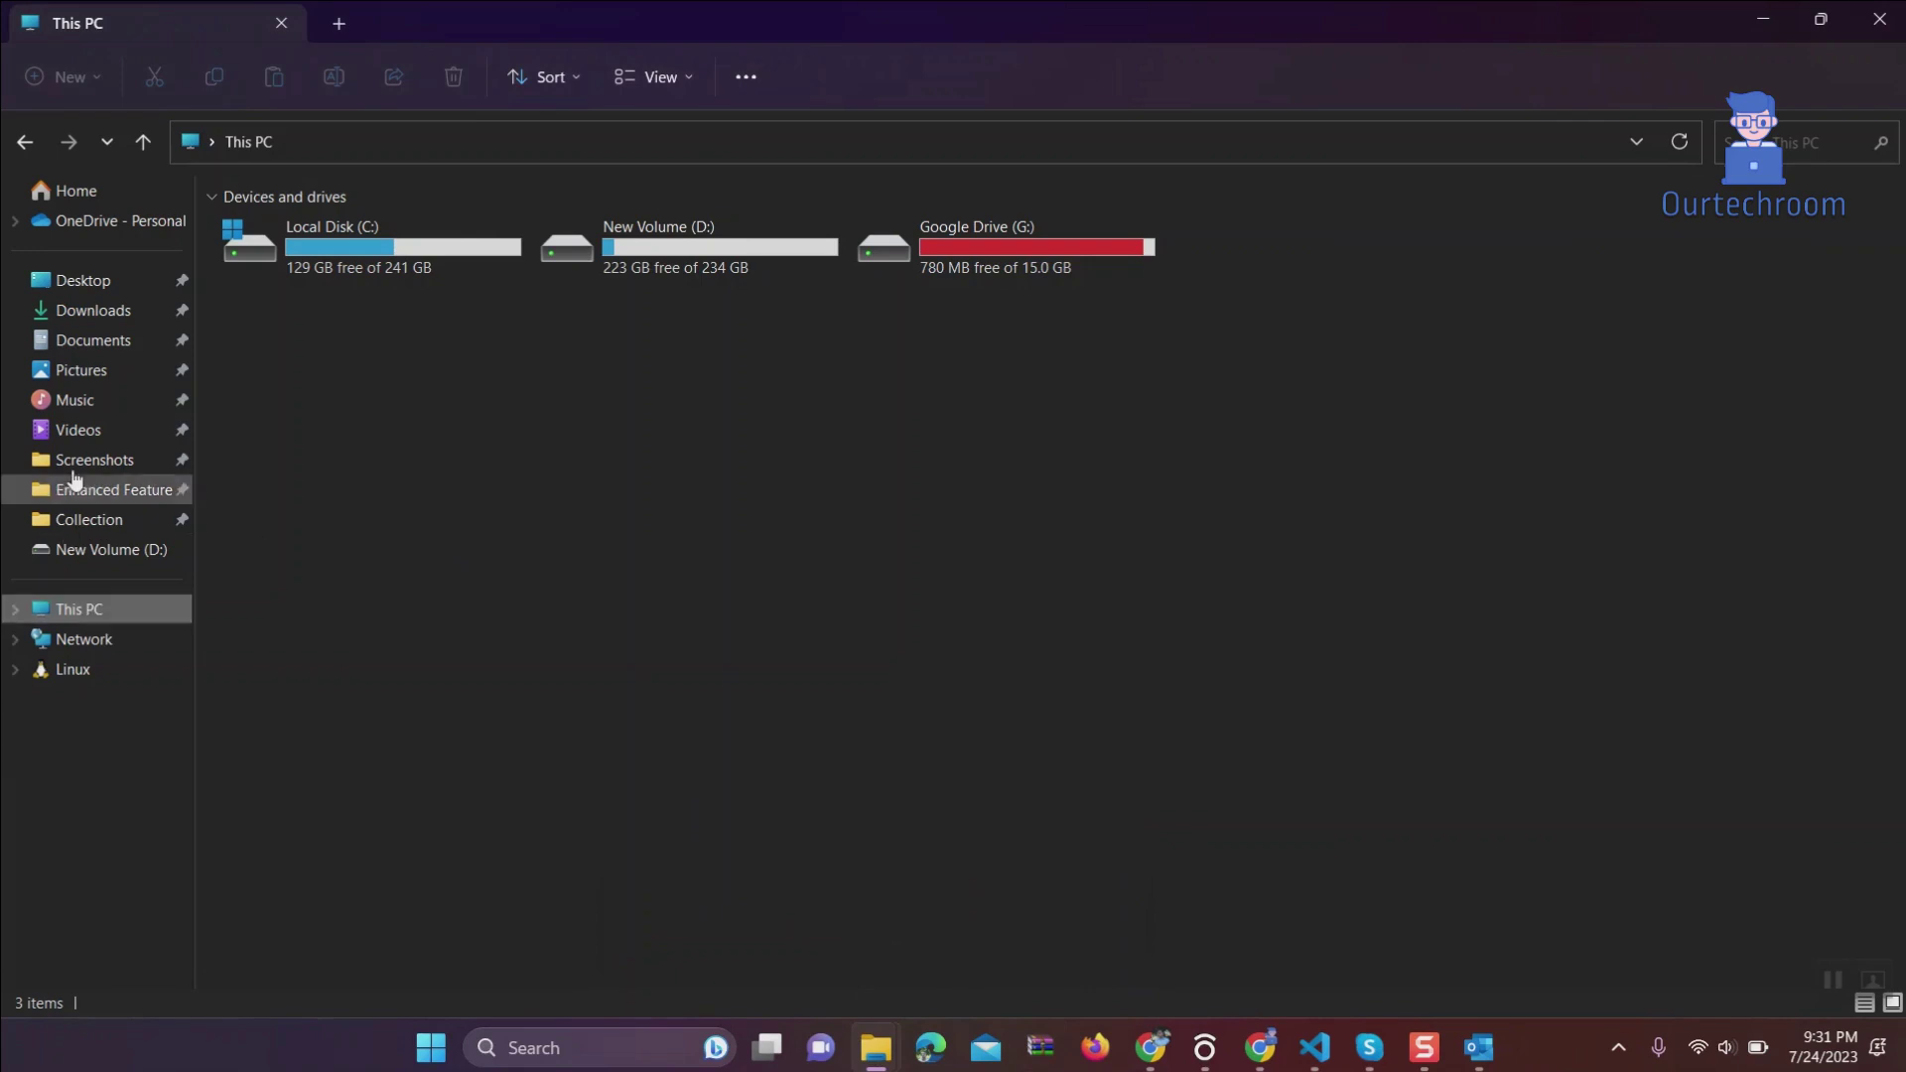
click(105, 283)
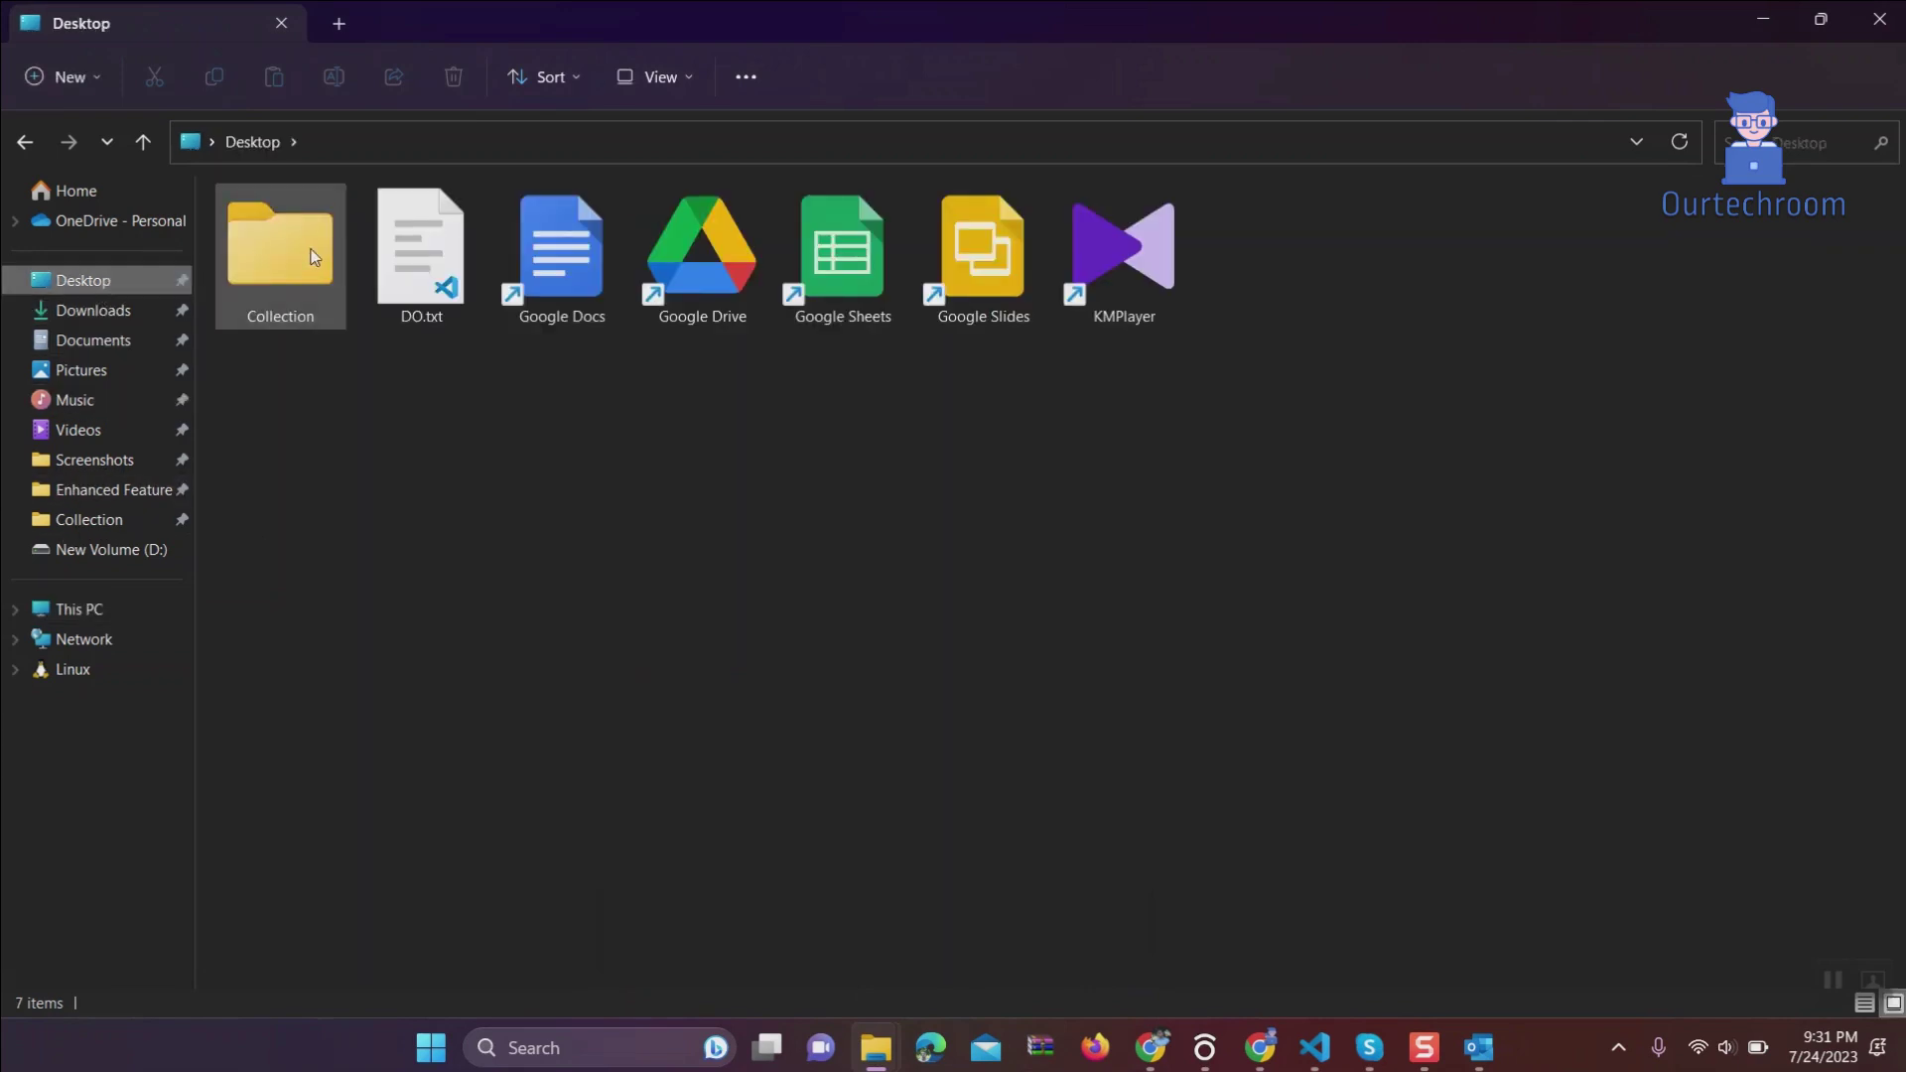
double_click(314, 256)
double_click(365, 236)
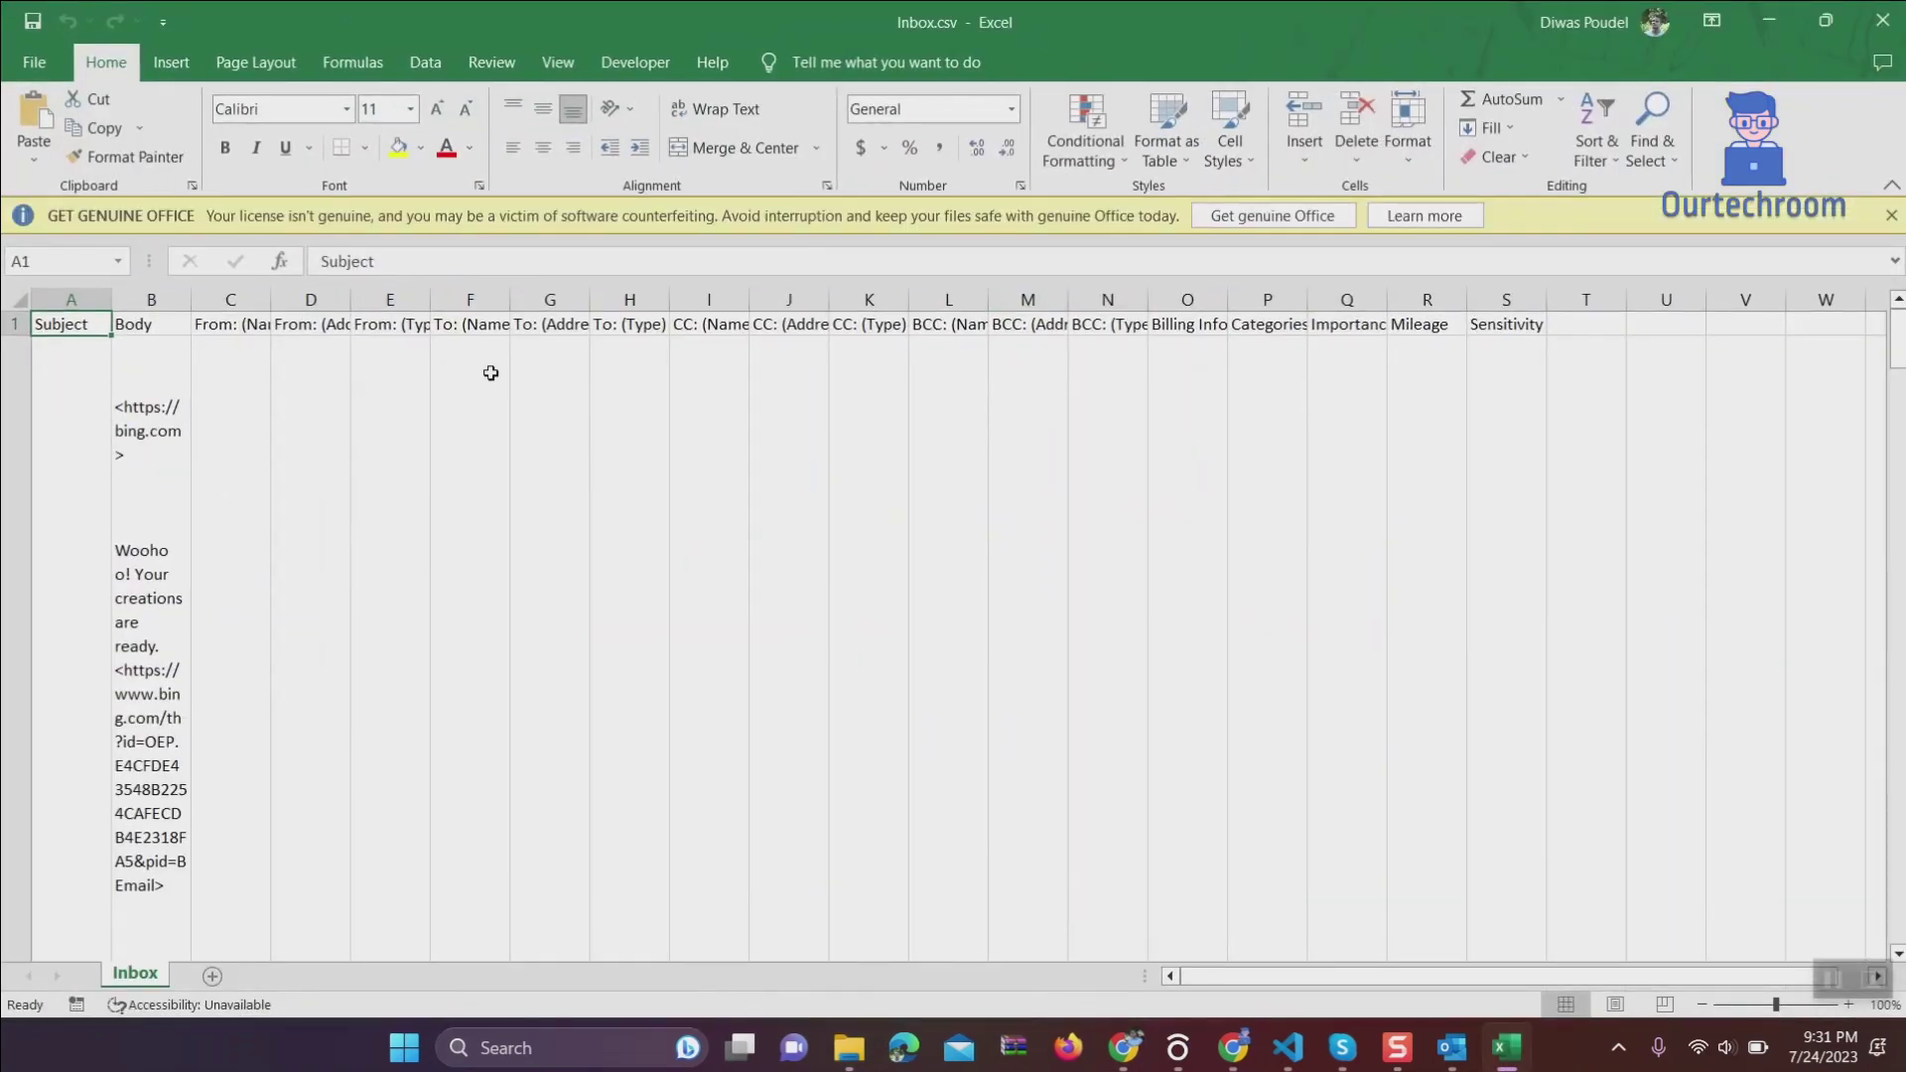
Widen the From, To and CC address columns D, G and J and copy them together.
drag(359, 300, 432, 300)
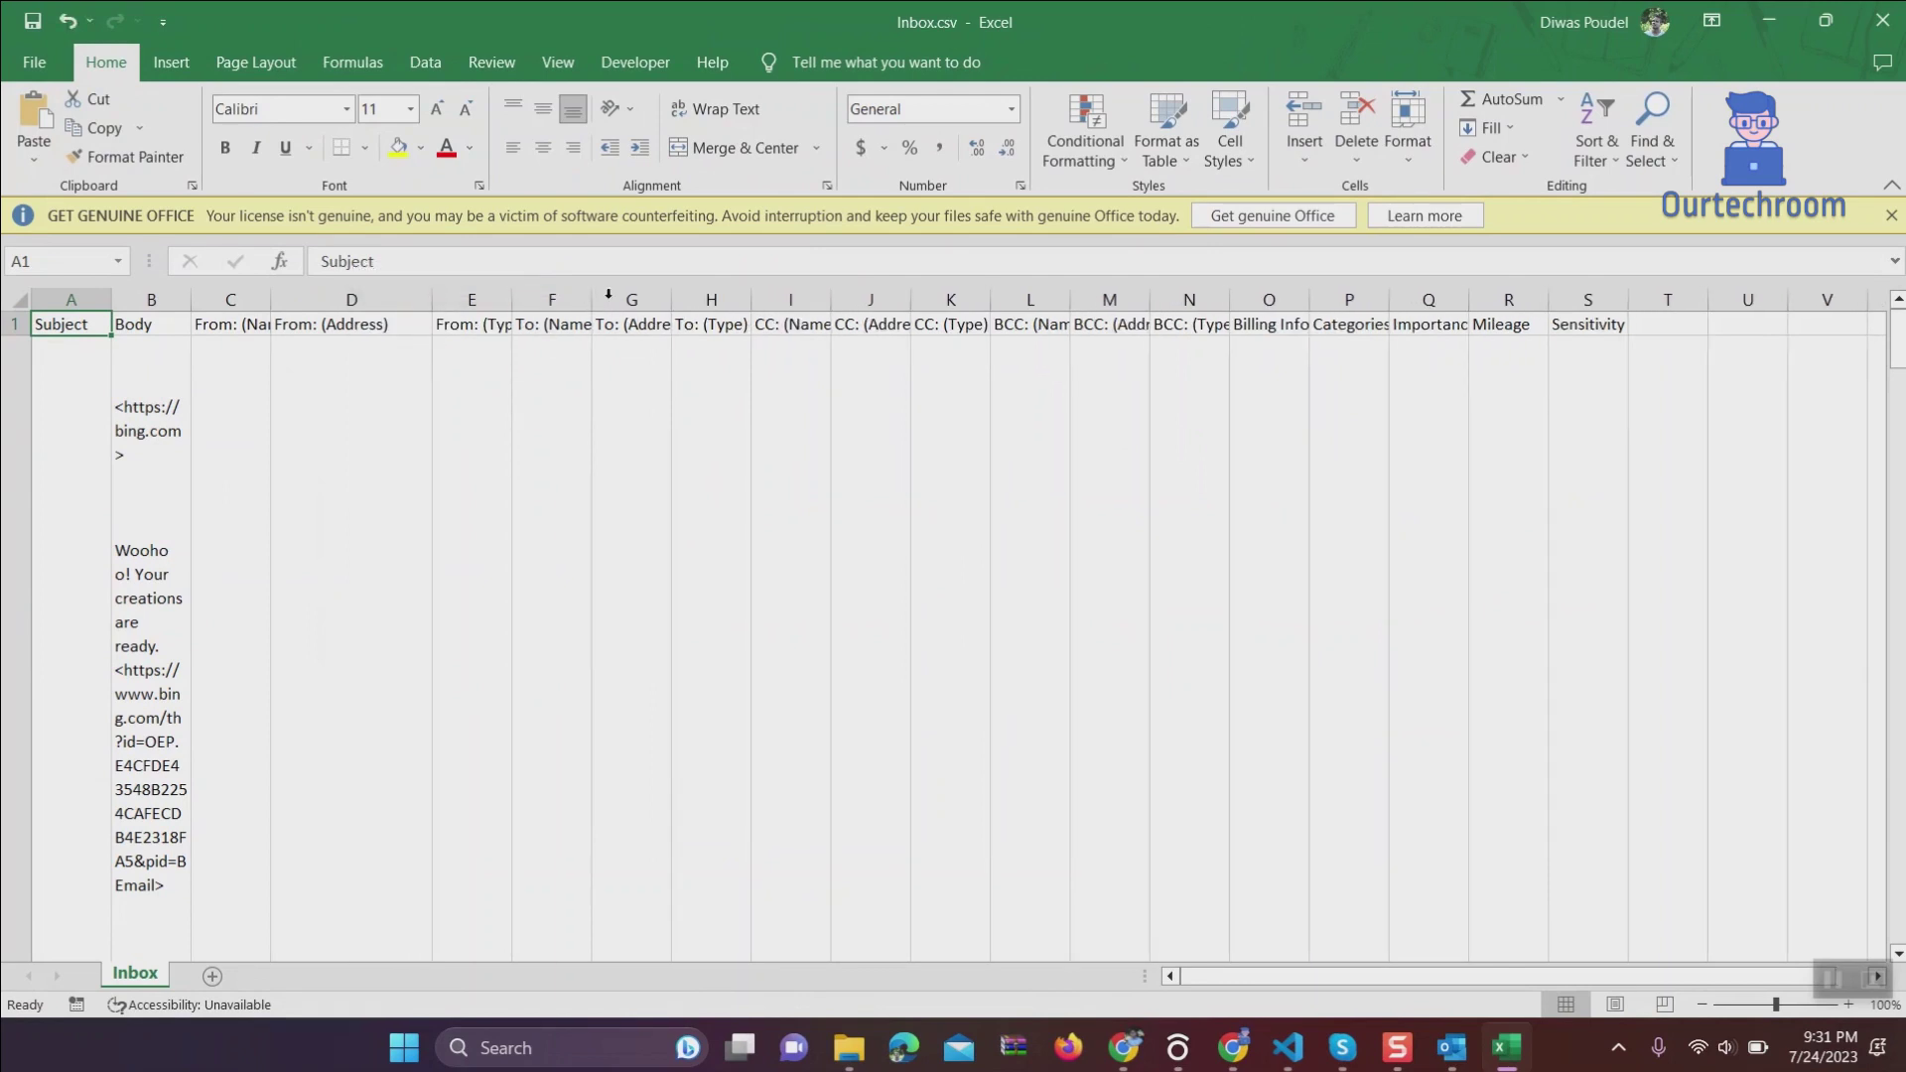
drag(668, 299, 742, 300)
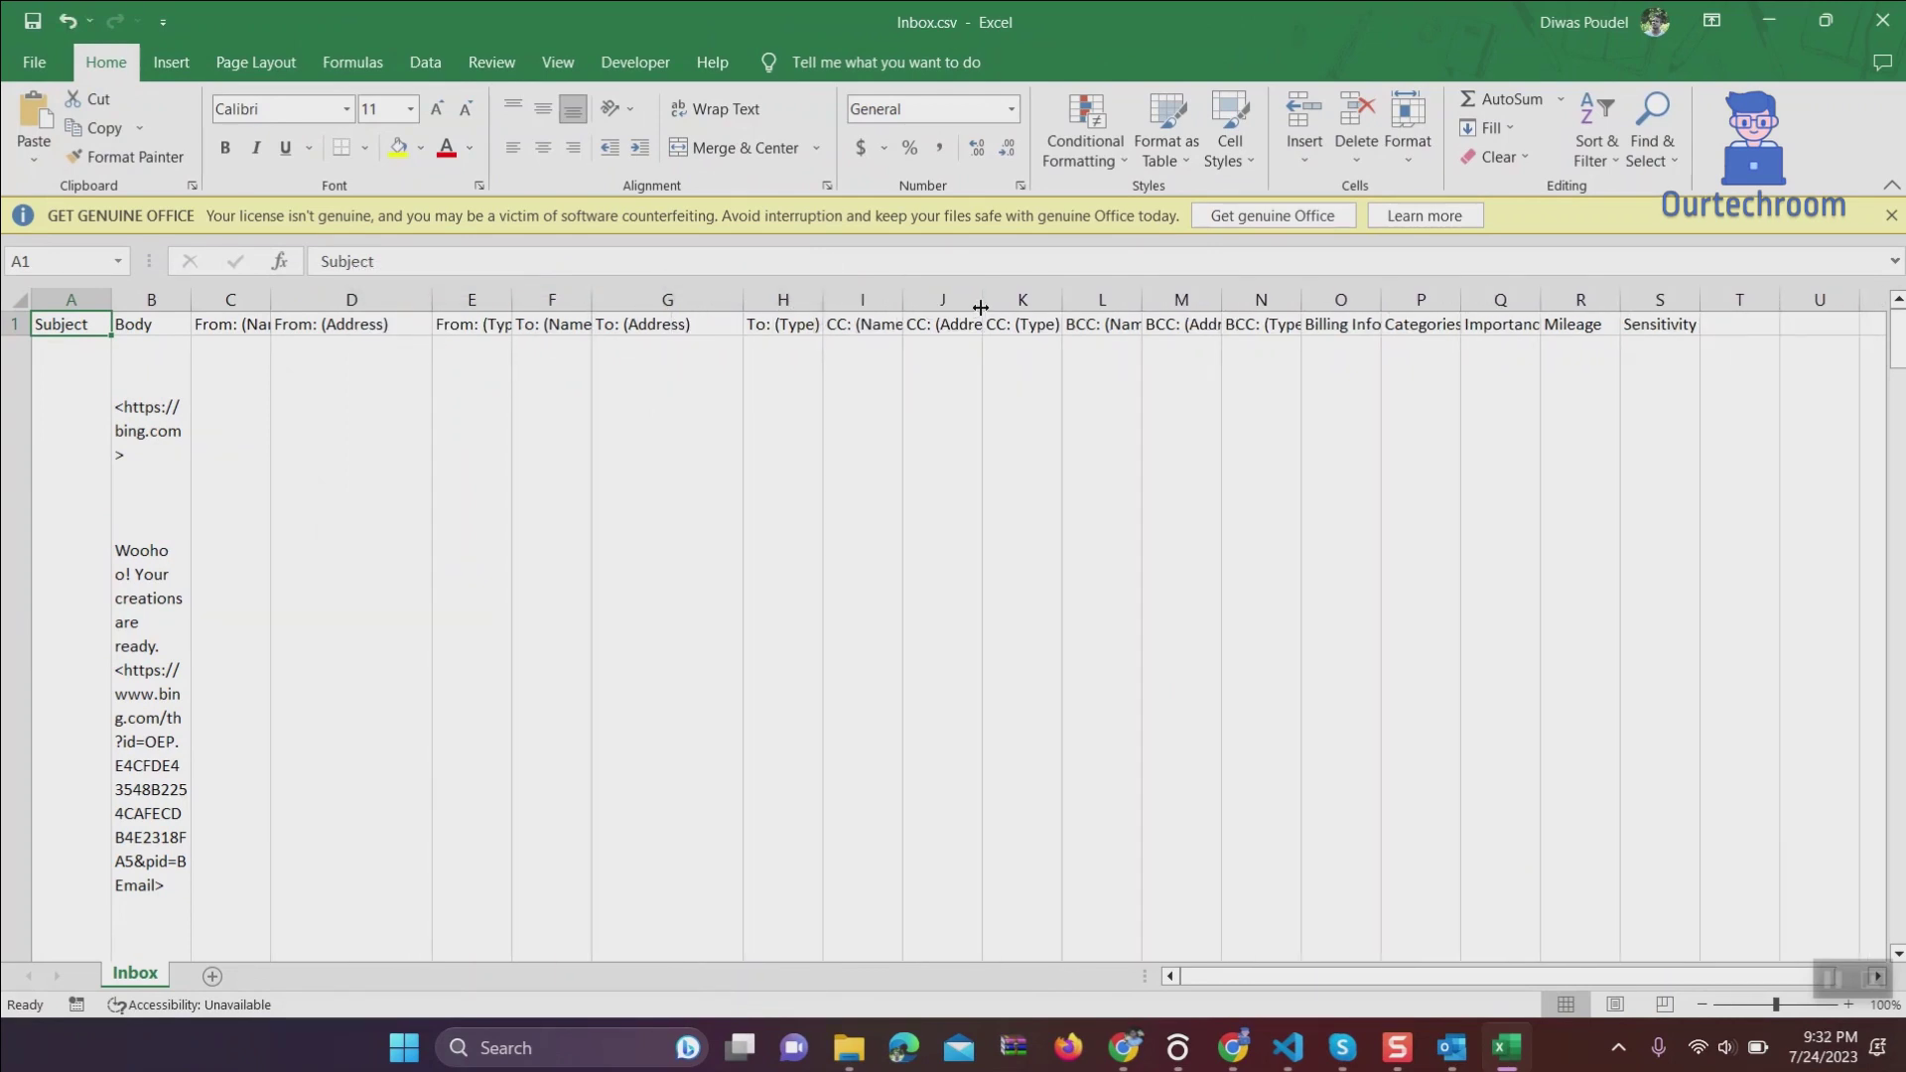
drag(981, 300, 1097, 299)
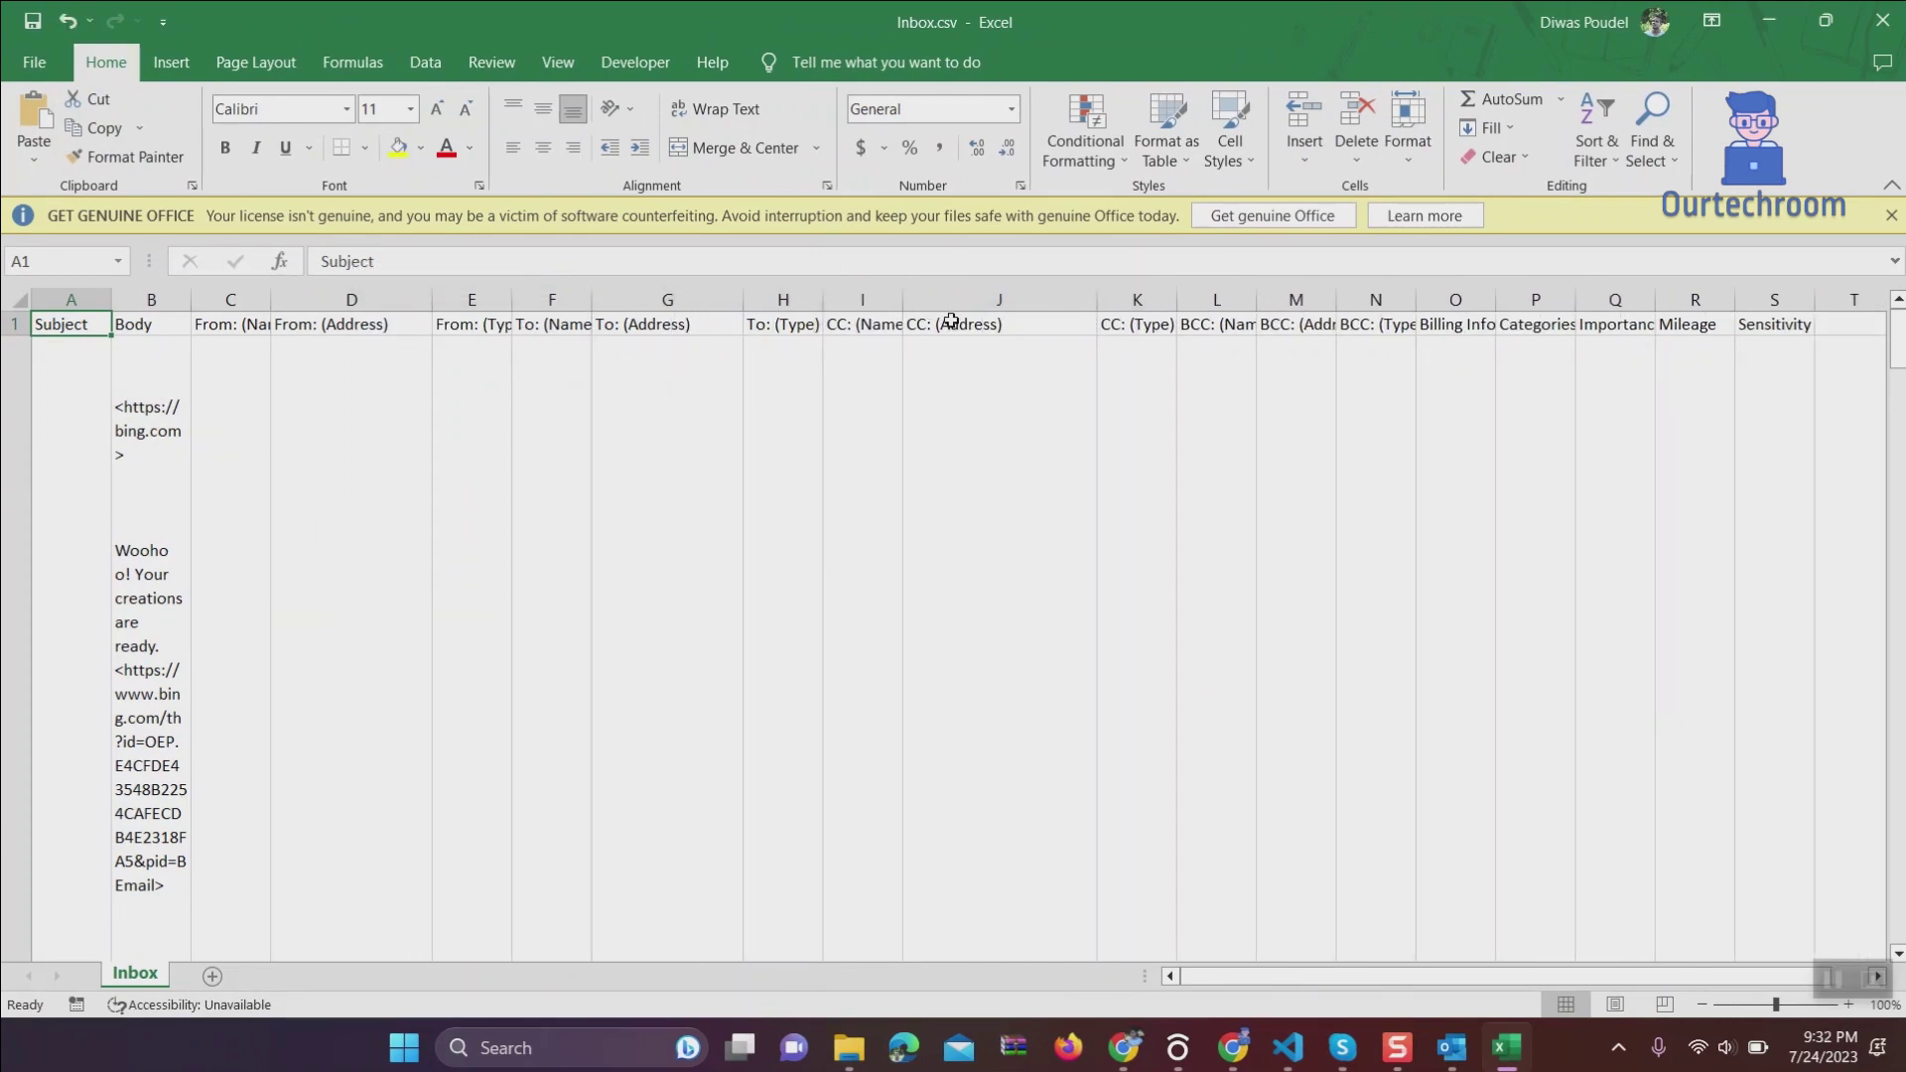
click(315, 299)
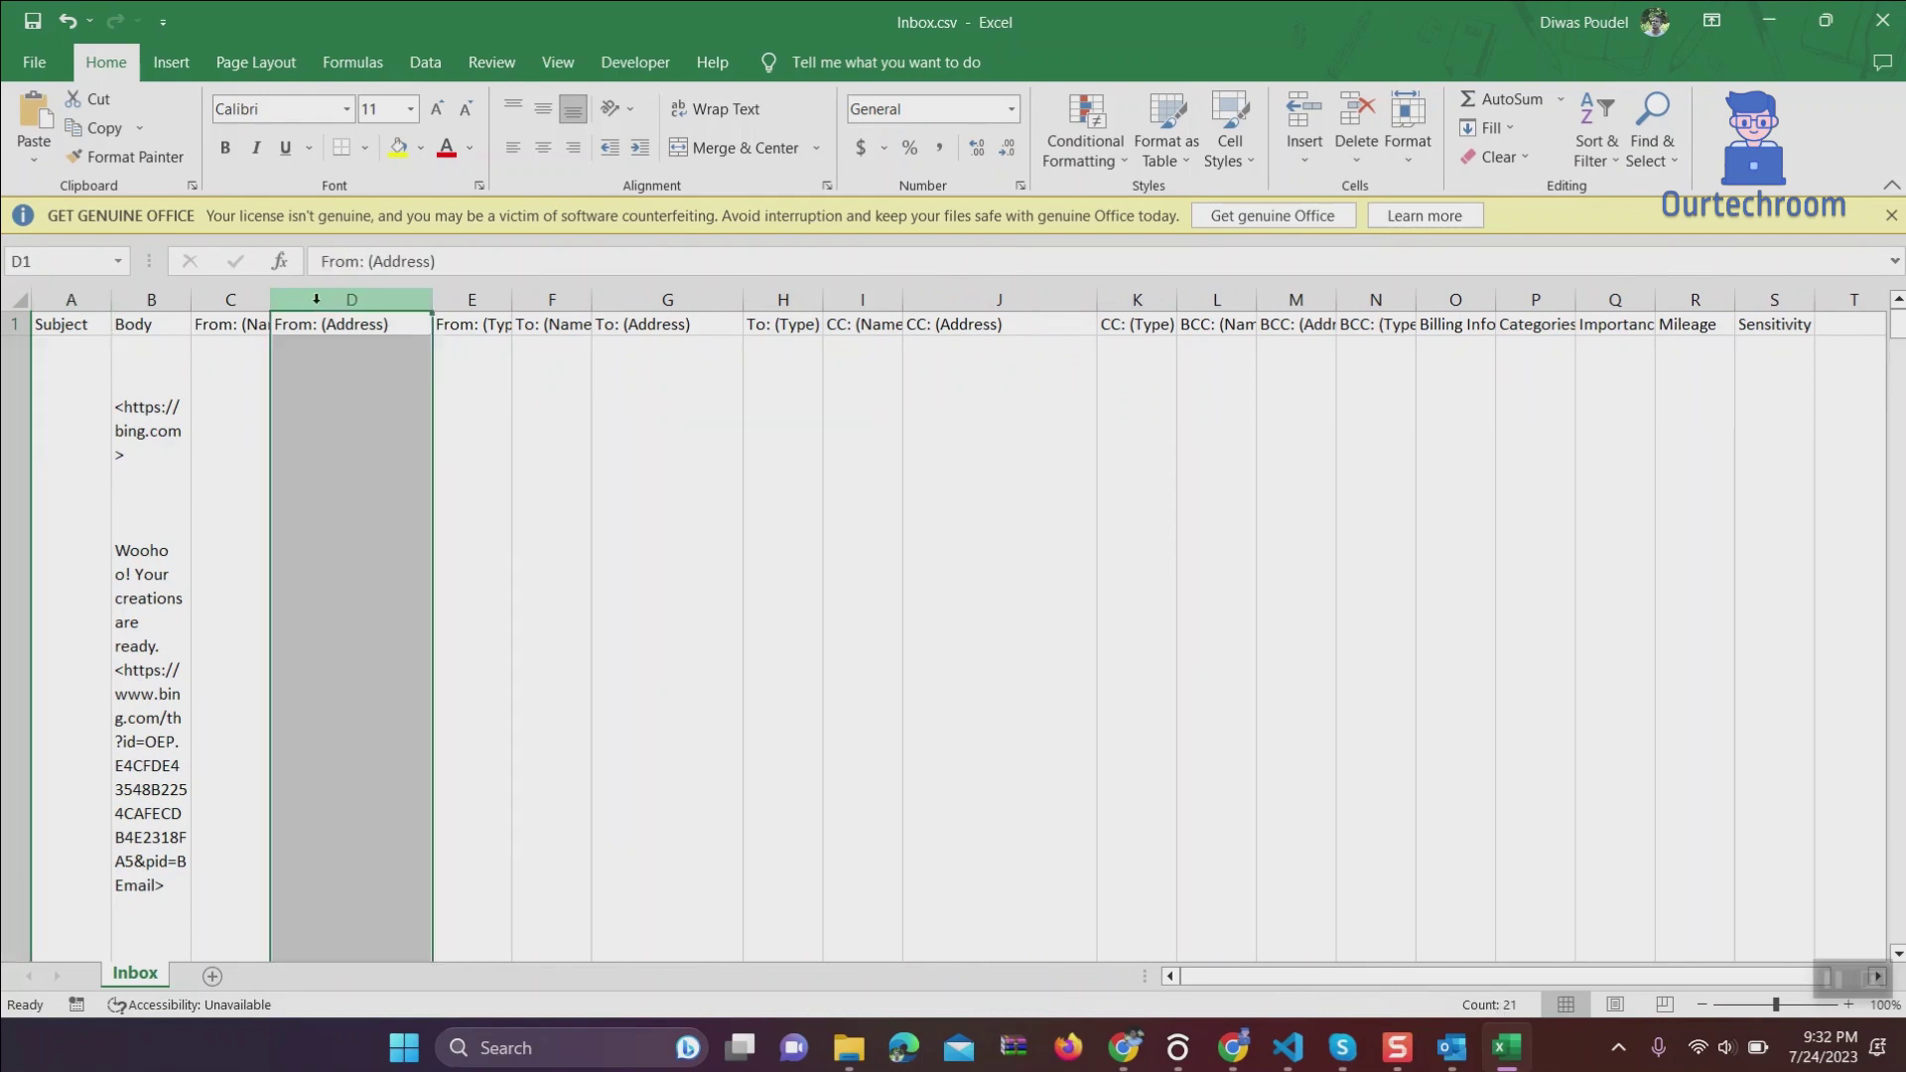
ctrl+click(637, 299)
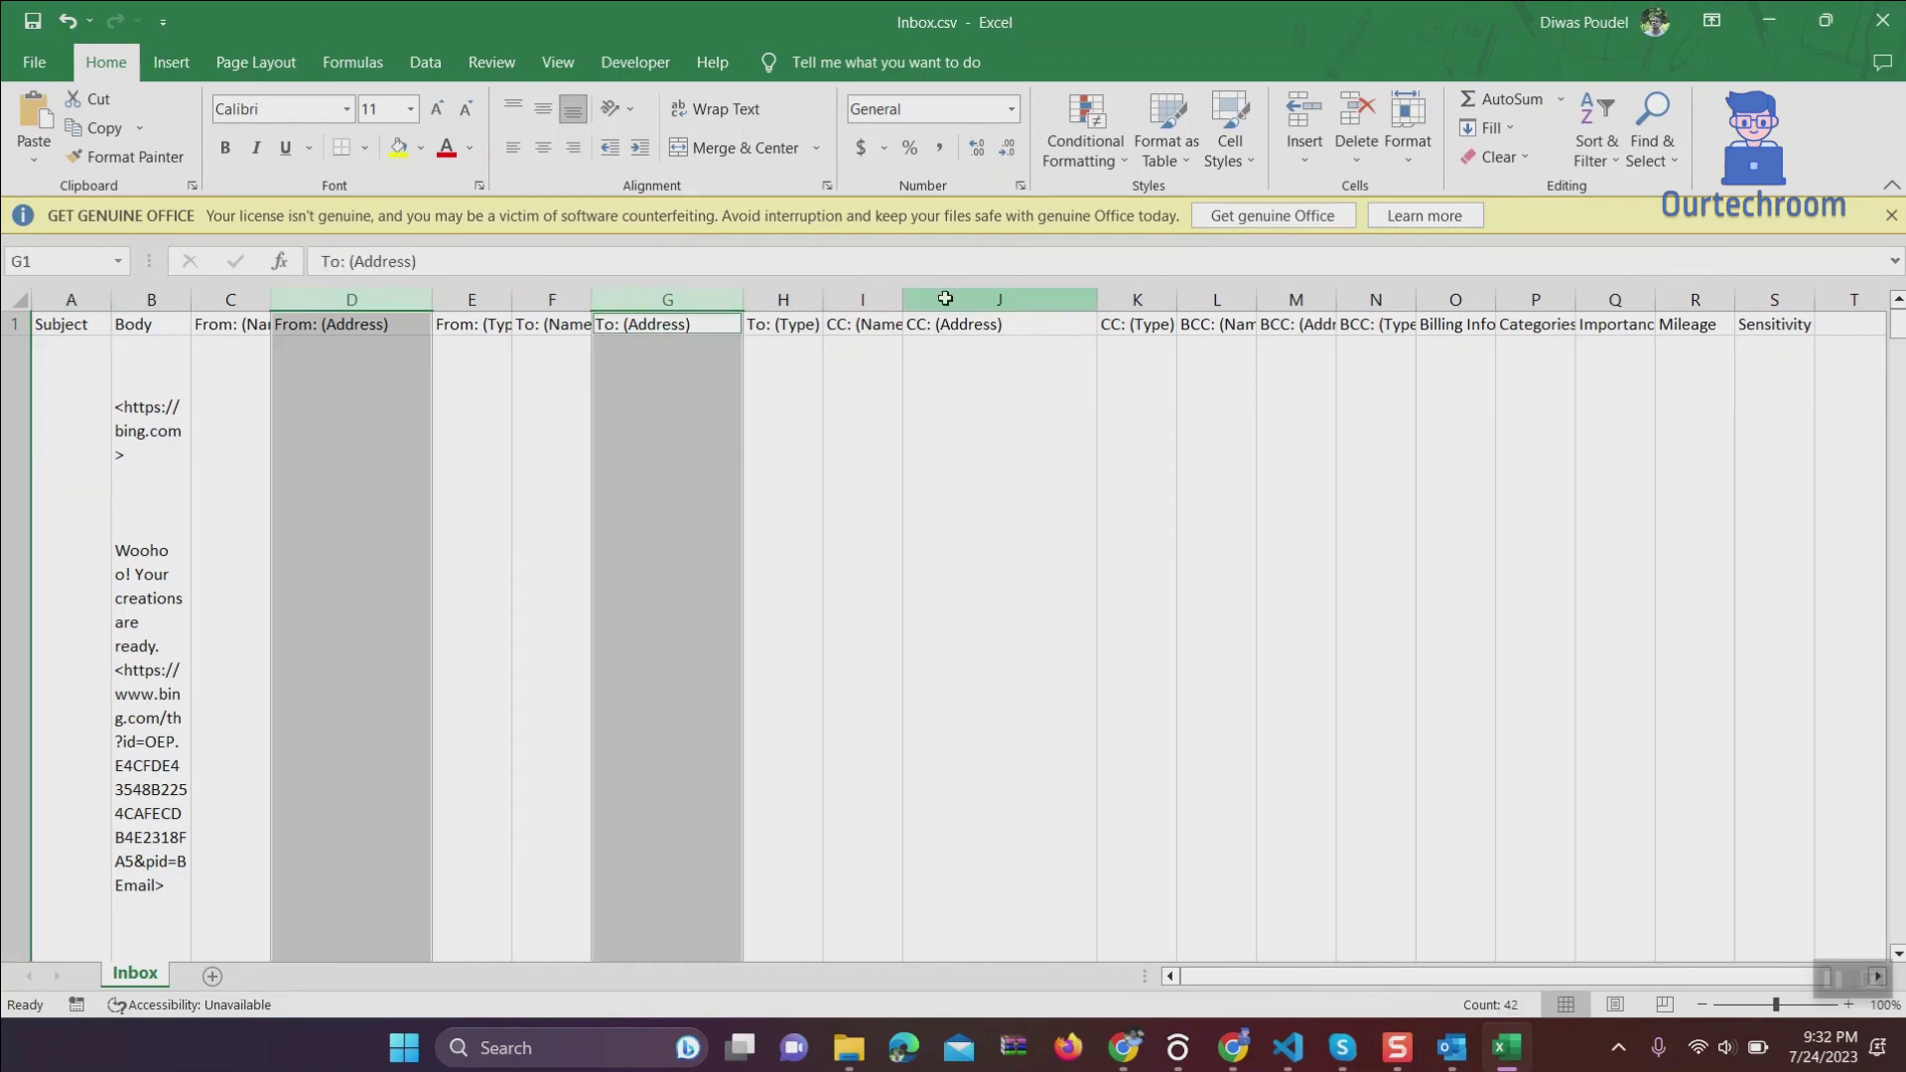
ctrl+click(945, 298)
key(ctrl+c)
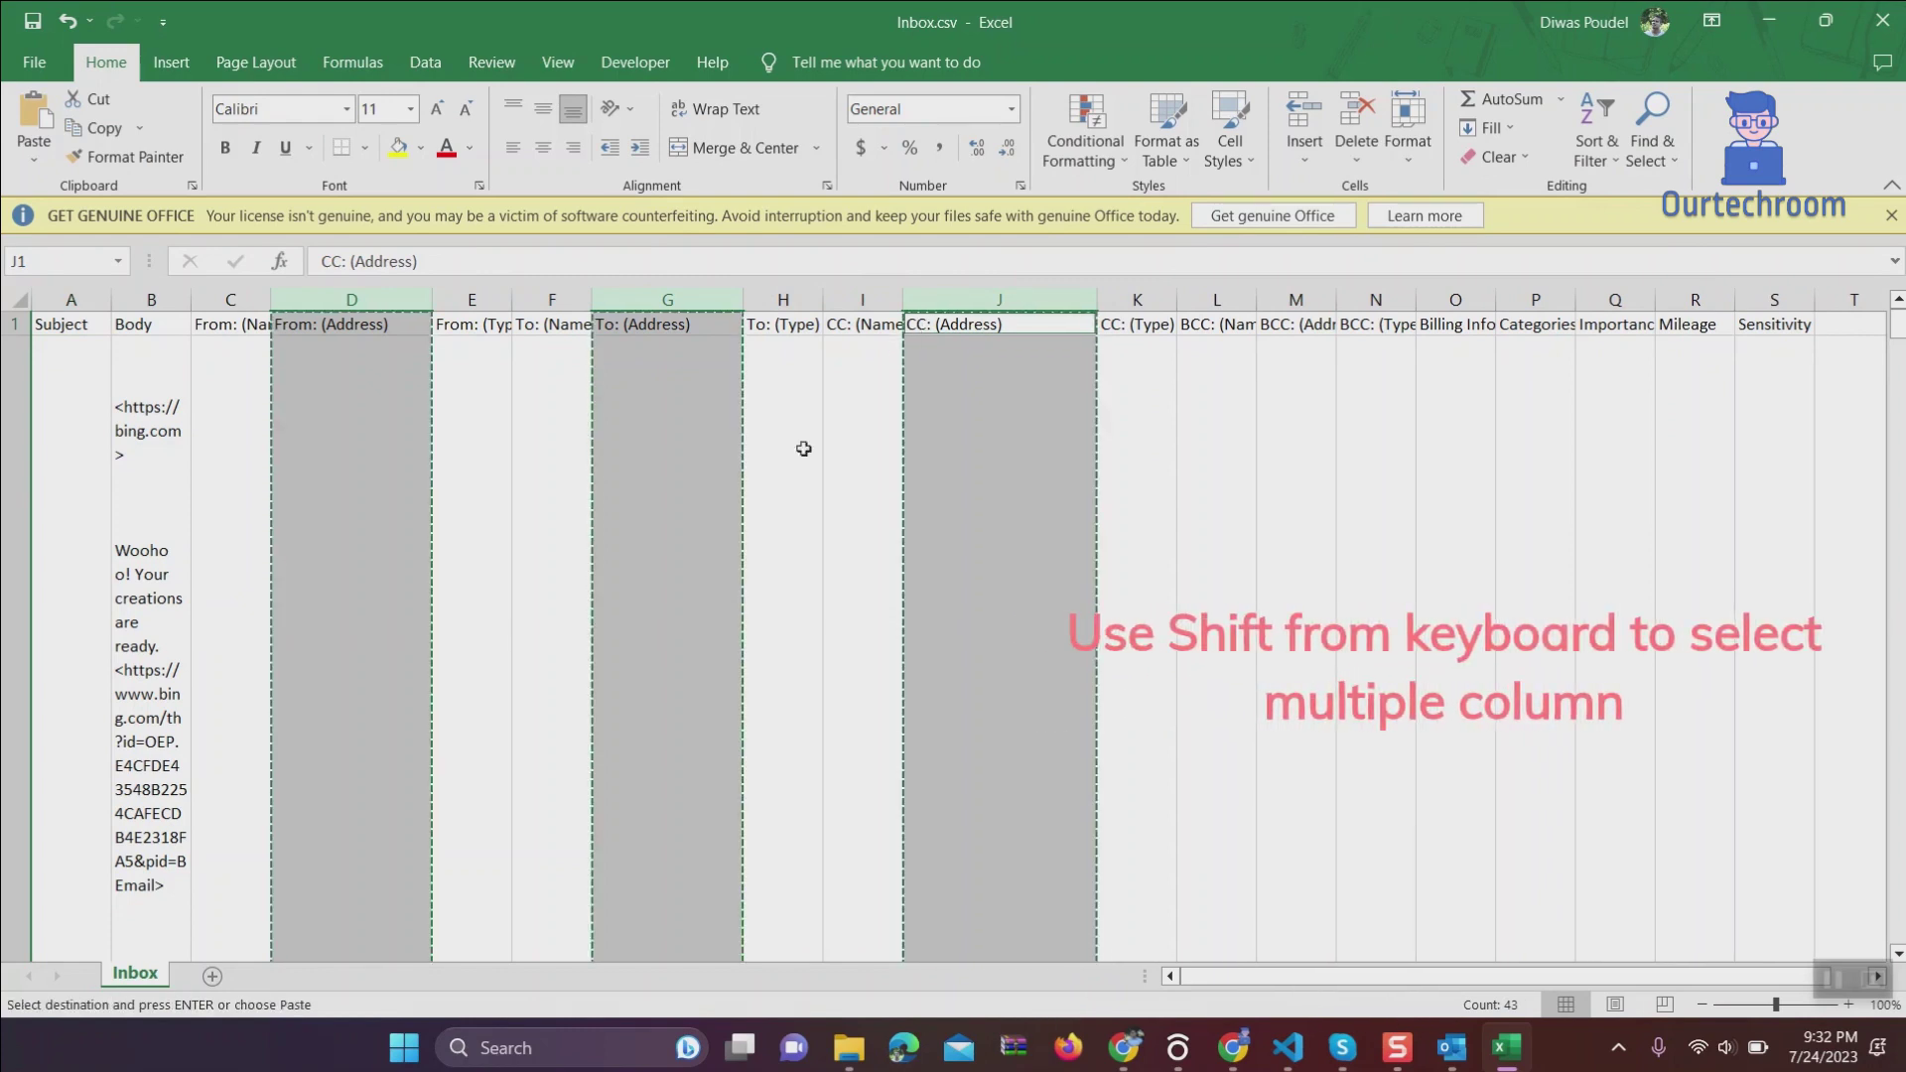
Paste the three address columns into a new sheet at column A and fit them to contents.
click(211, 976)
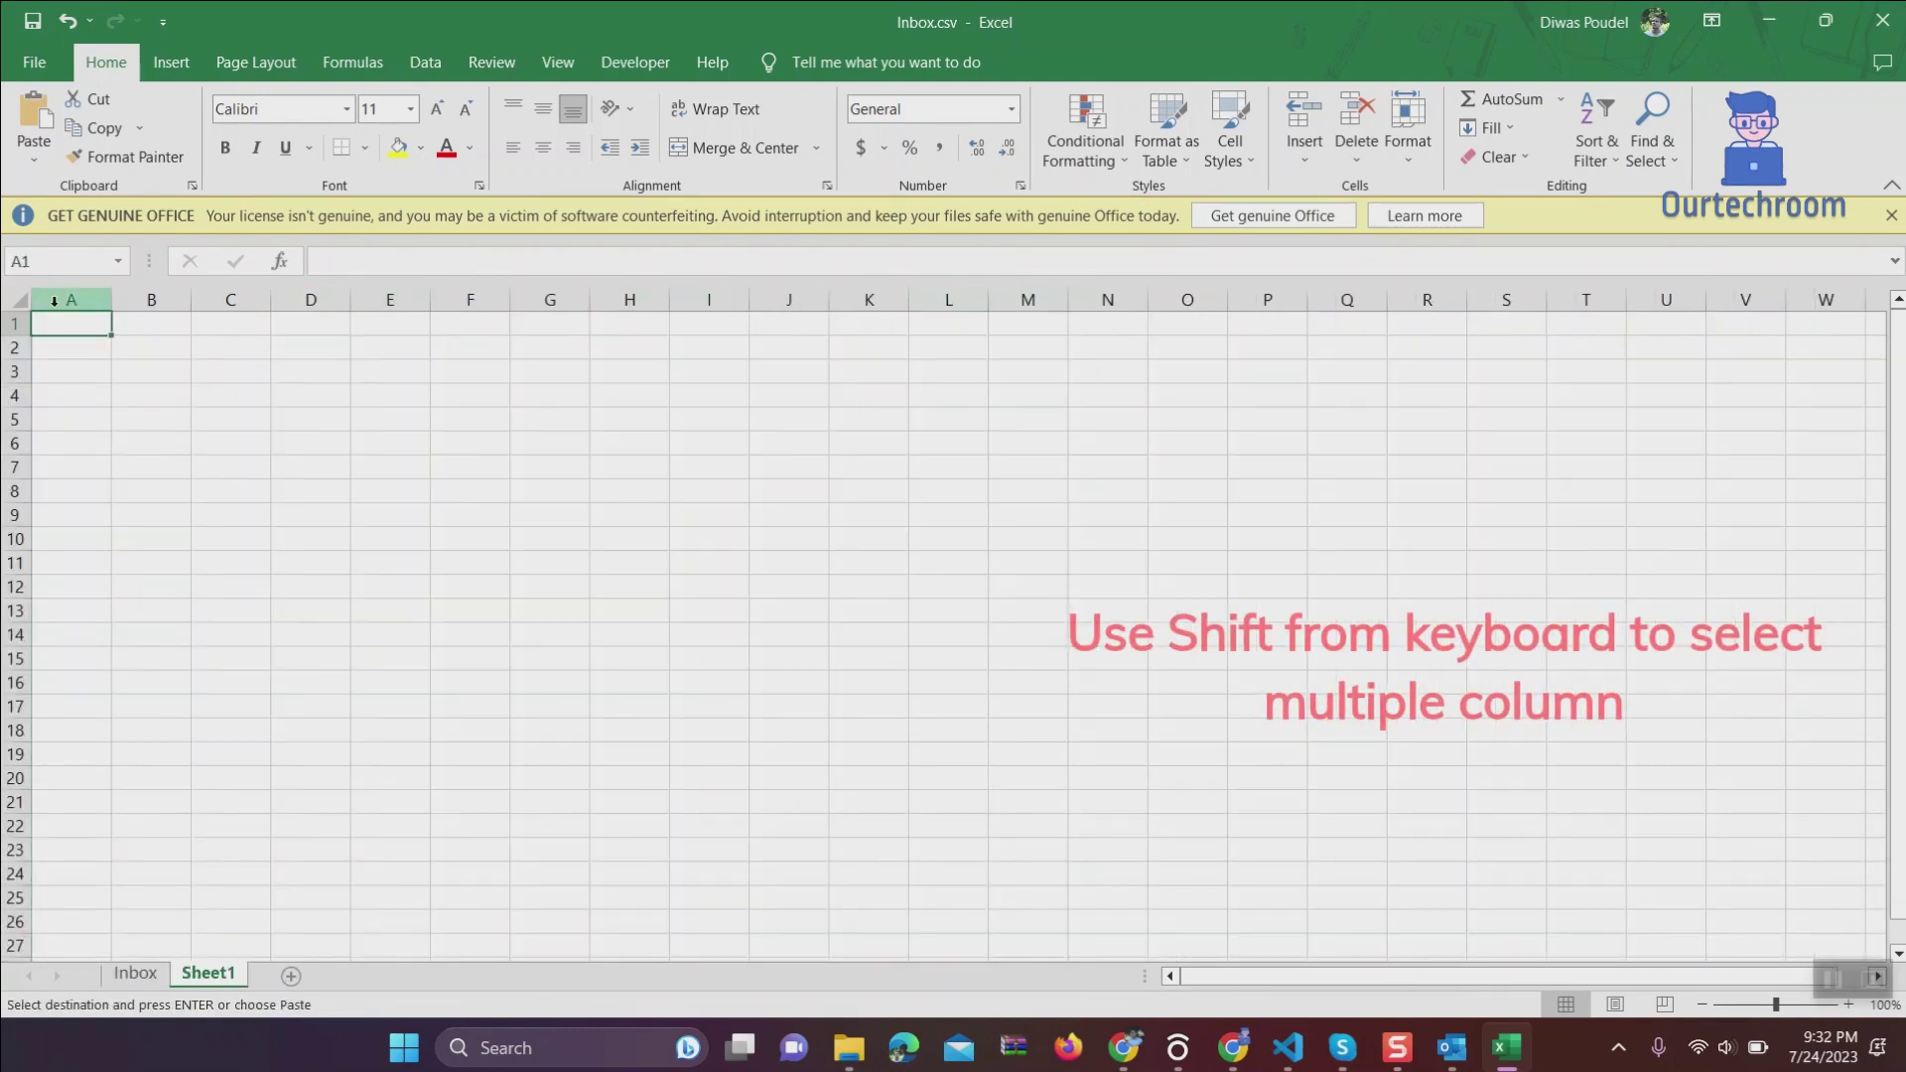
click(56, 300)
key(ctrl+v)
click(360, 419)
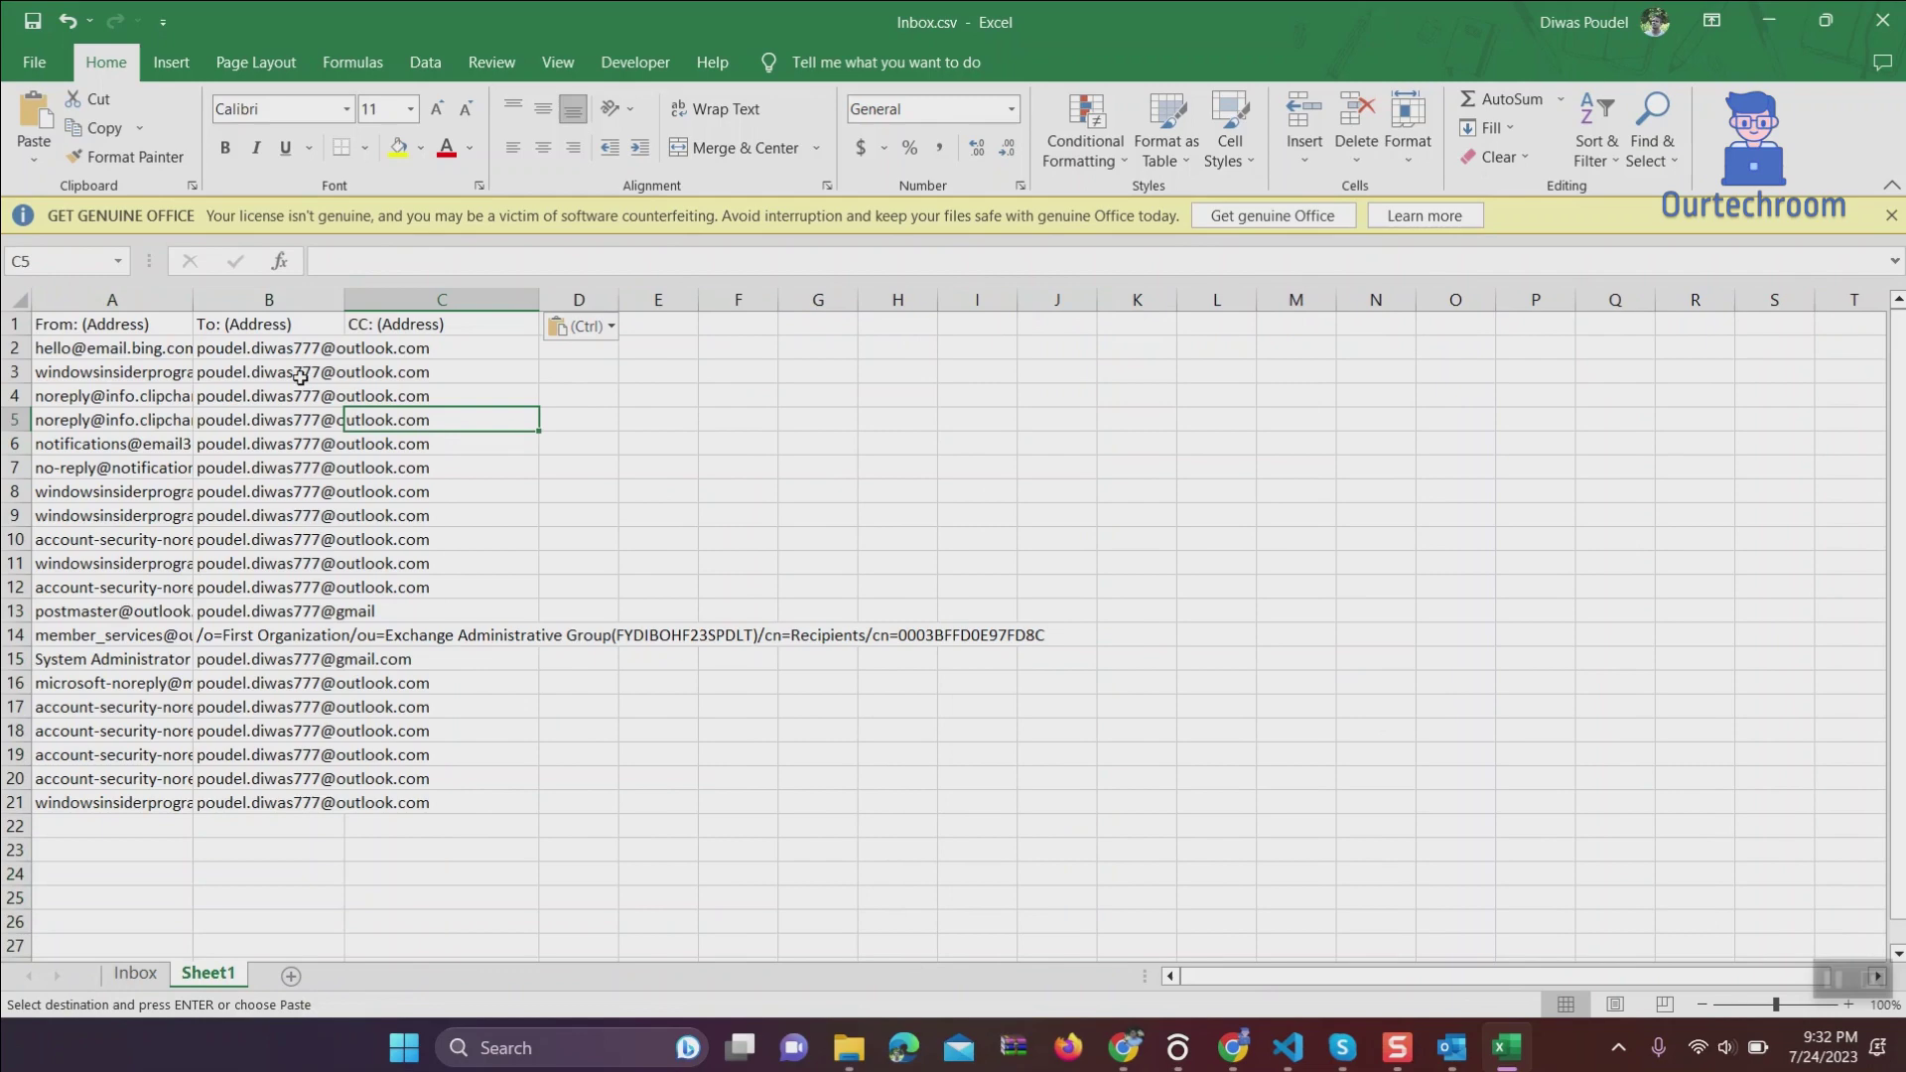
double_click(344, 300)
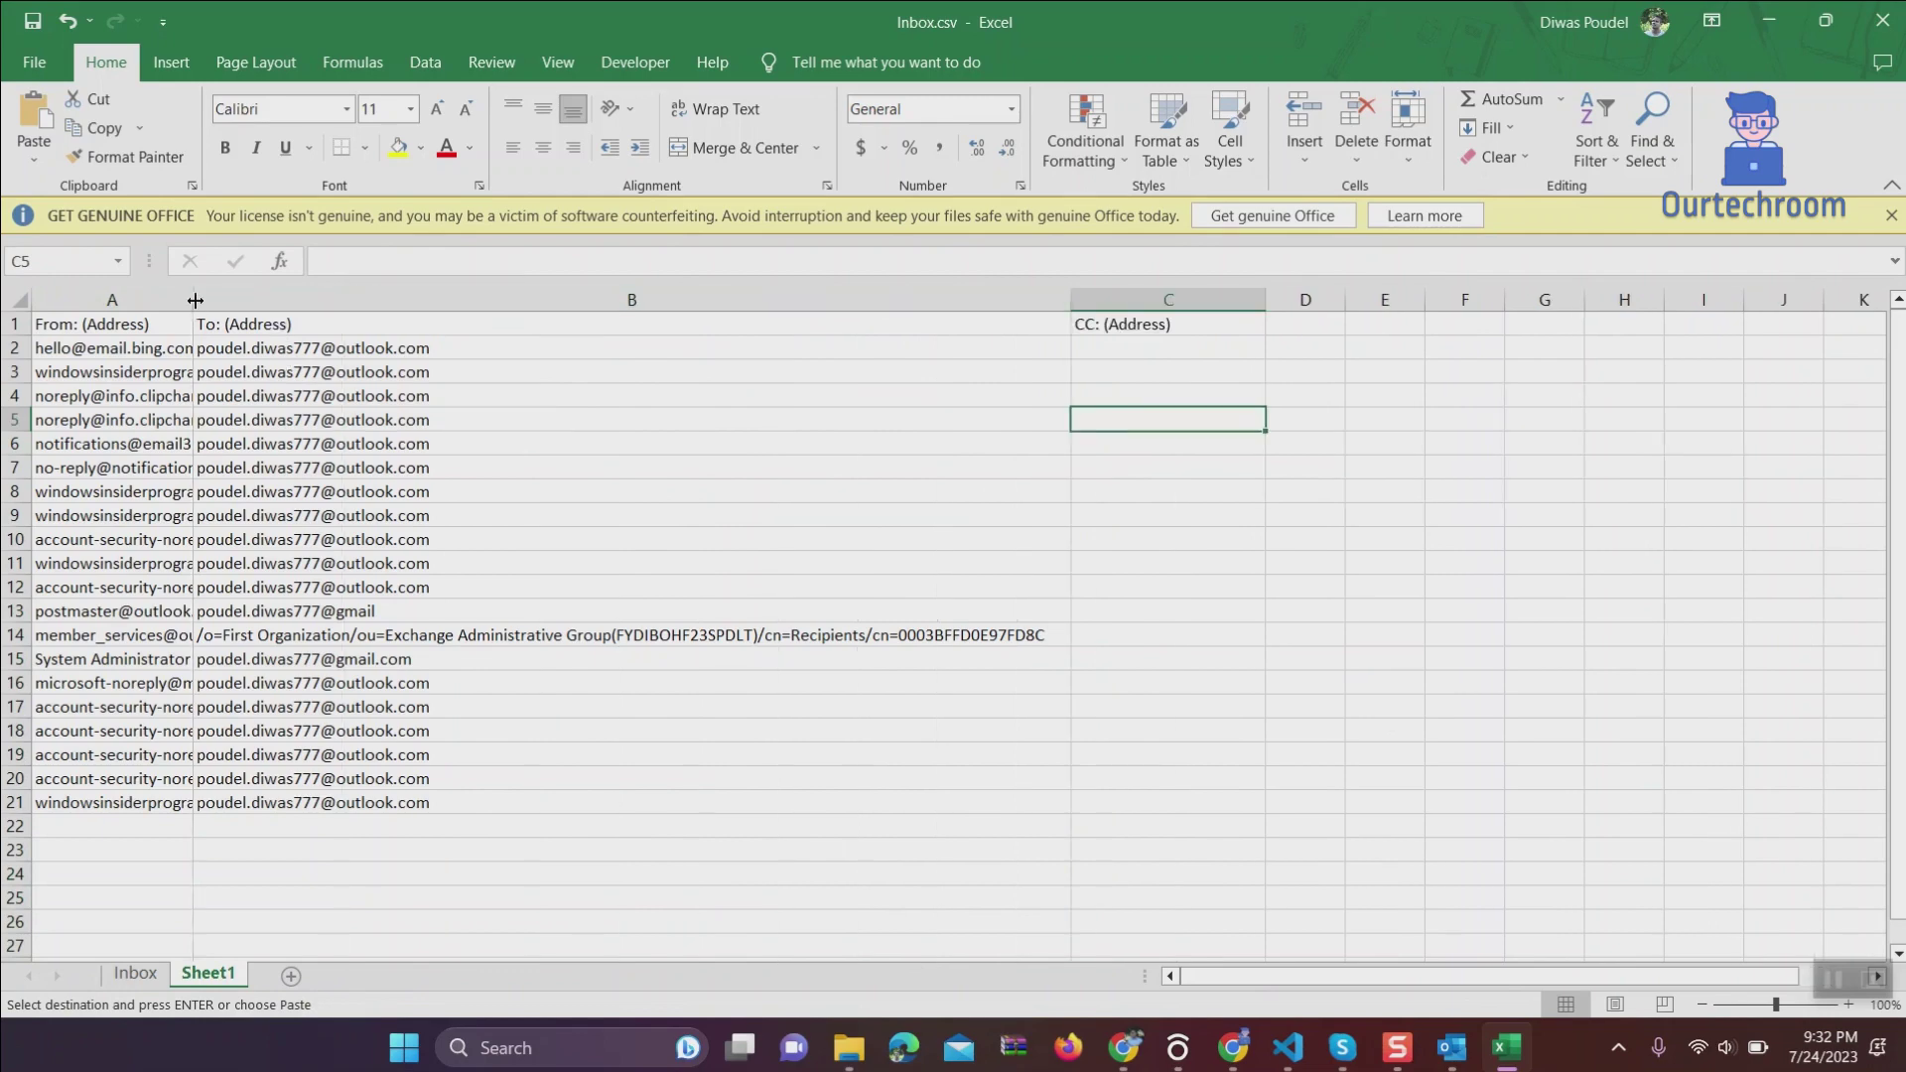
double_click(193, 300)
drag(256, 348, 278, 849)
drag(695, 352, 1340, 826)
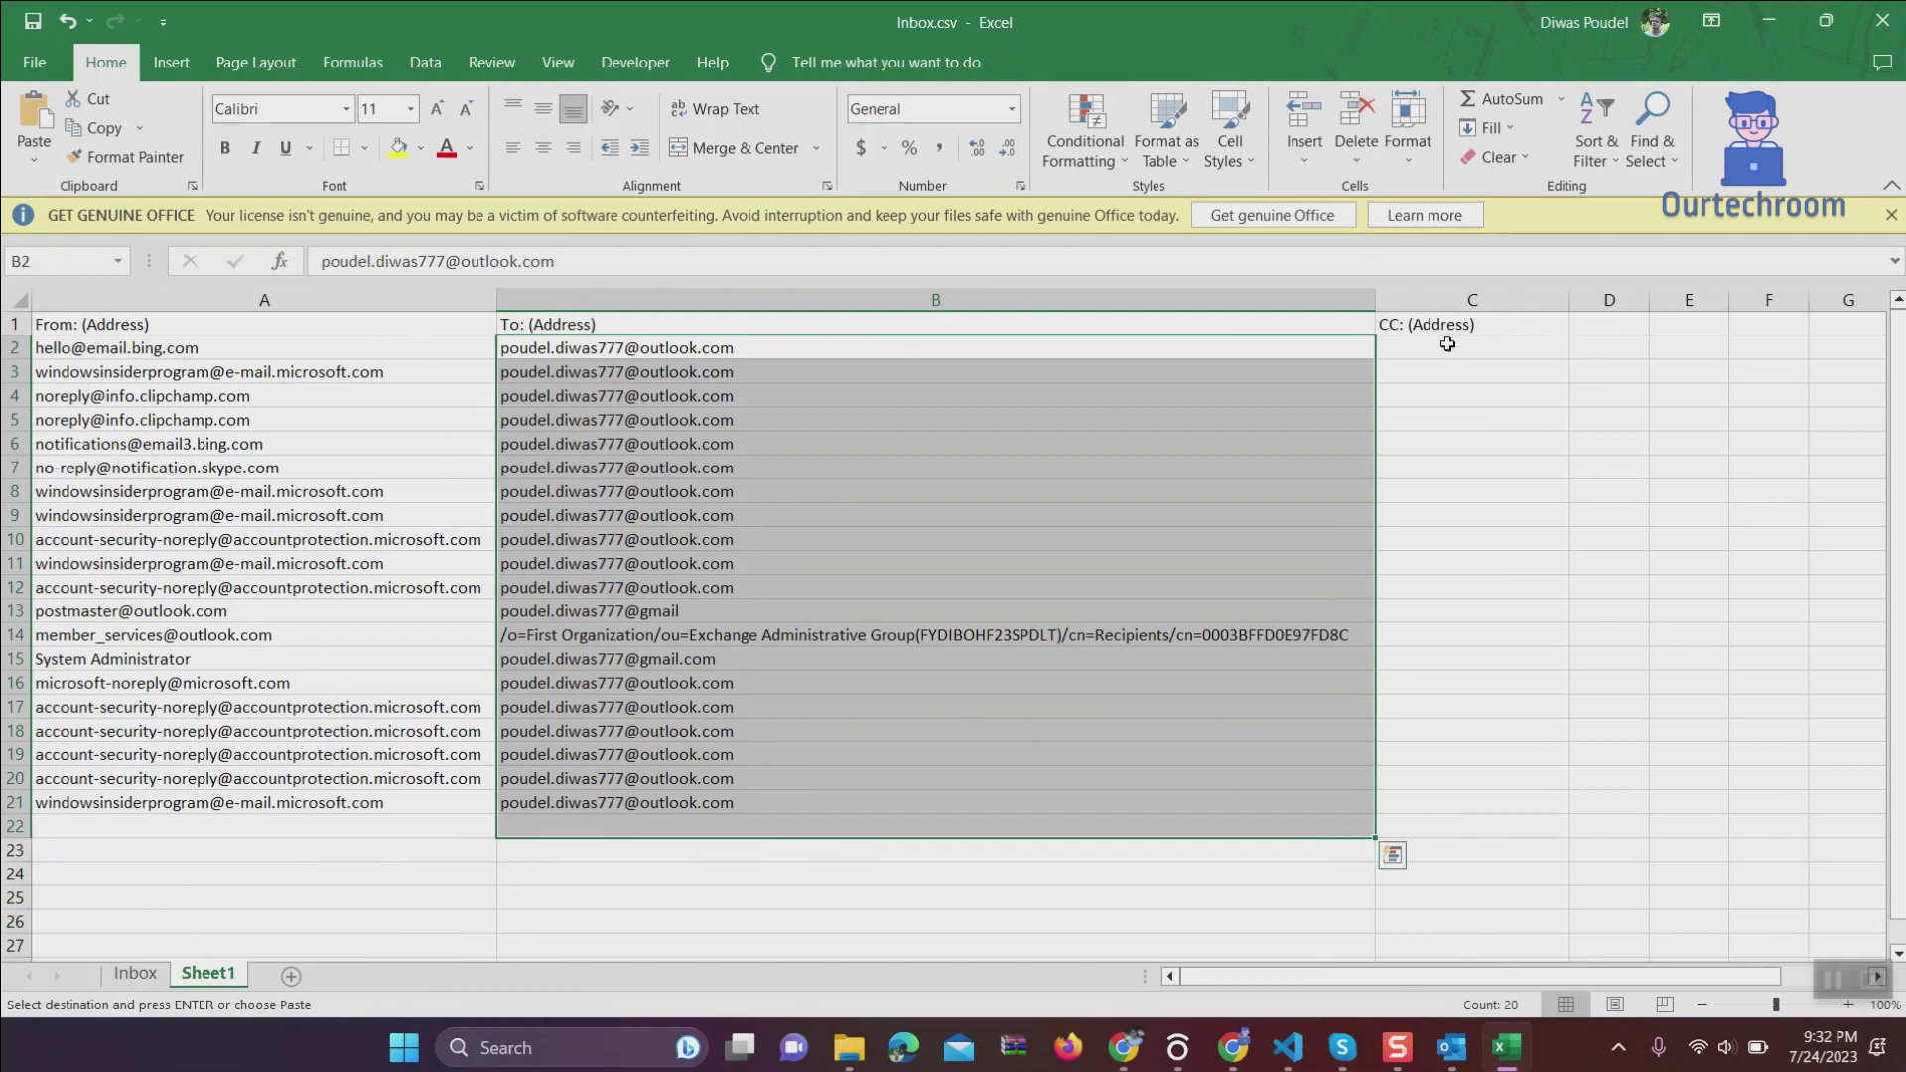
drag(1448, 344, 1450, 851)
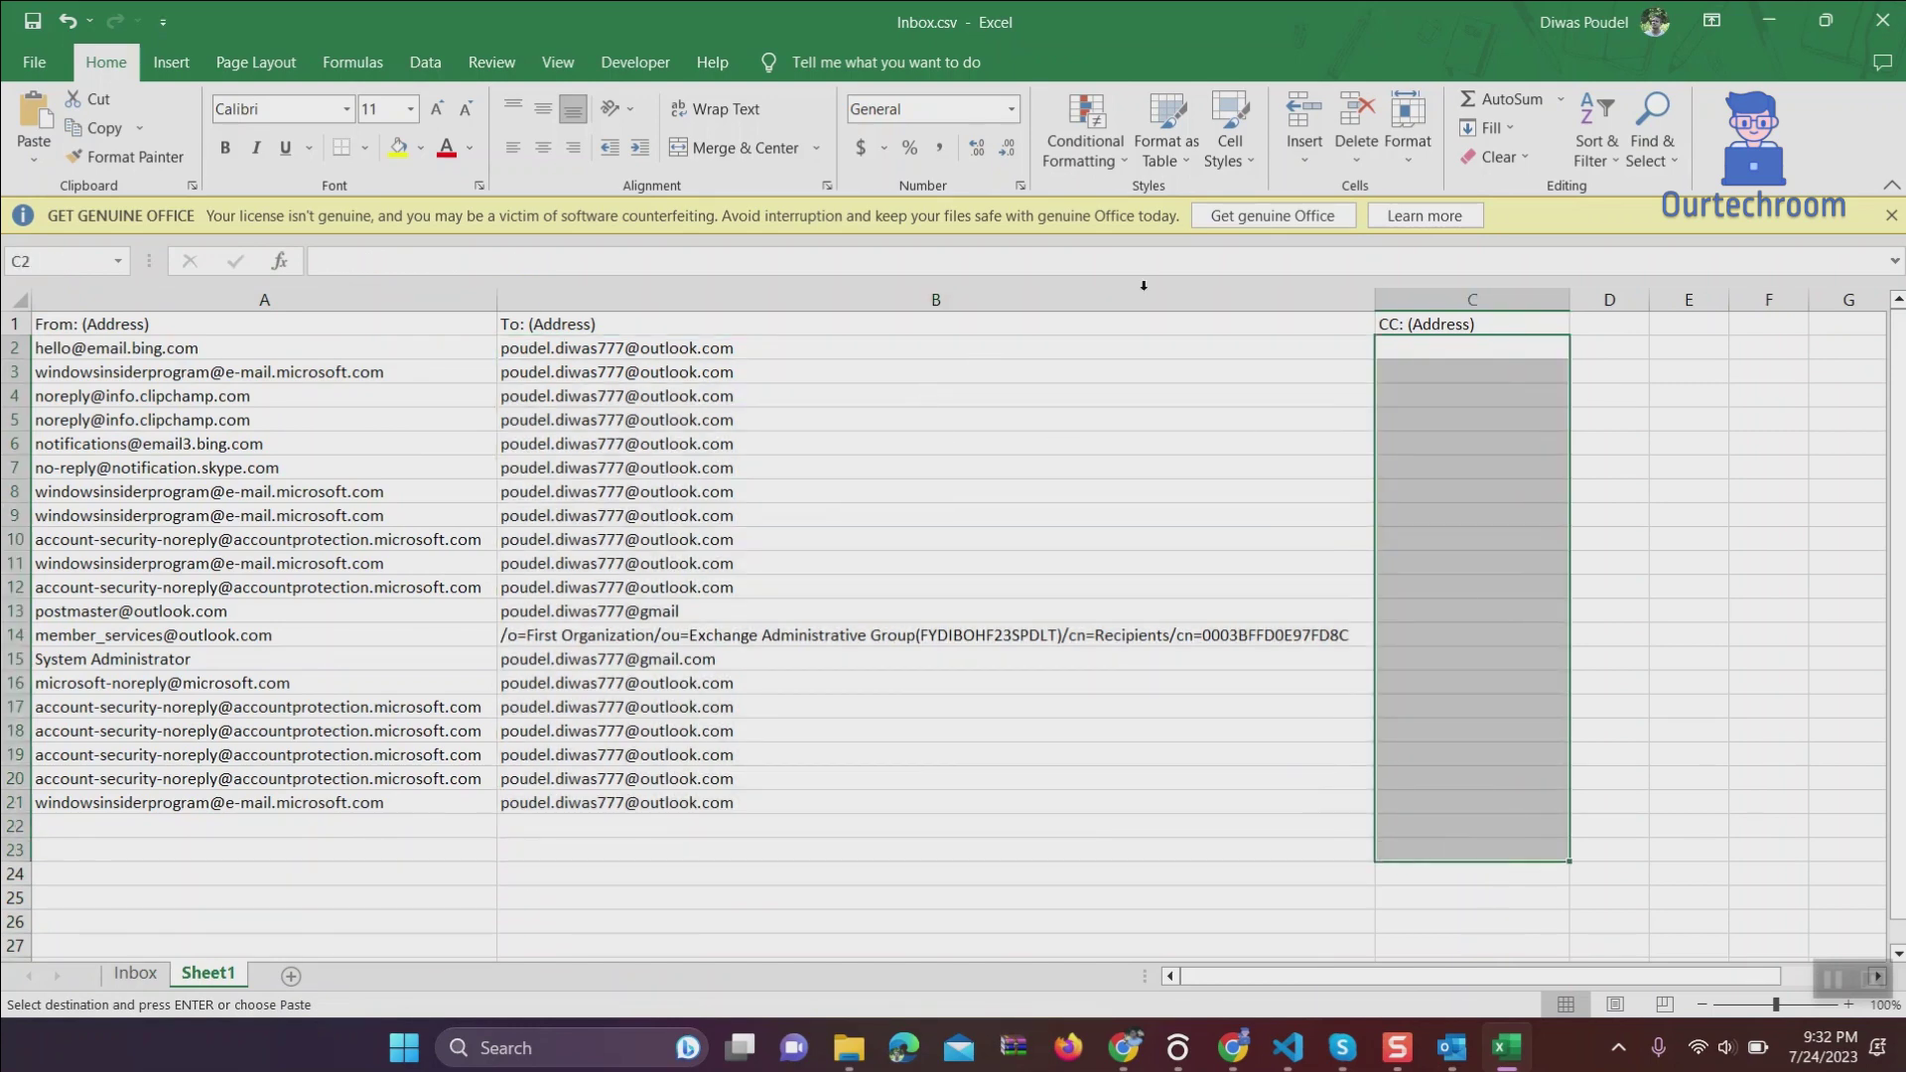
Close Excel without saving Inbox.csv or keeping the clipboard, and return to Outlook.
click(1886, 216)
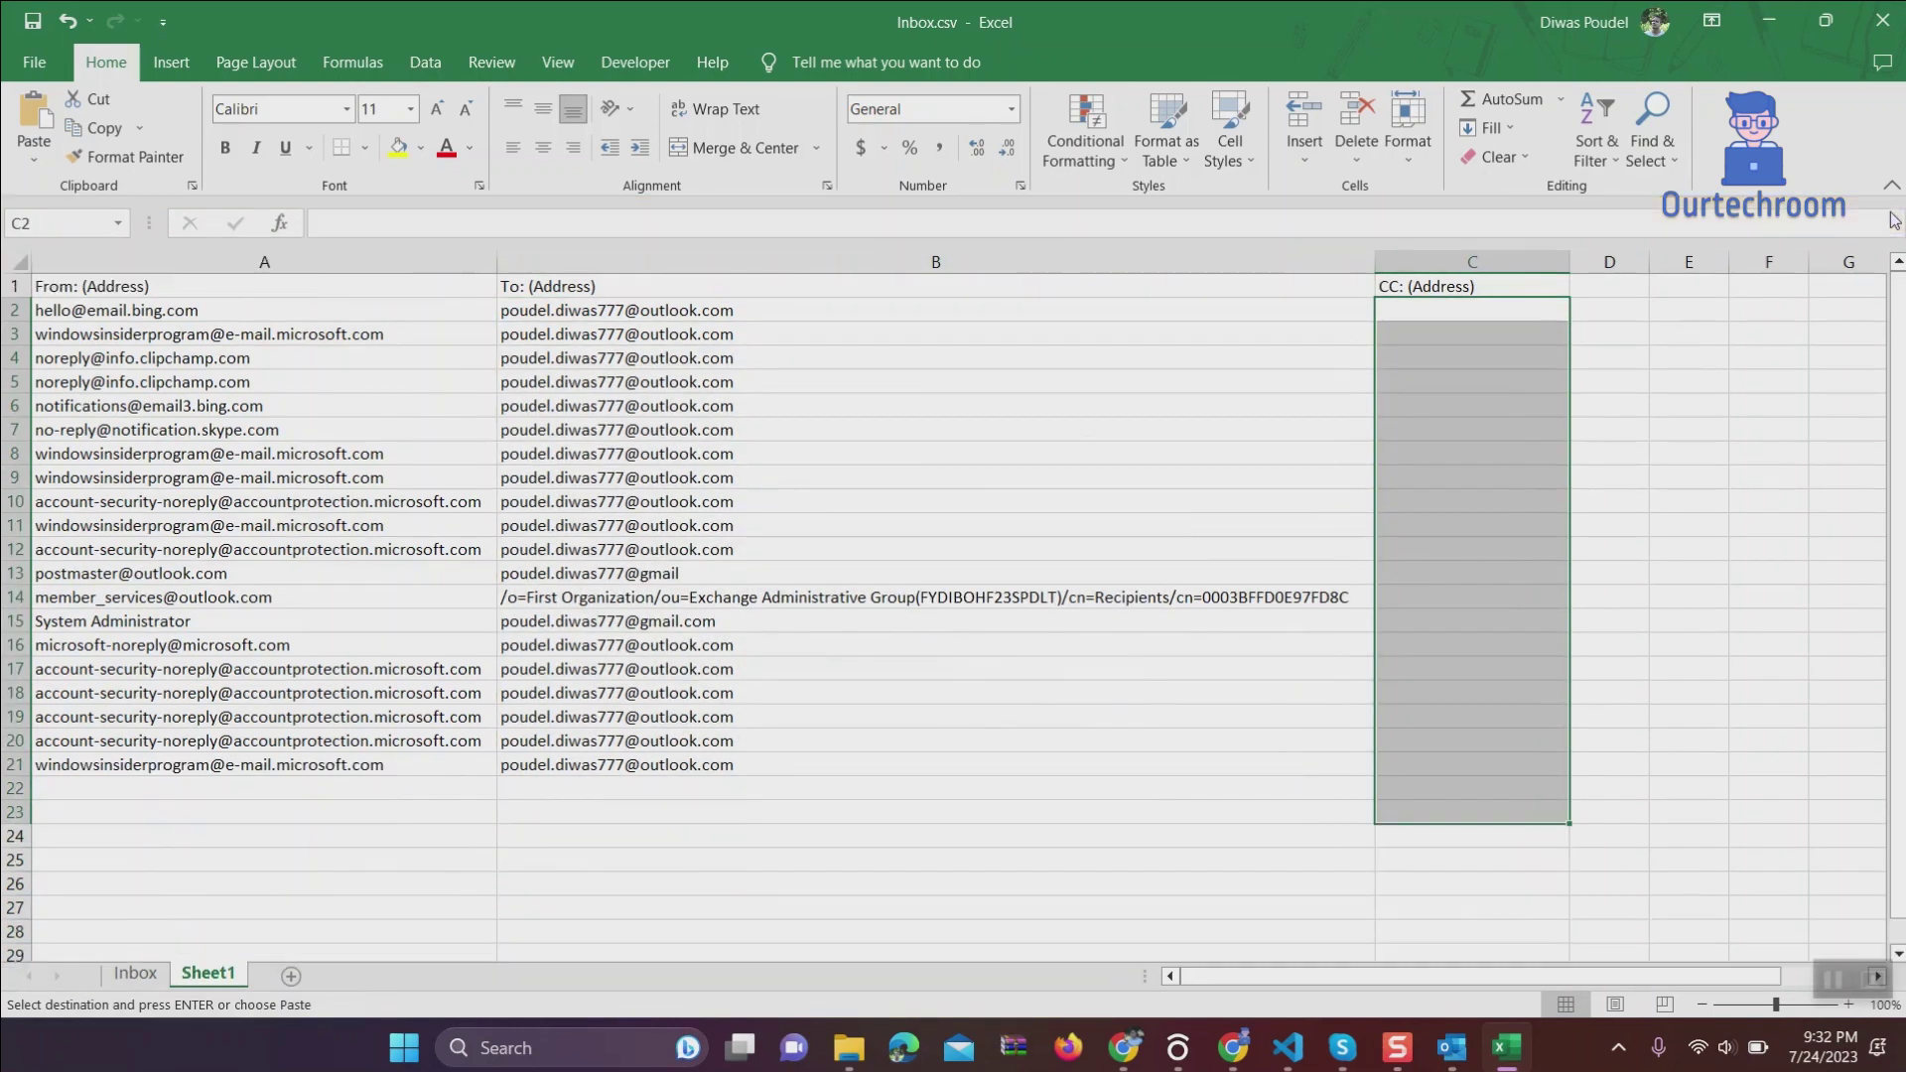
click(1883, 22)
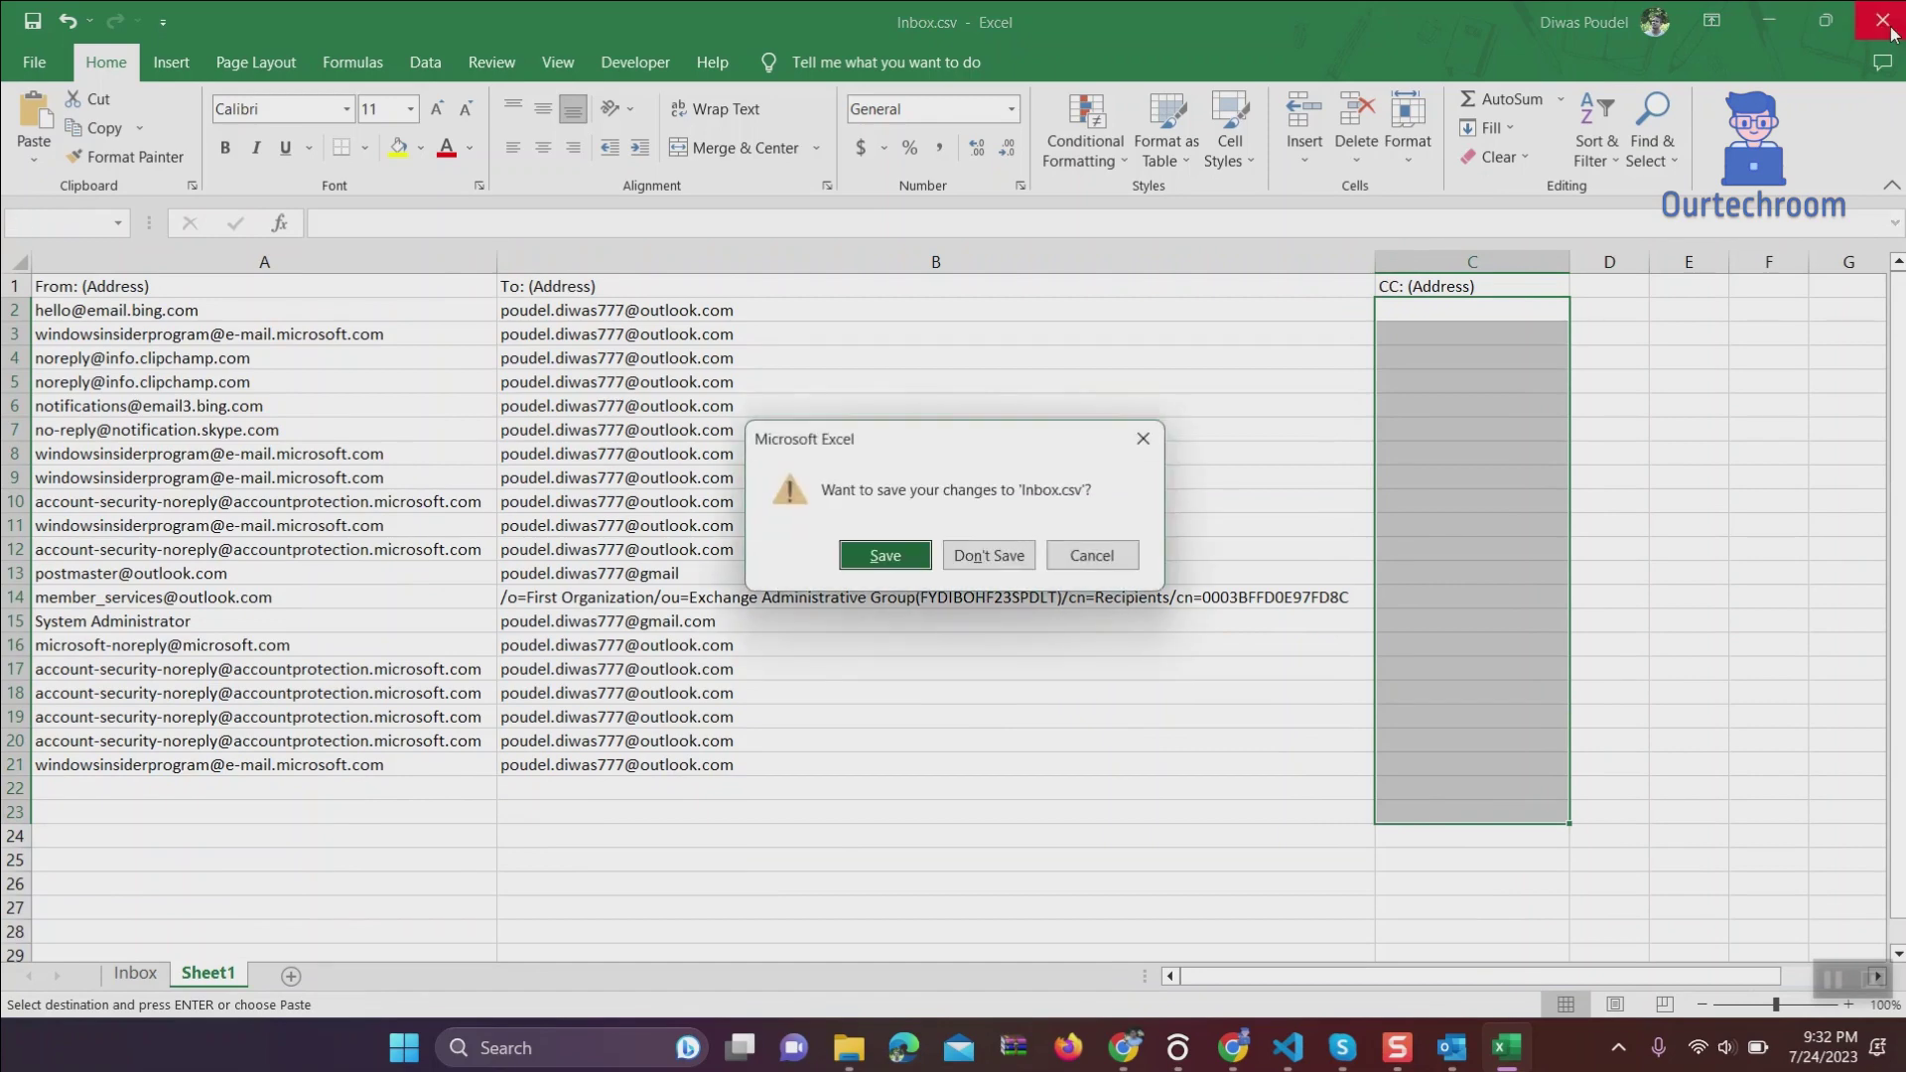
click(999, 552)
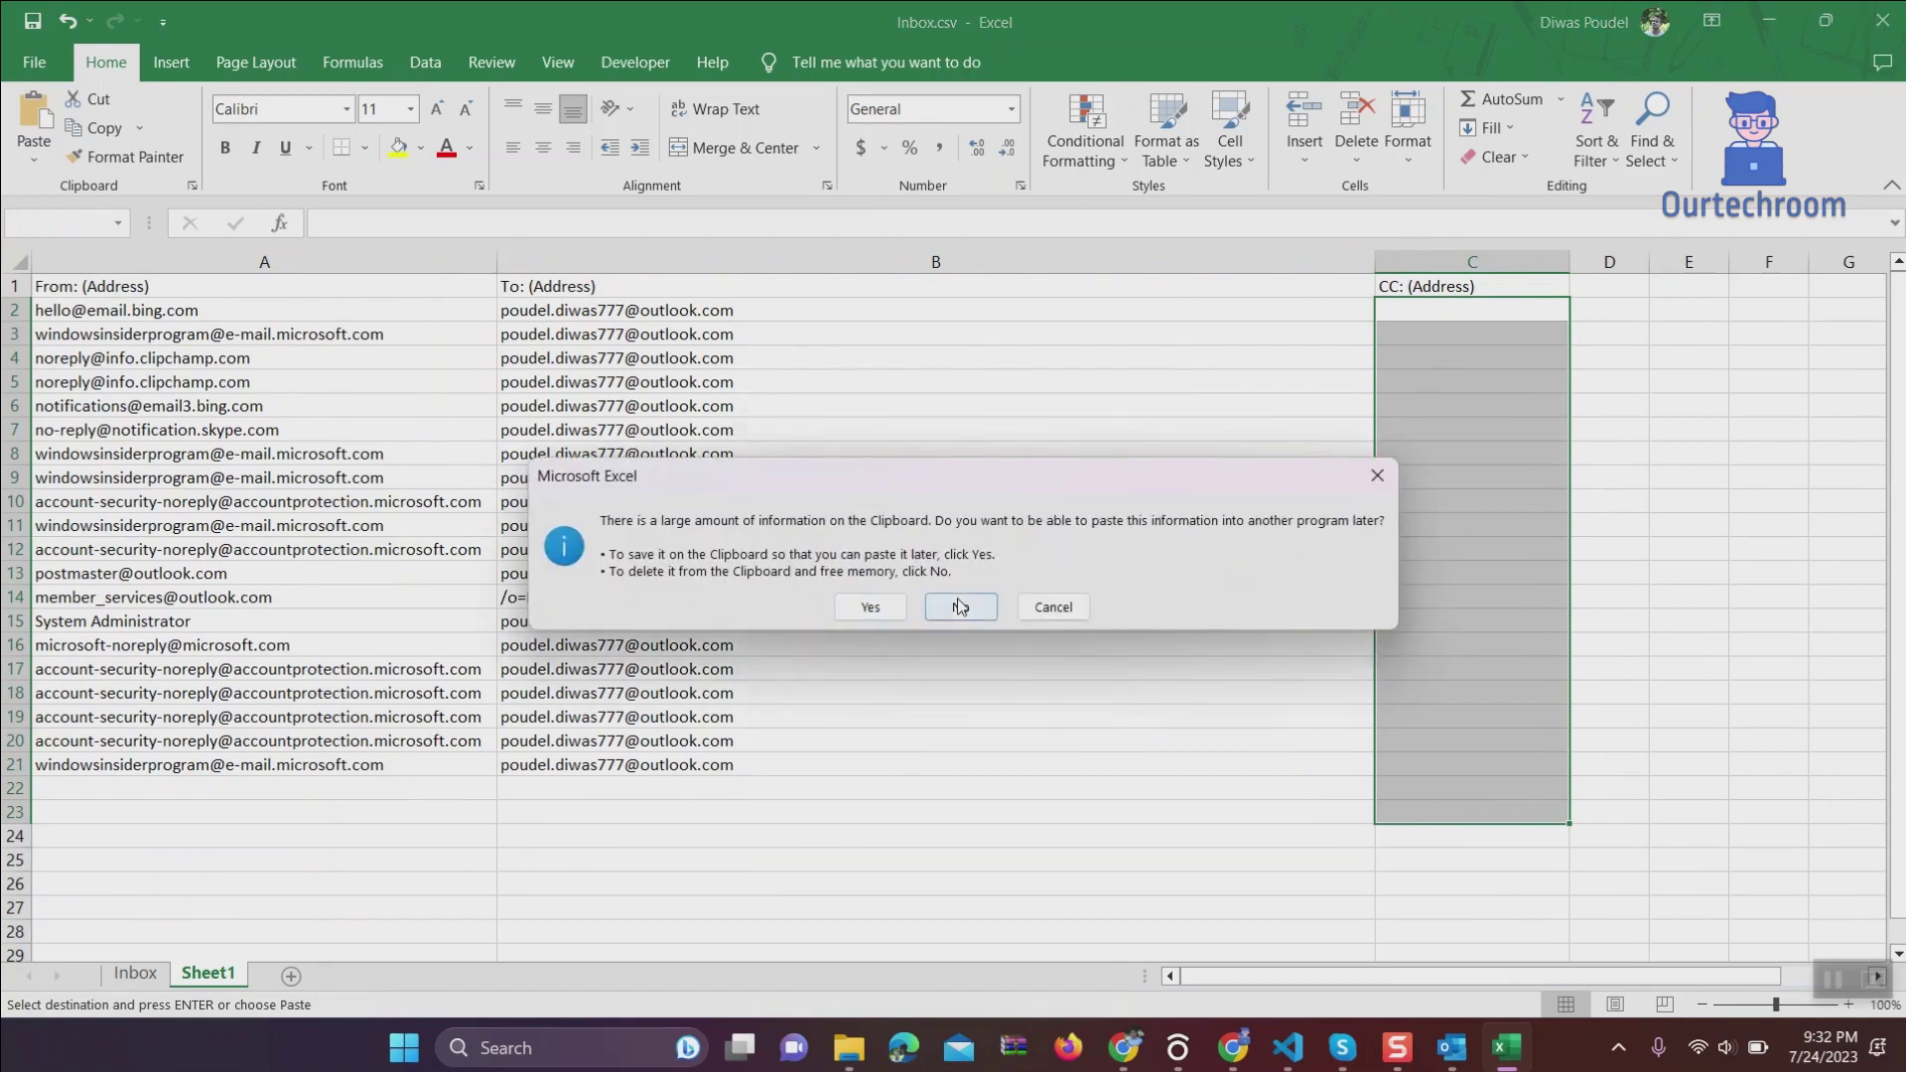
click(960, 606)
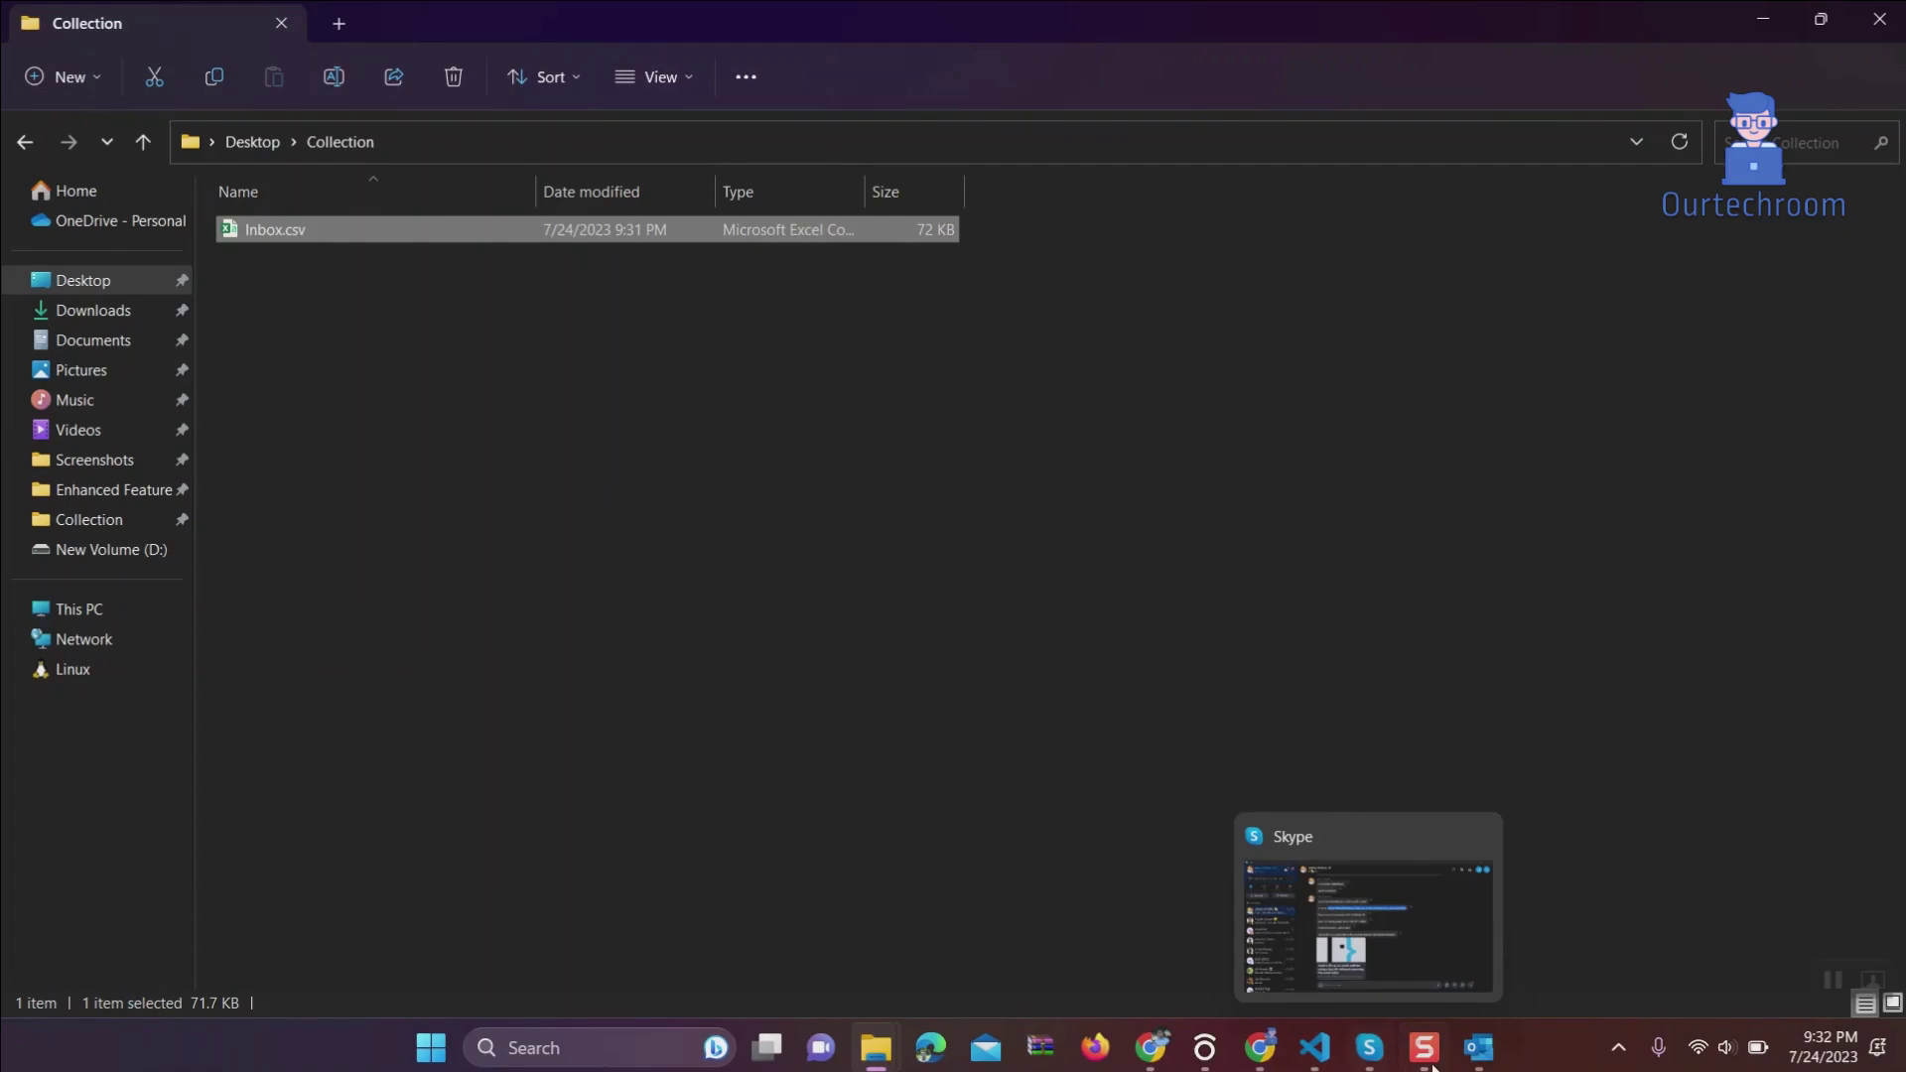
click(1479, 1047)
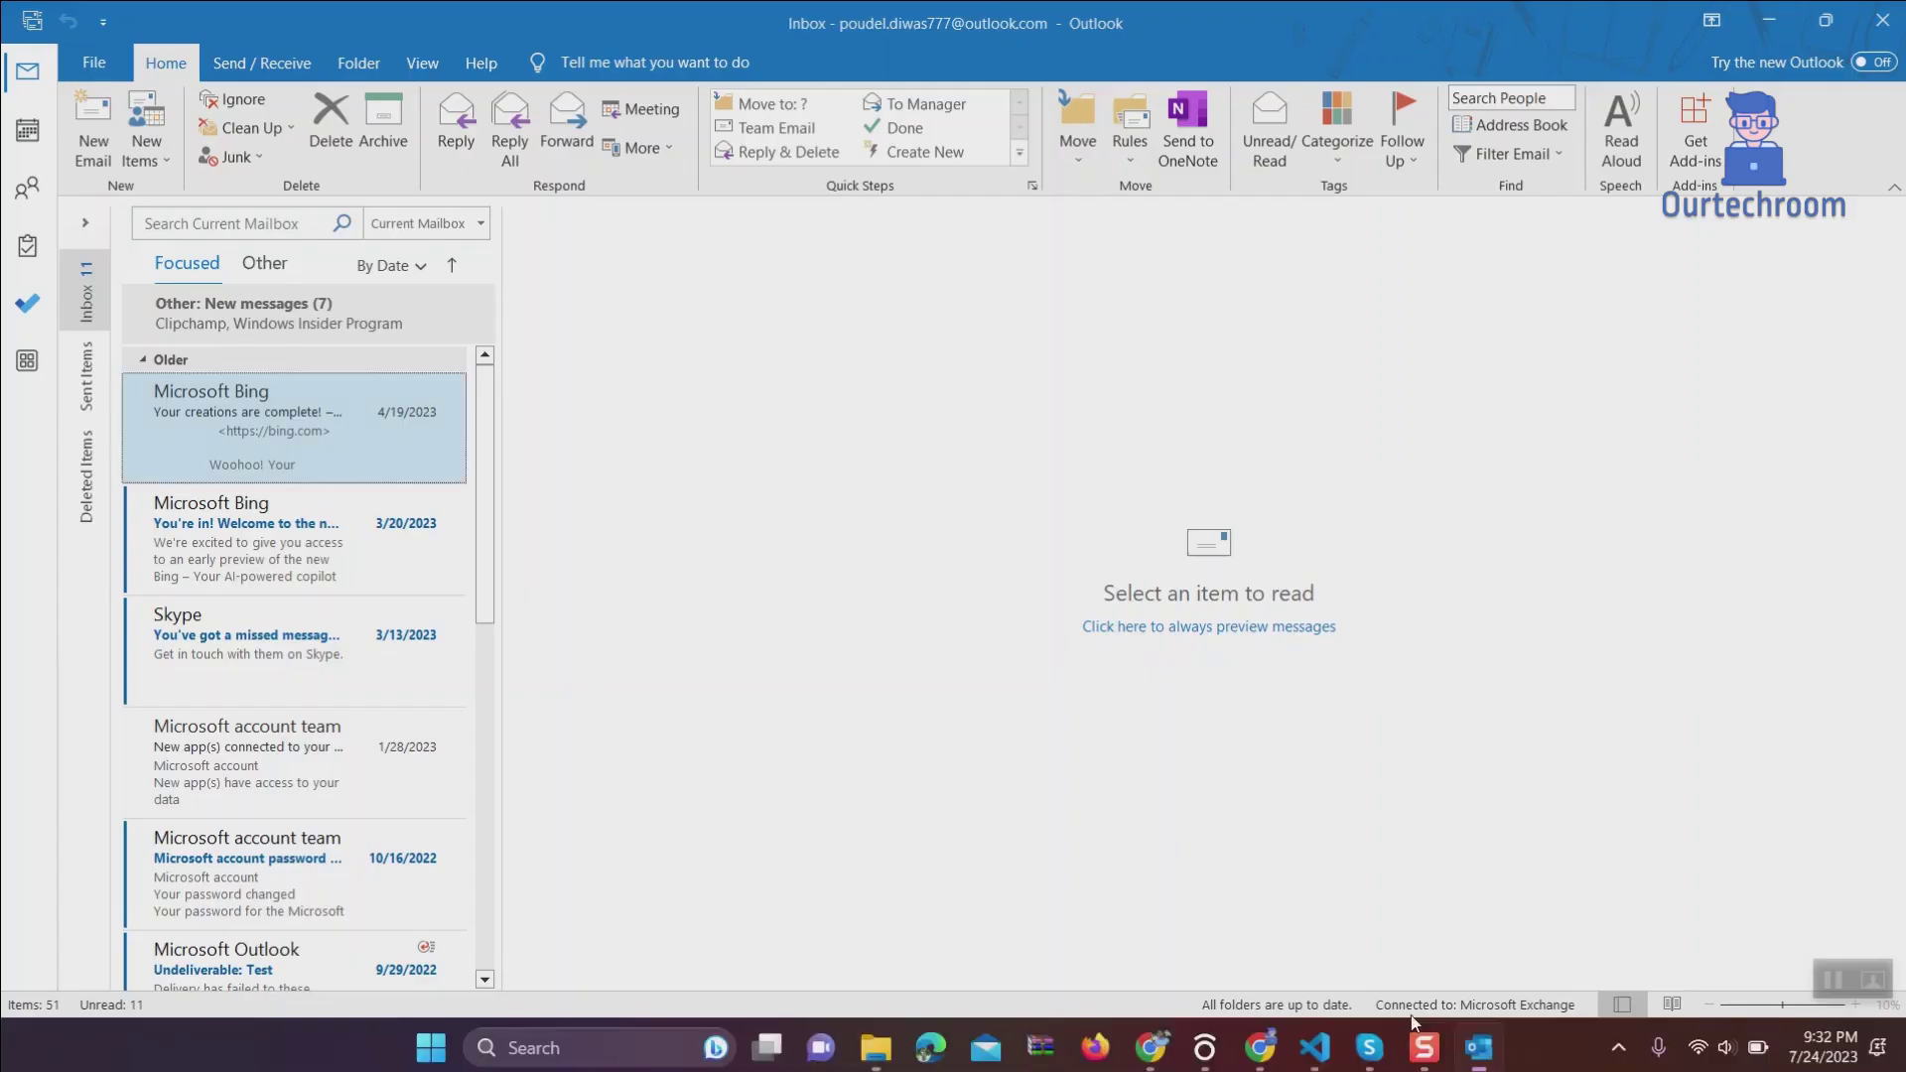
Rerun Import/Export to a Comma Separated Values file, choosing the Sent Items folder.
click(105, 62)
click(63, 197)
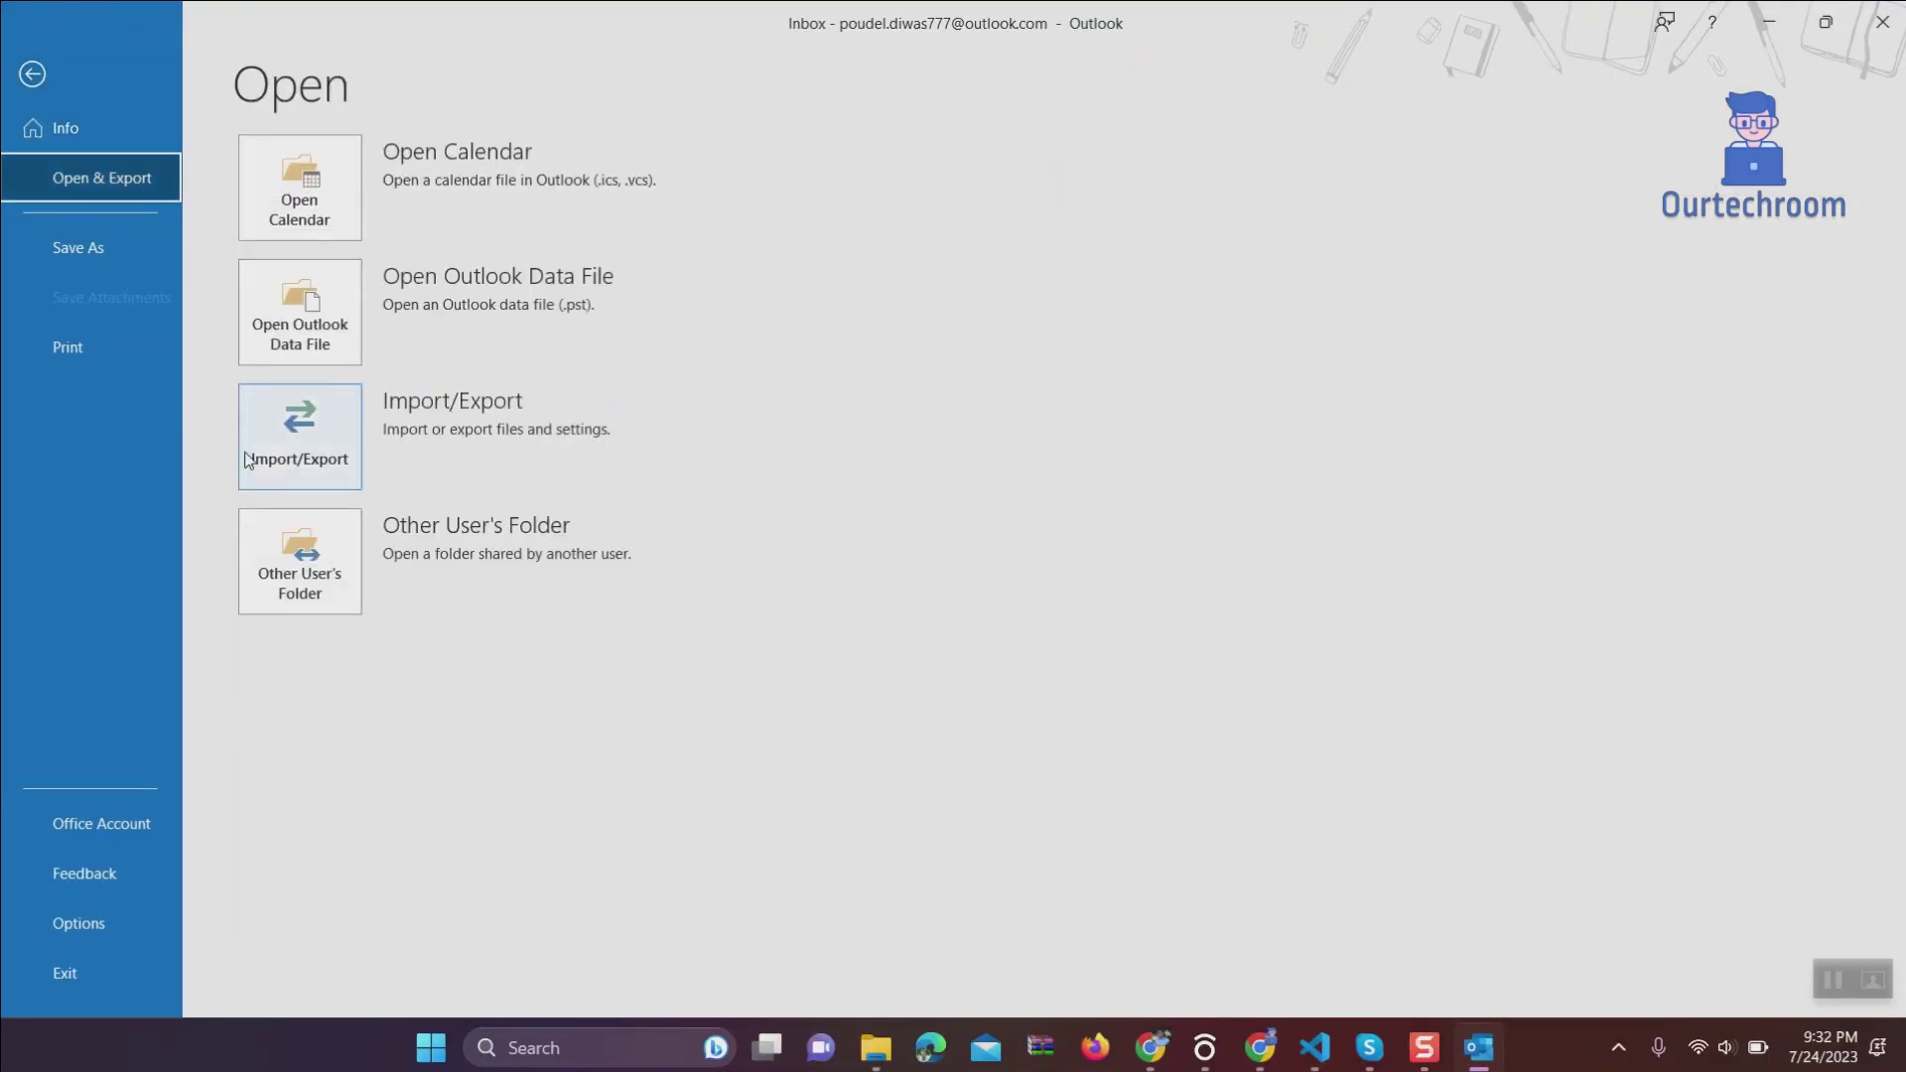
click(289, 453)
click(918, 406)
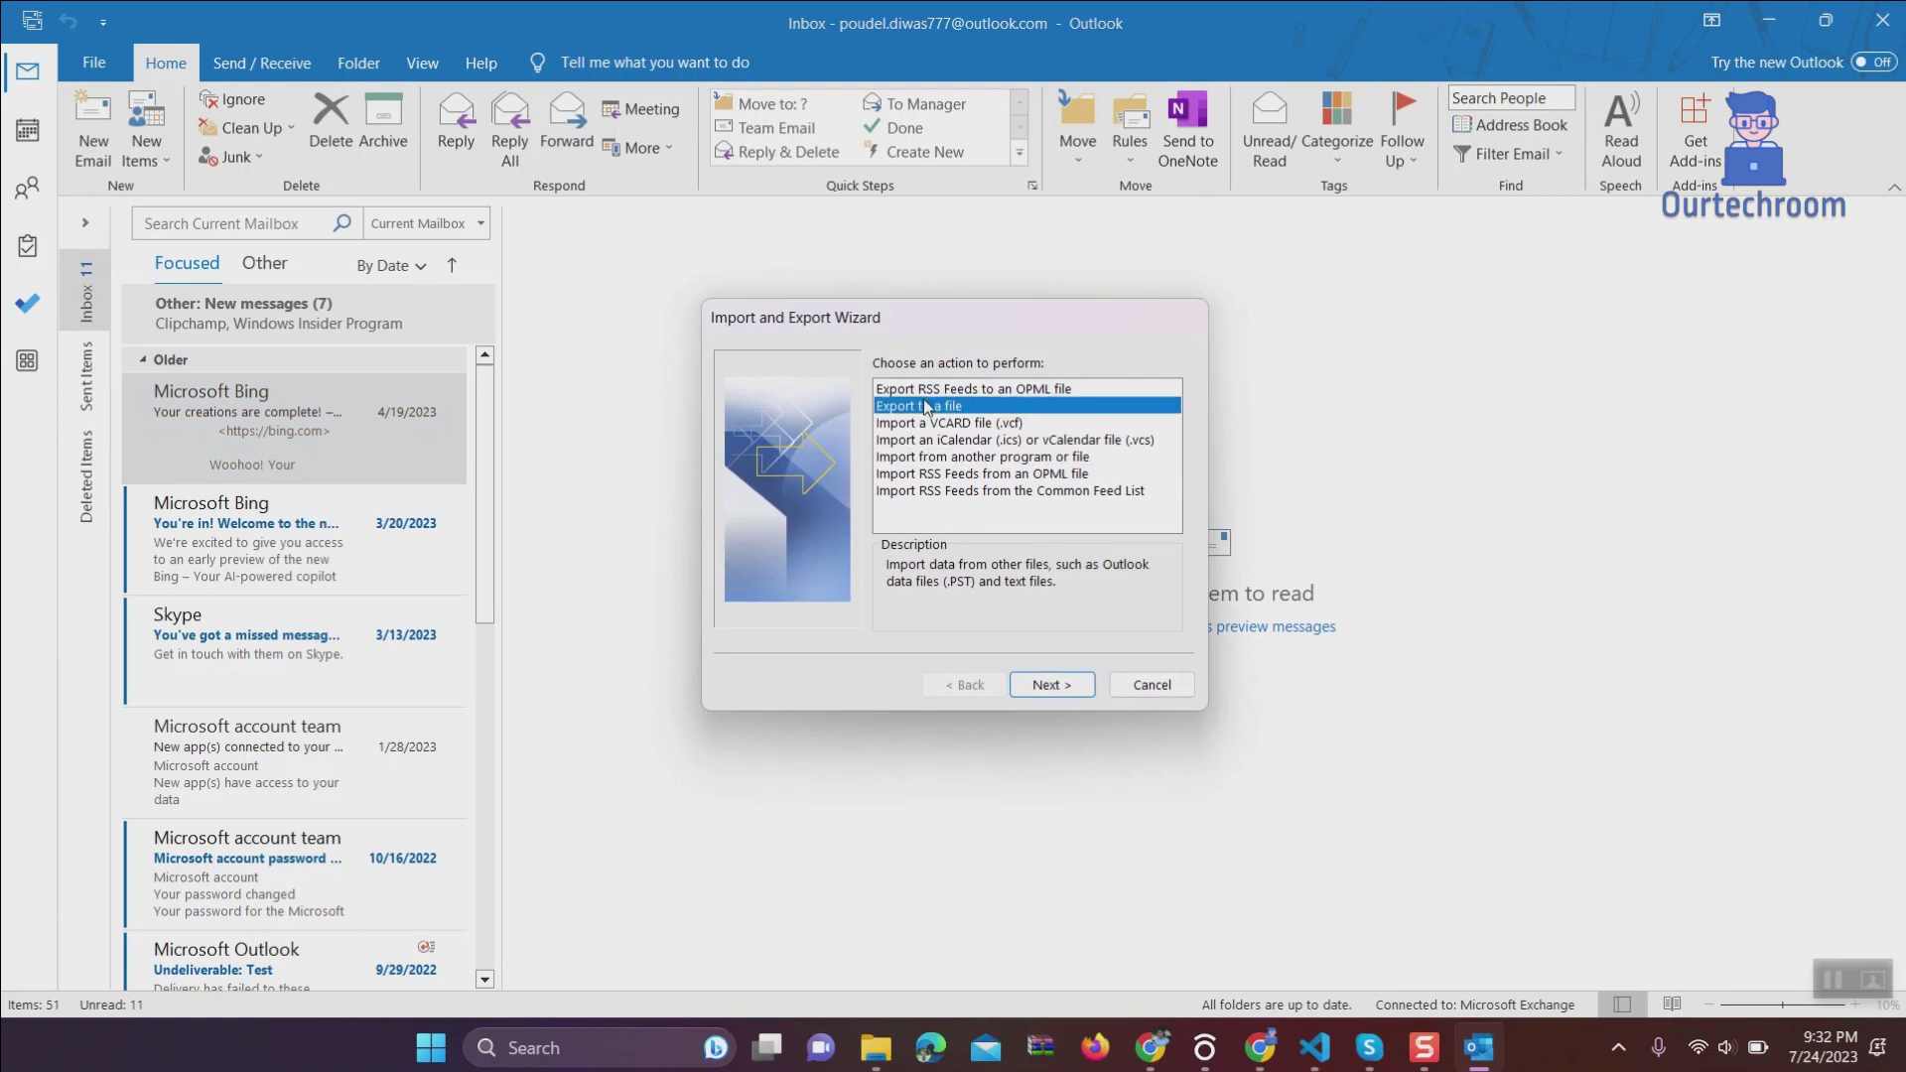
click(1058, 690)
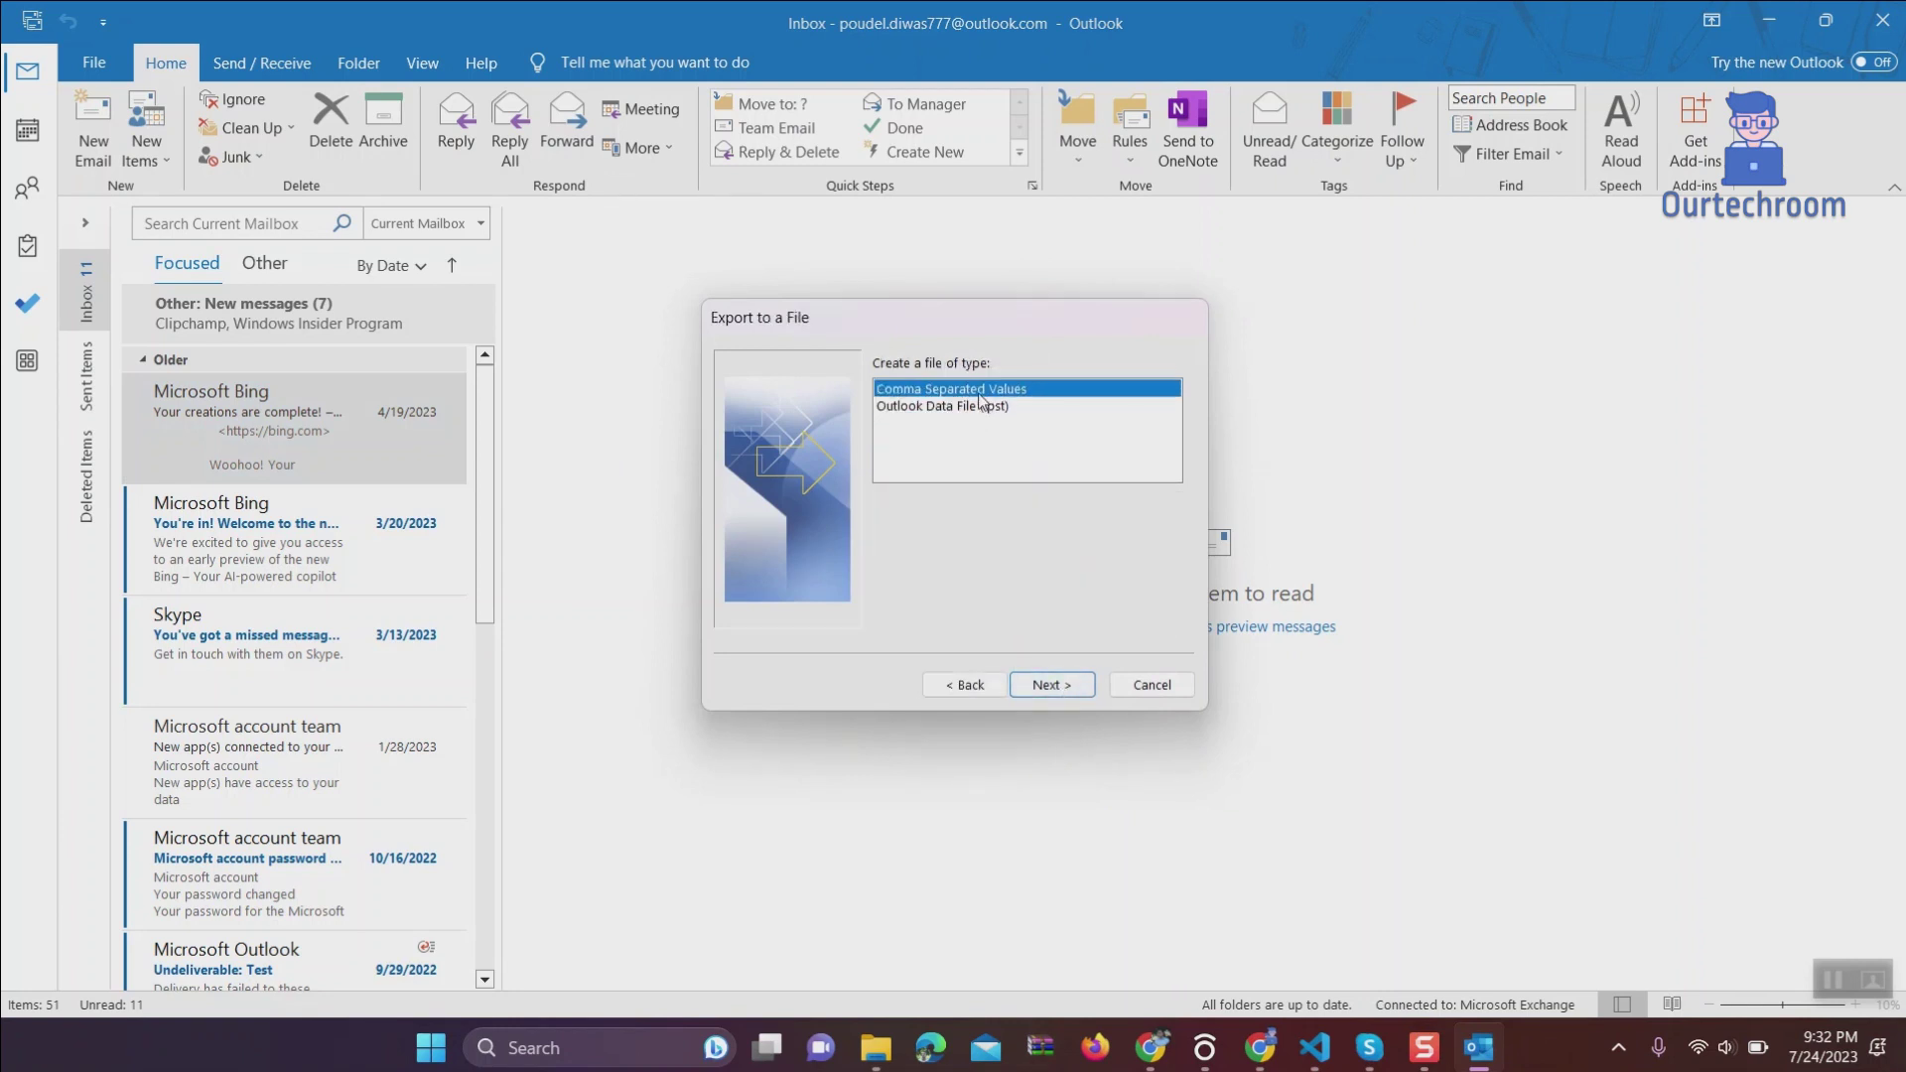
click(1049, 685)
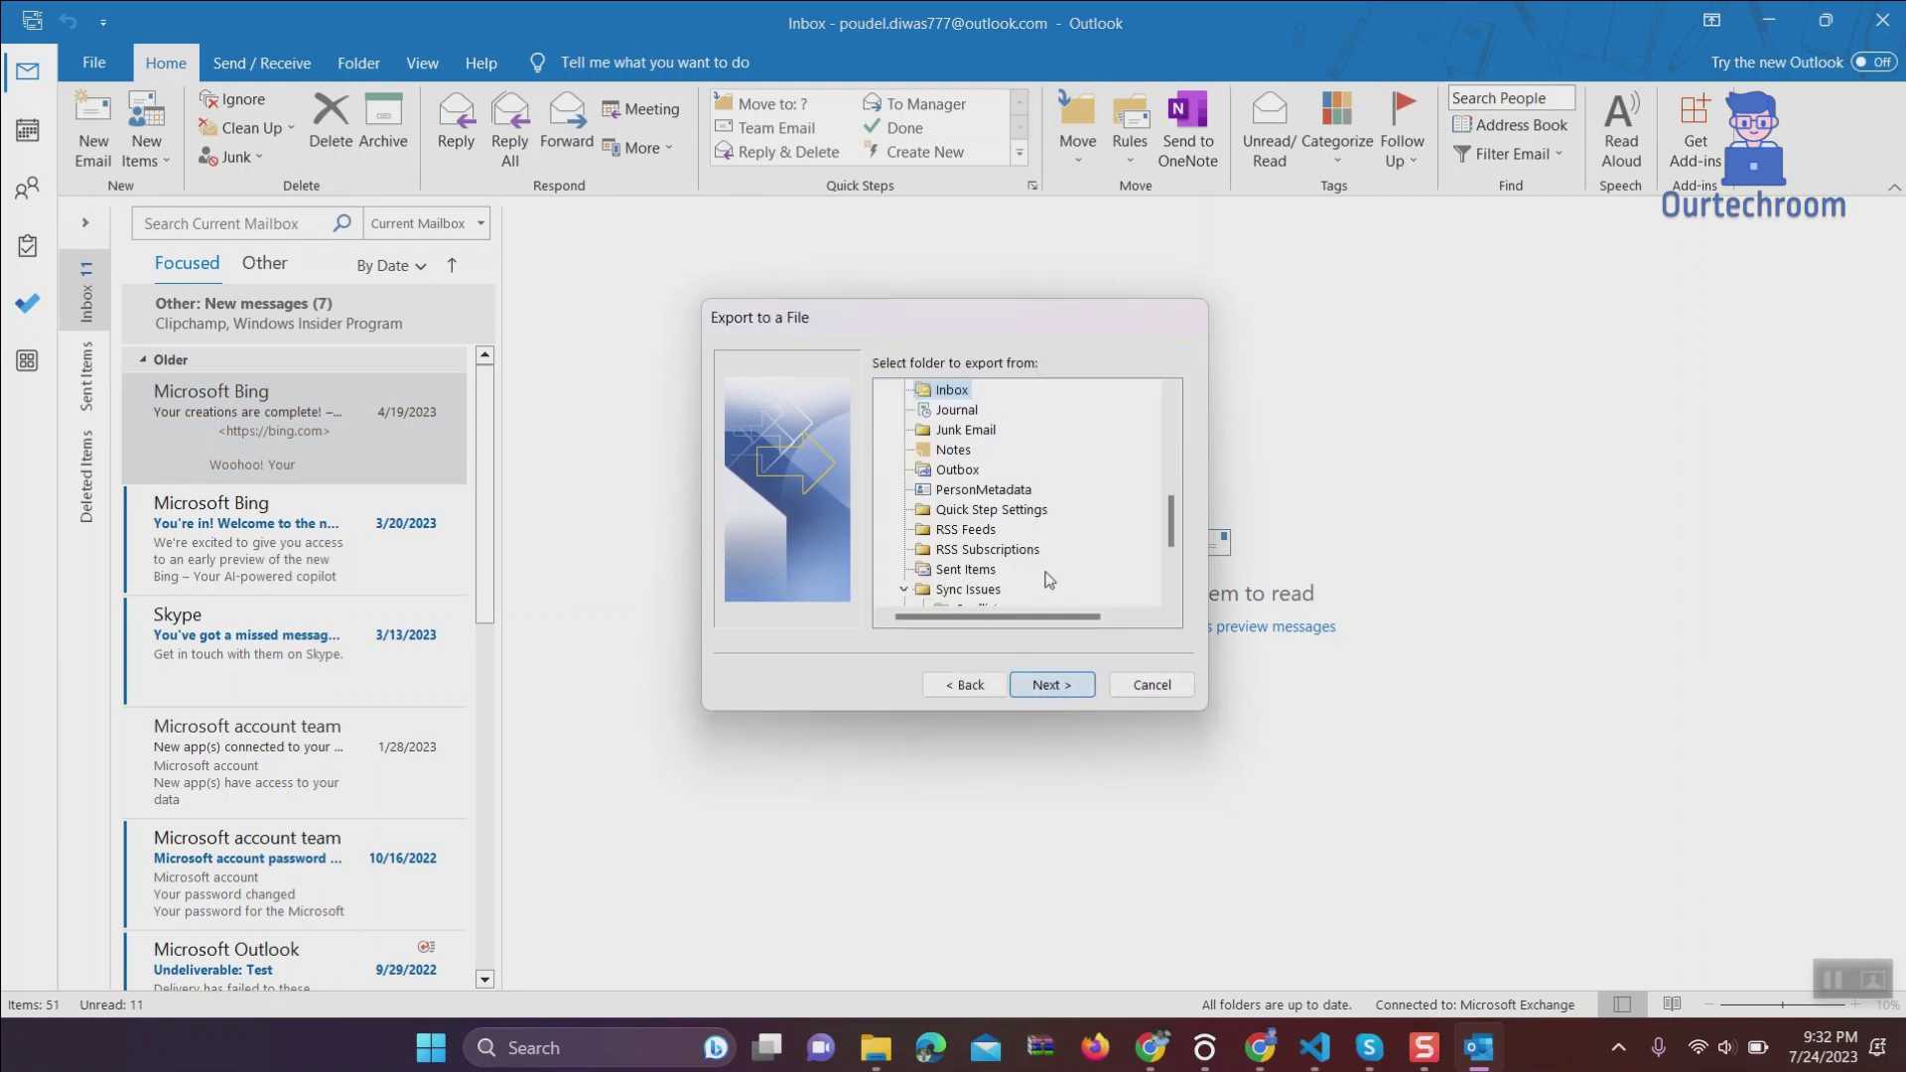
click(966, 569)
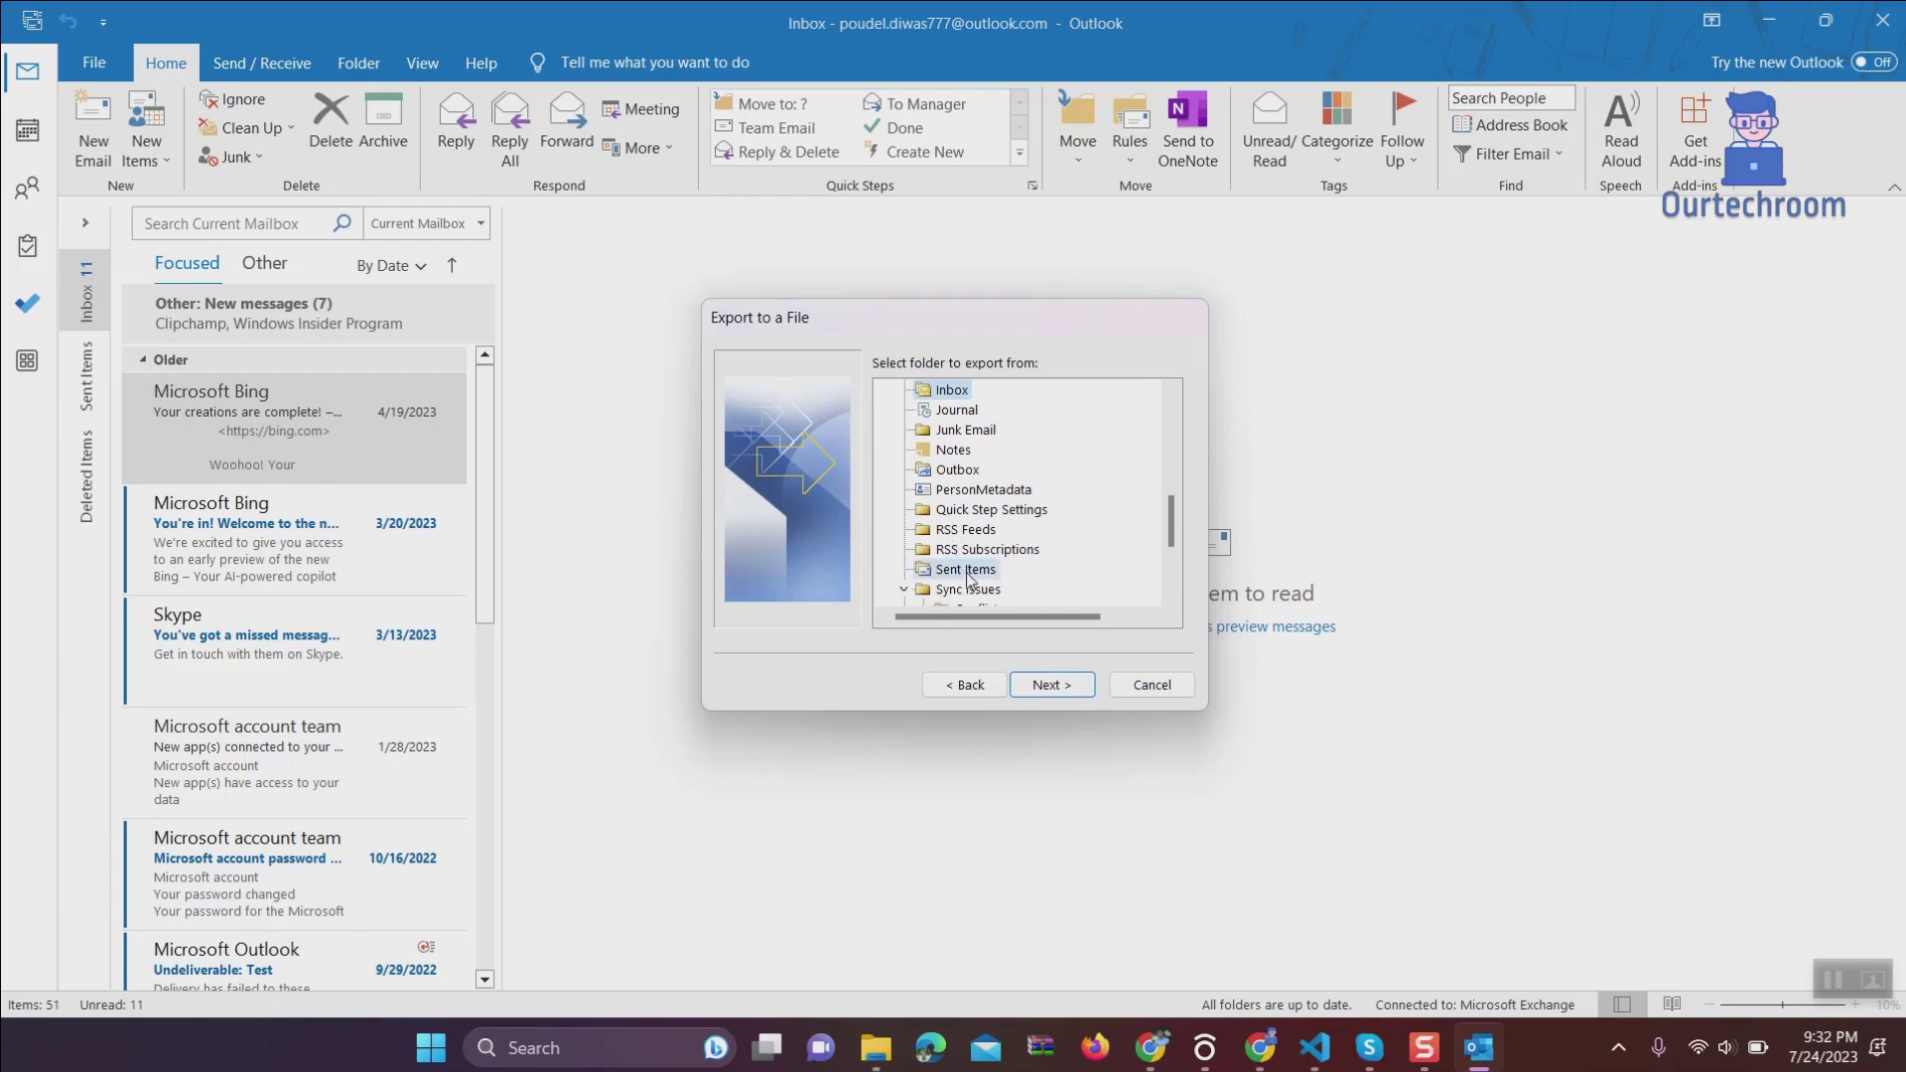
click(1049, 686)
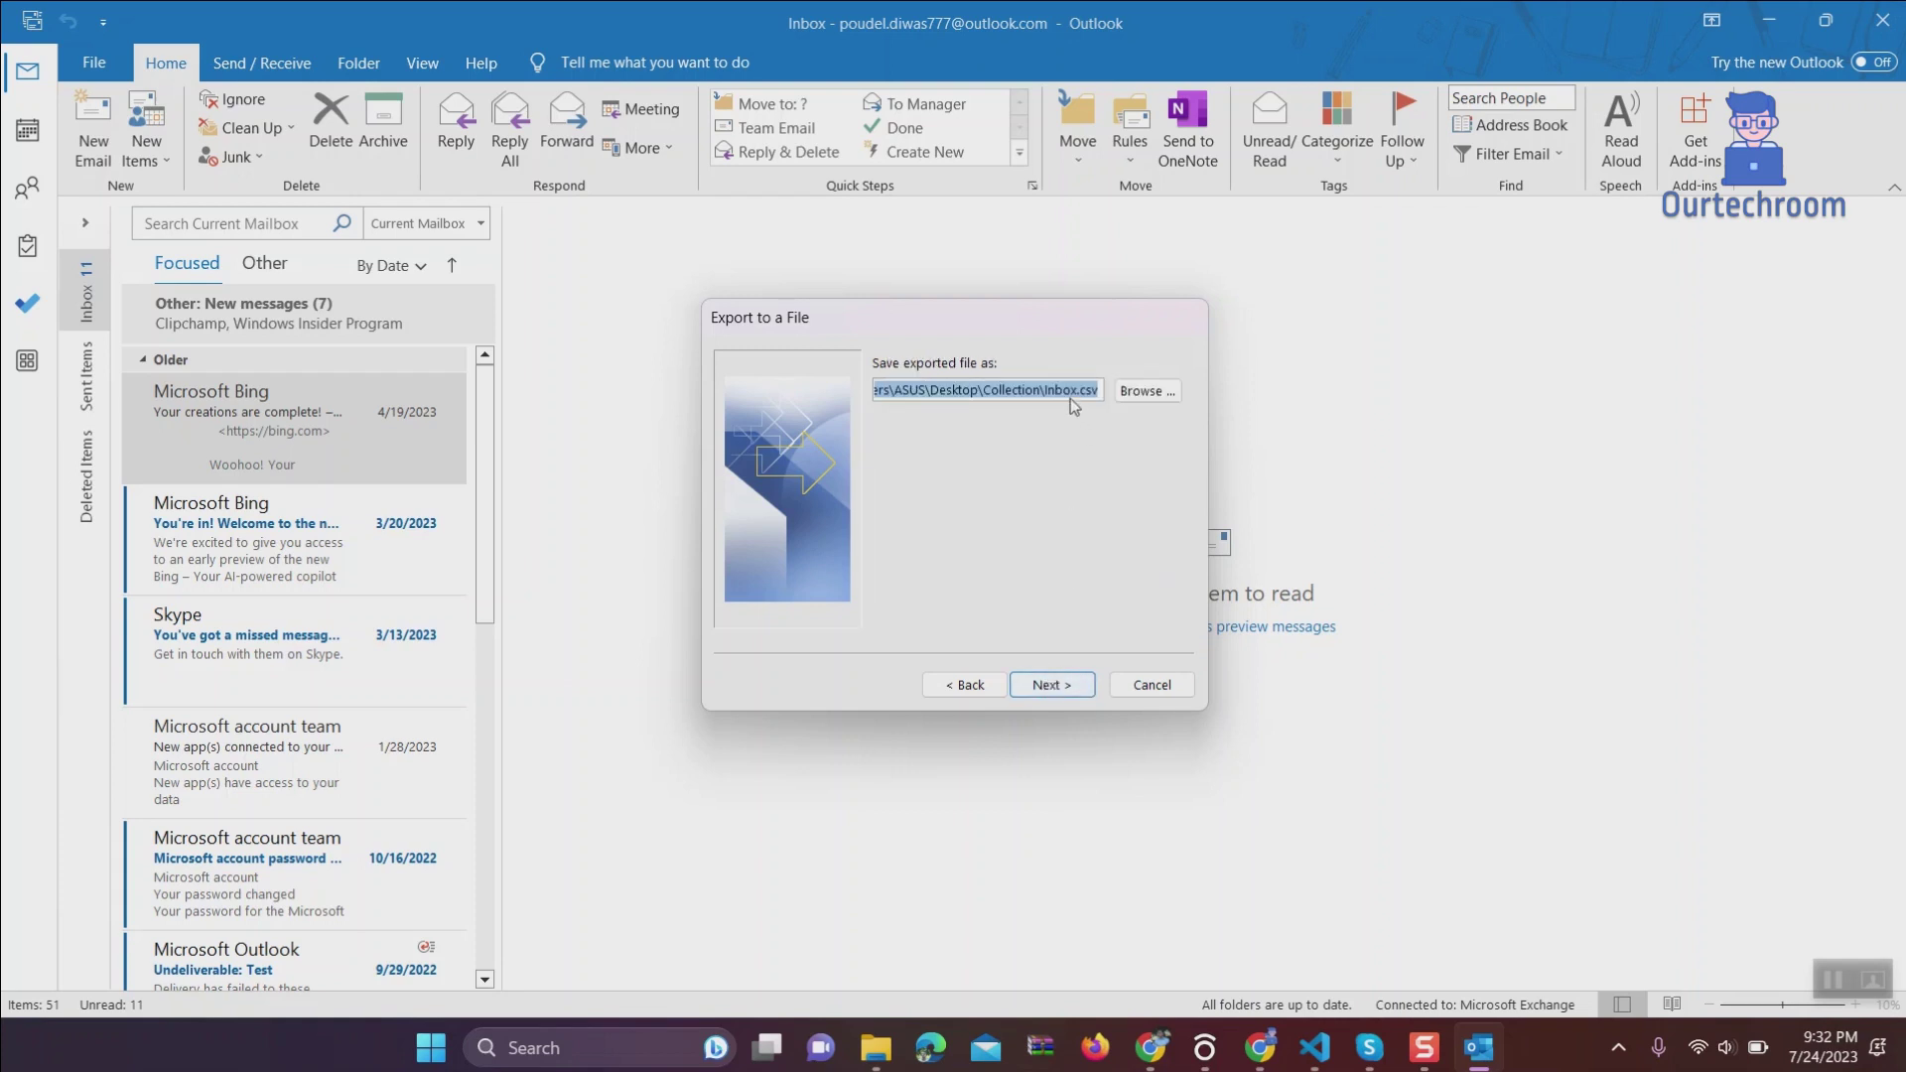
Name the export SendItem.csv in the Collection folder and run it to completion.
click(1128, 394)
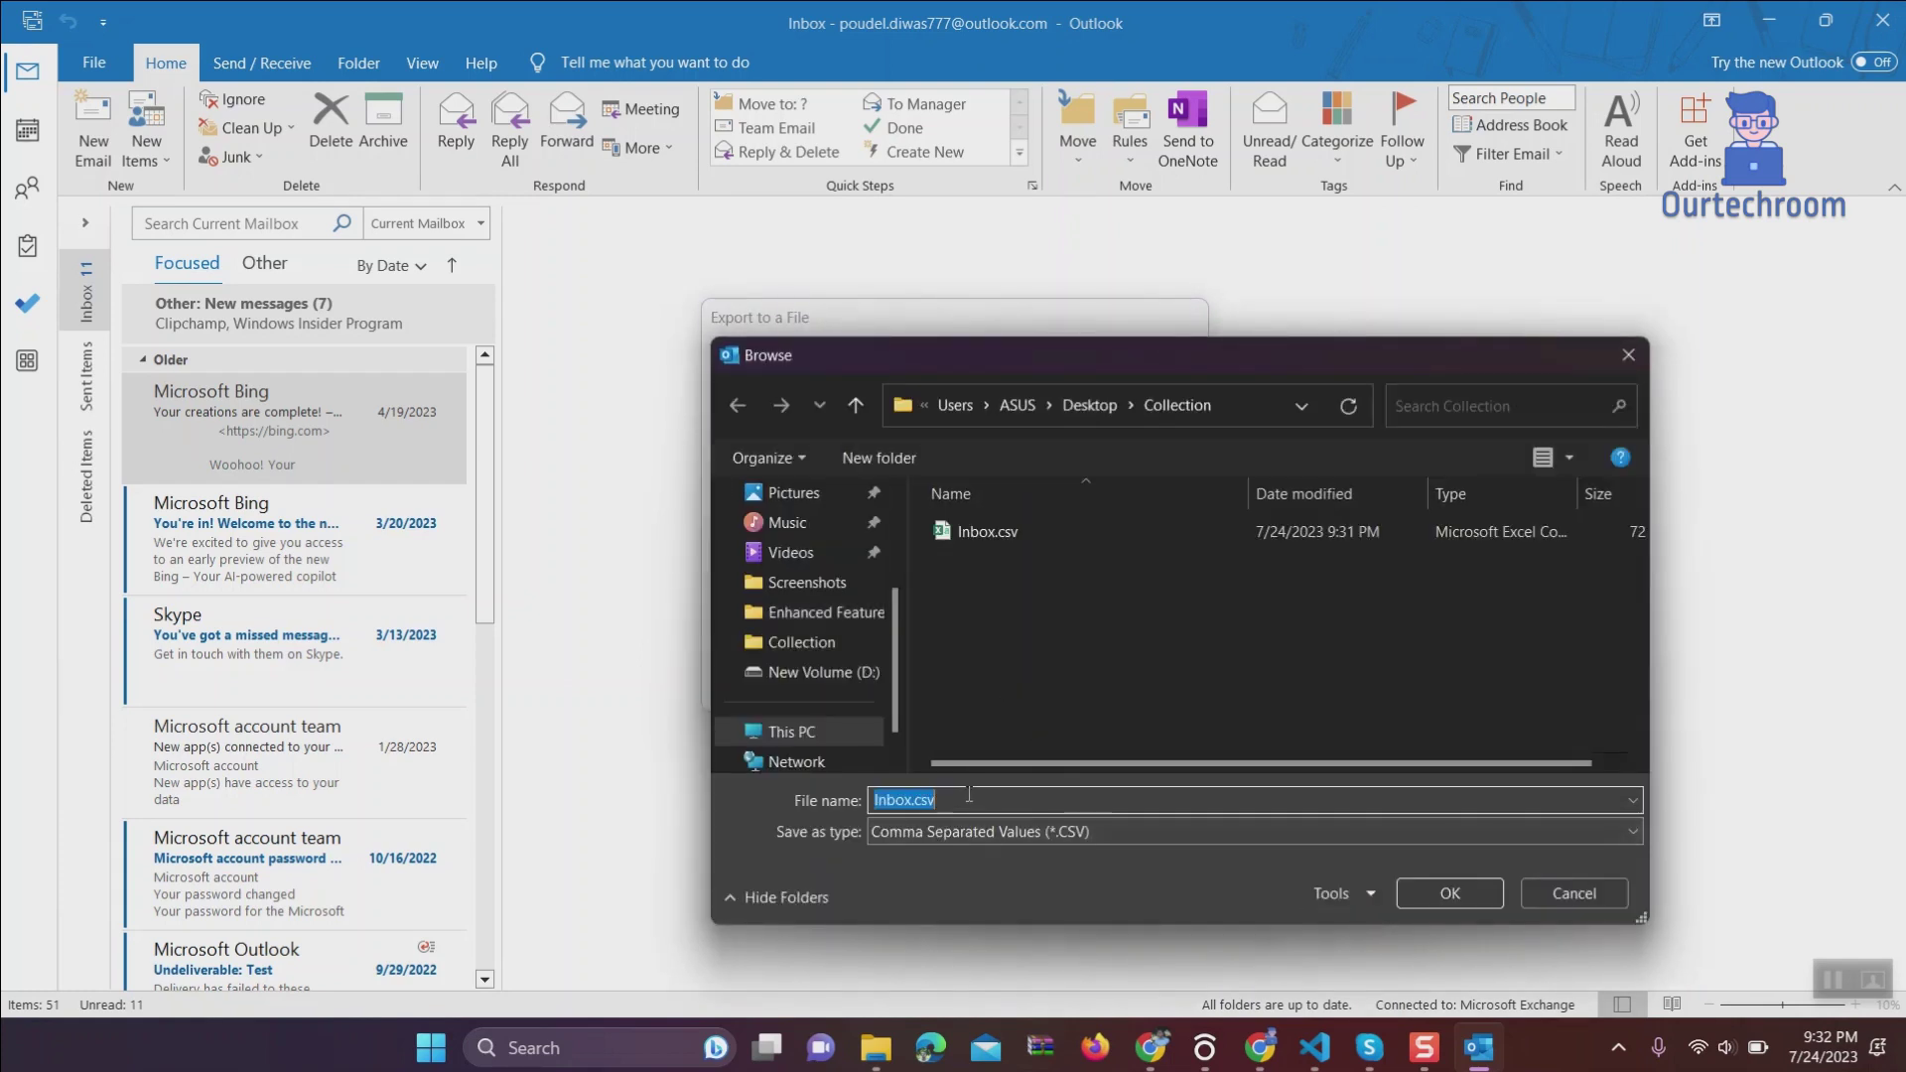
text(SendItem.csv)
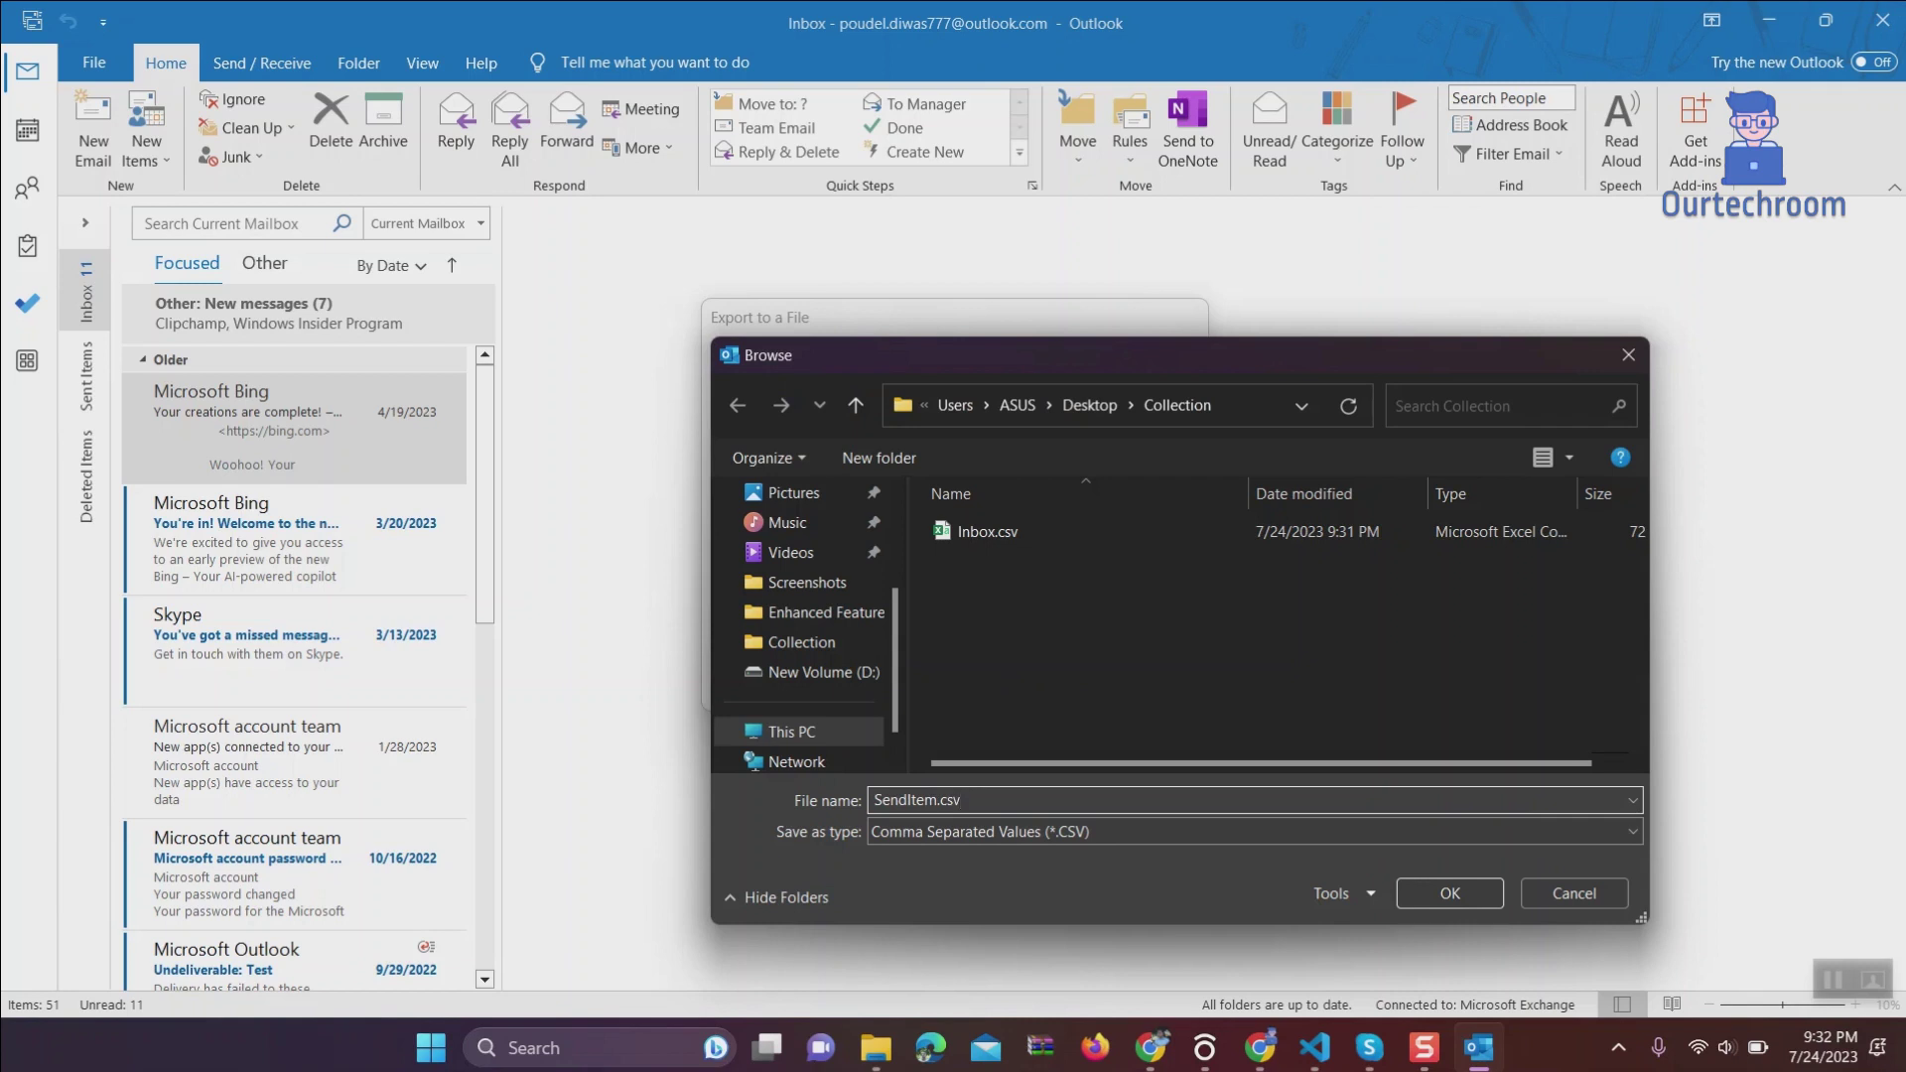
click(1449, 892)
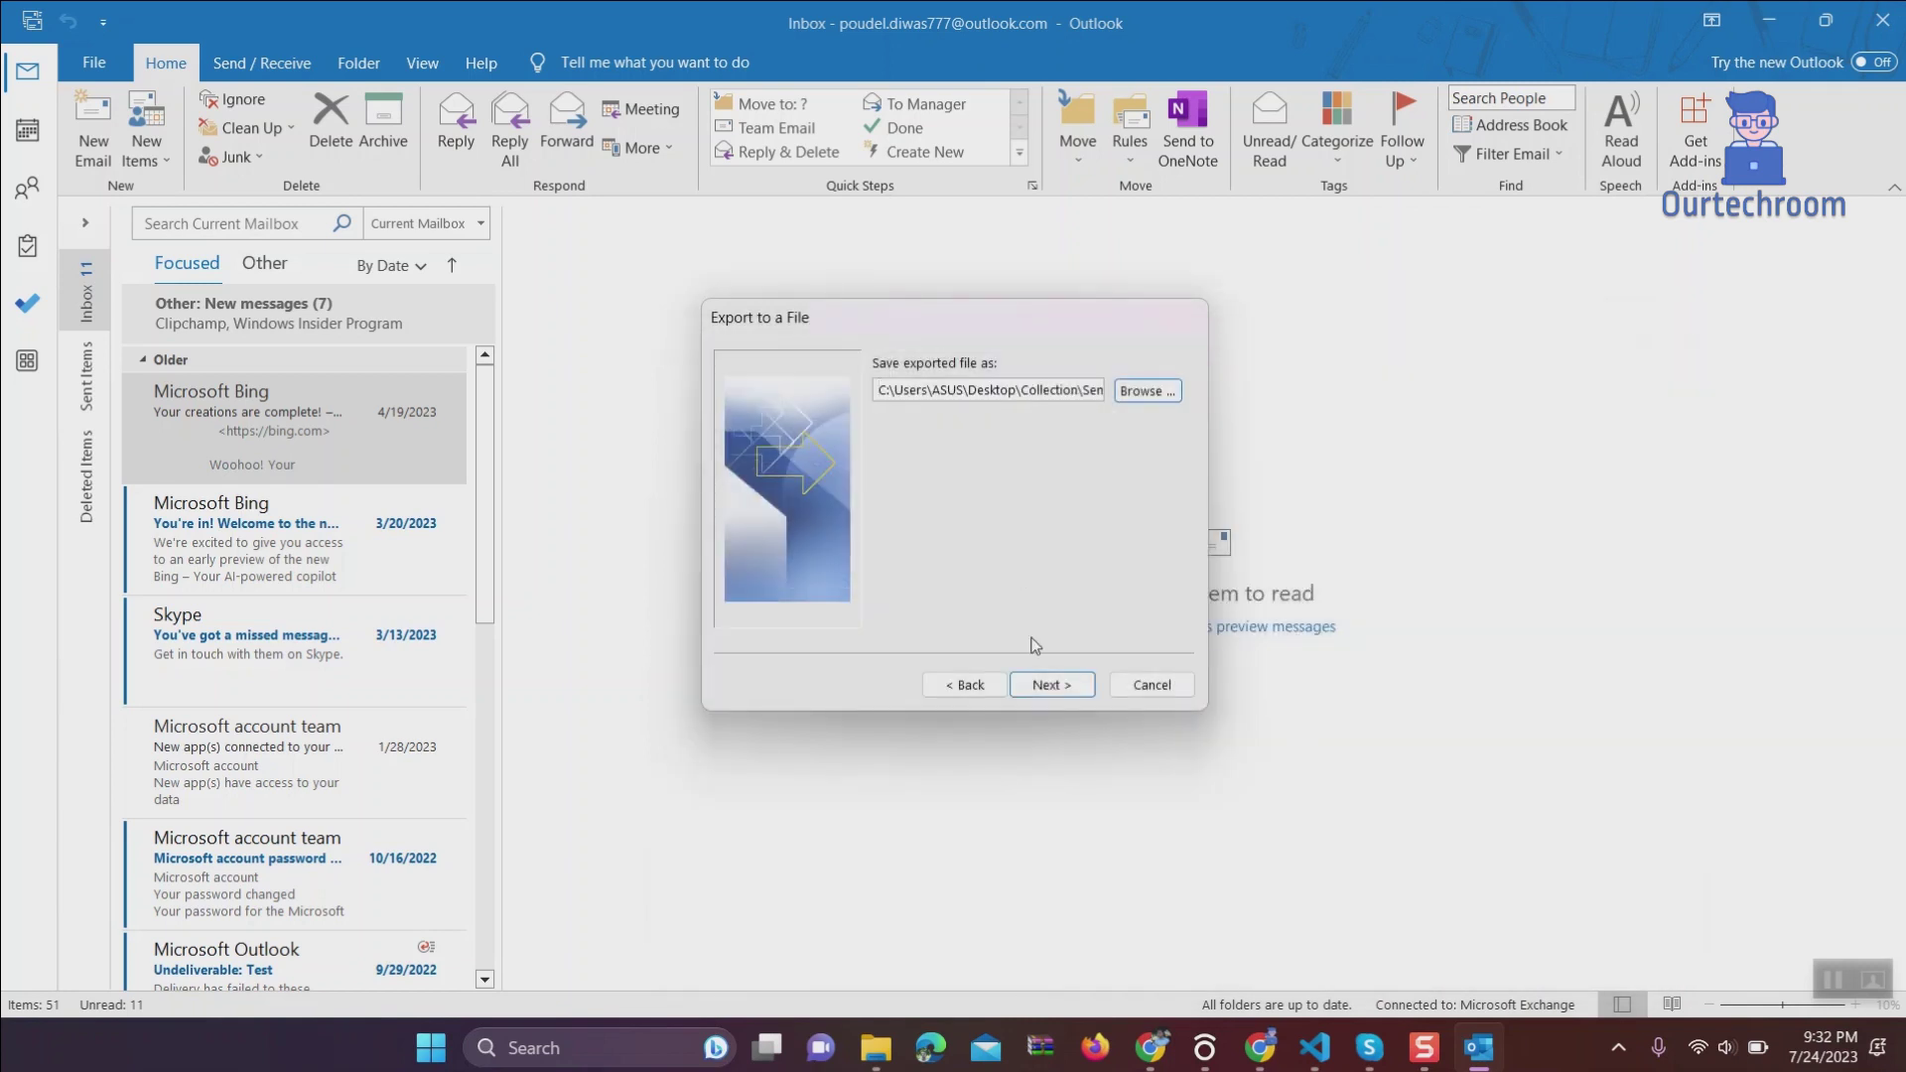
click(1048, 680)
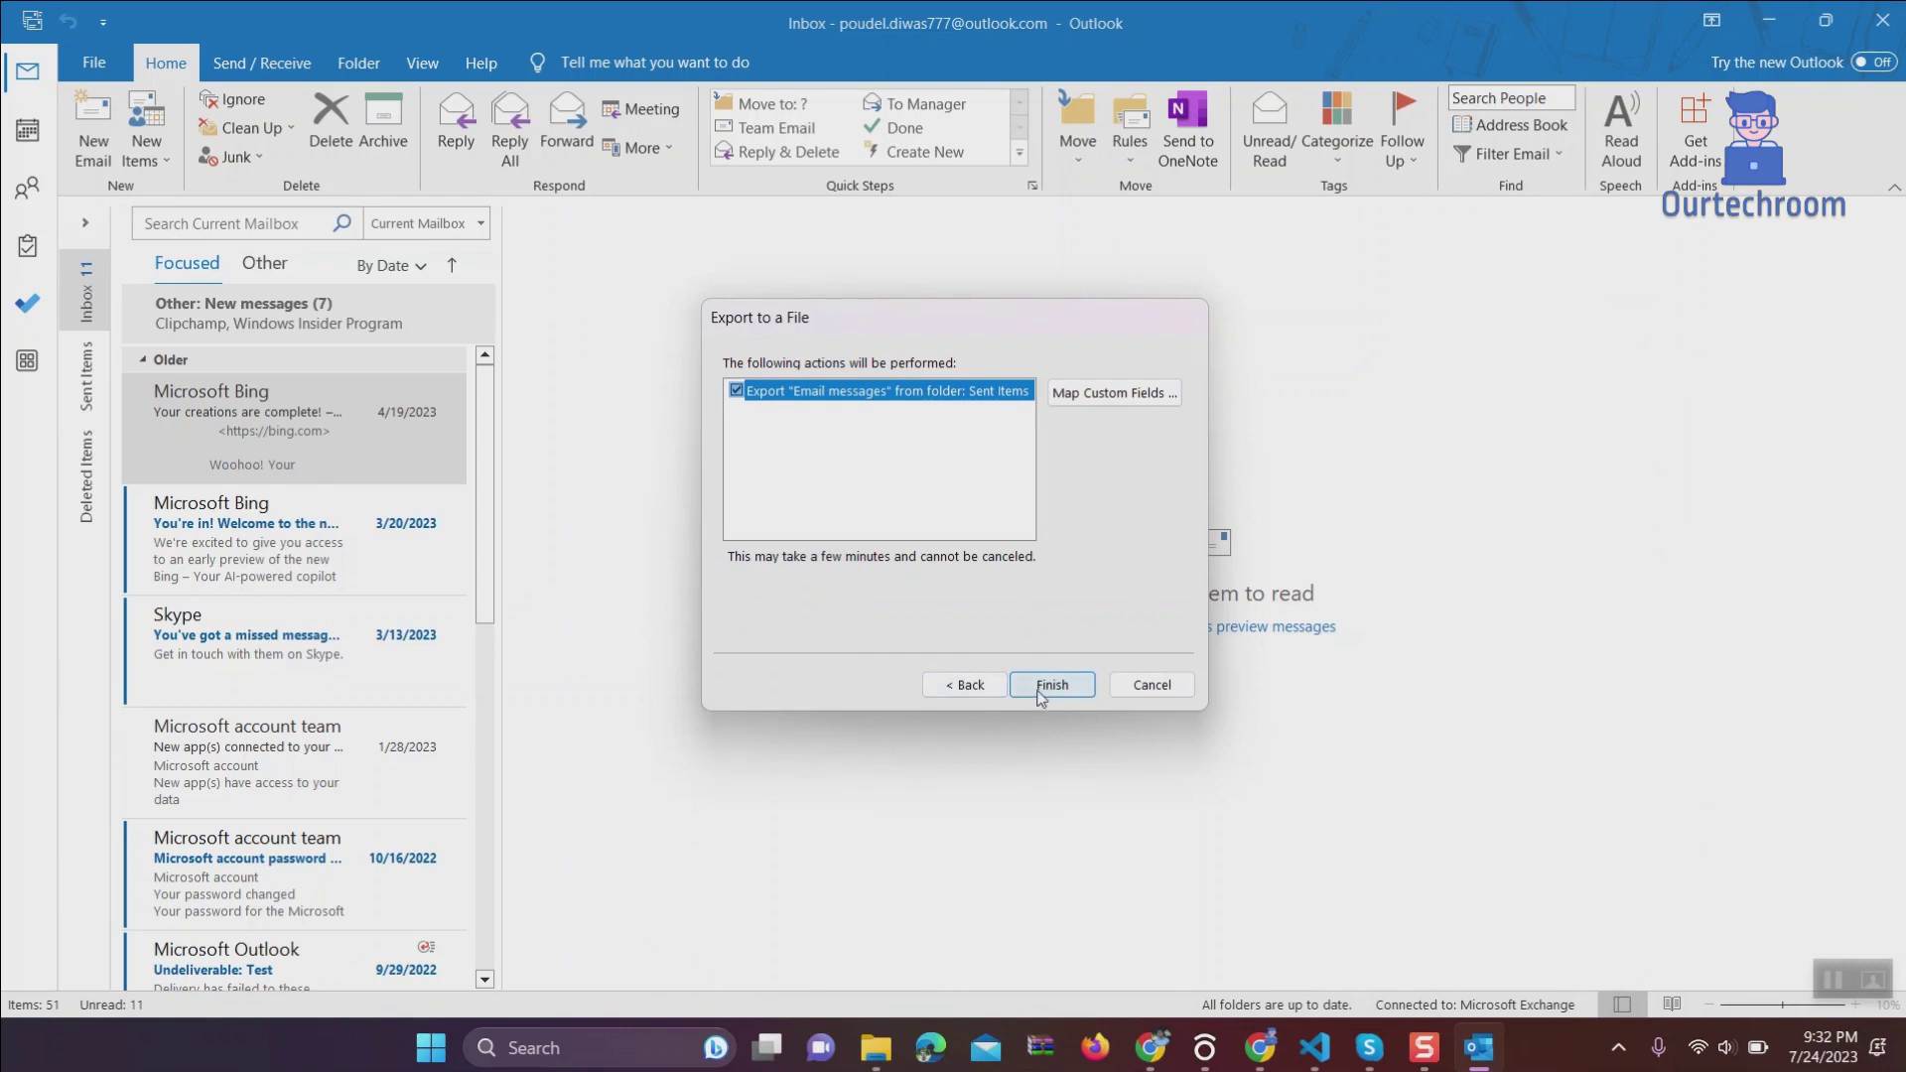
click(1040, 695)
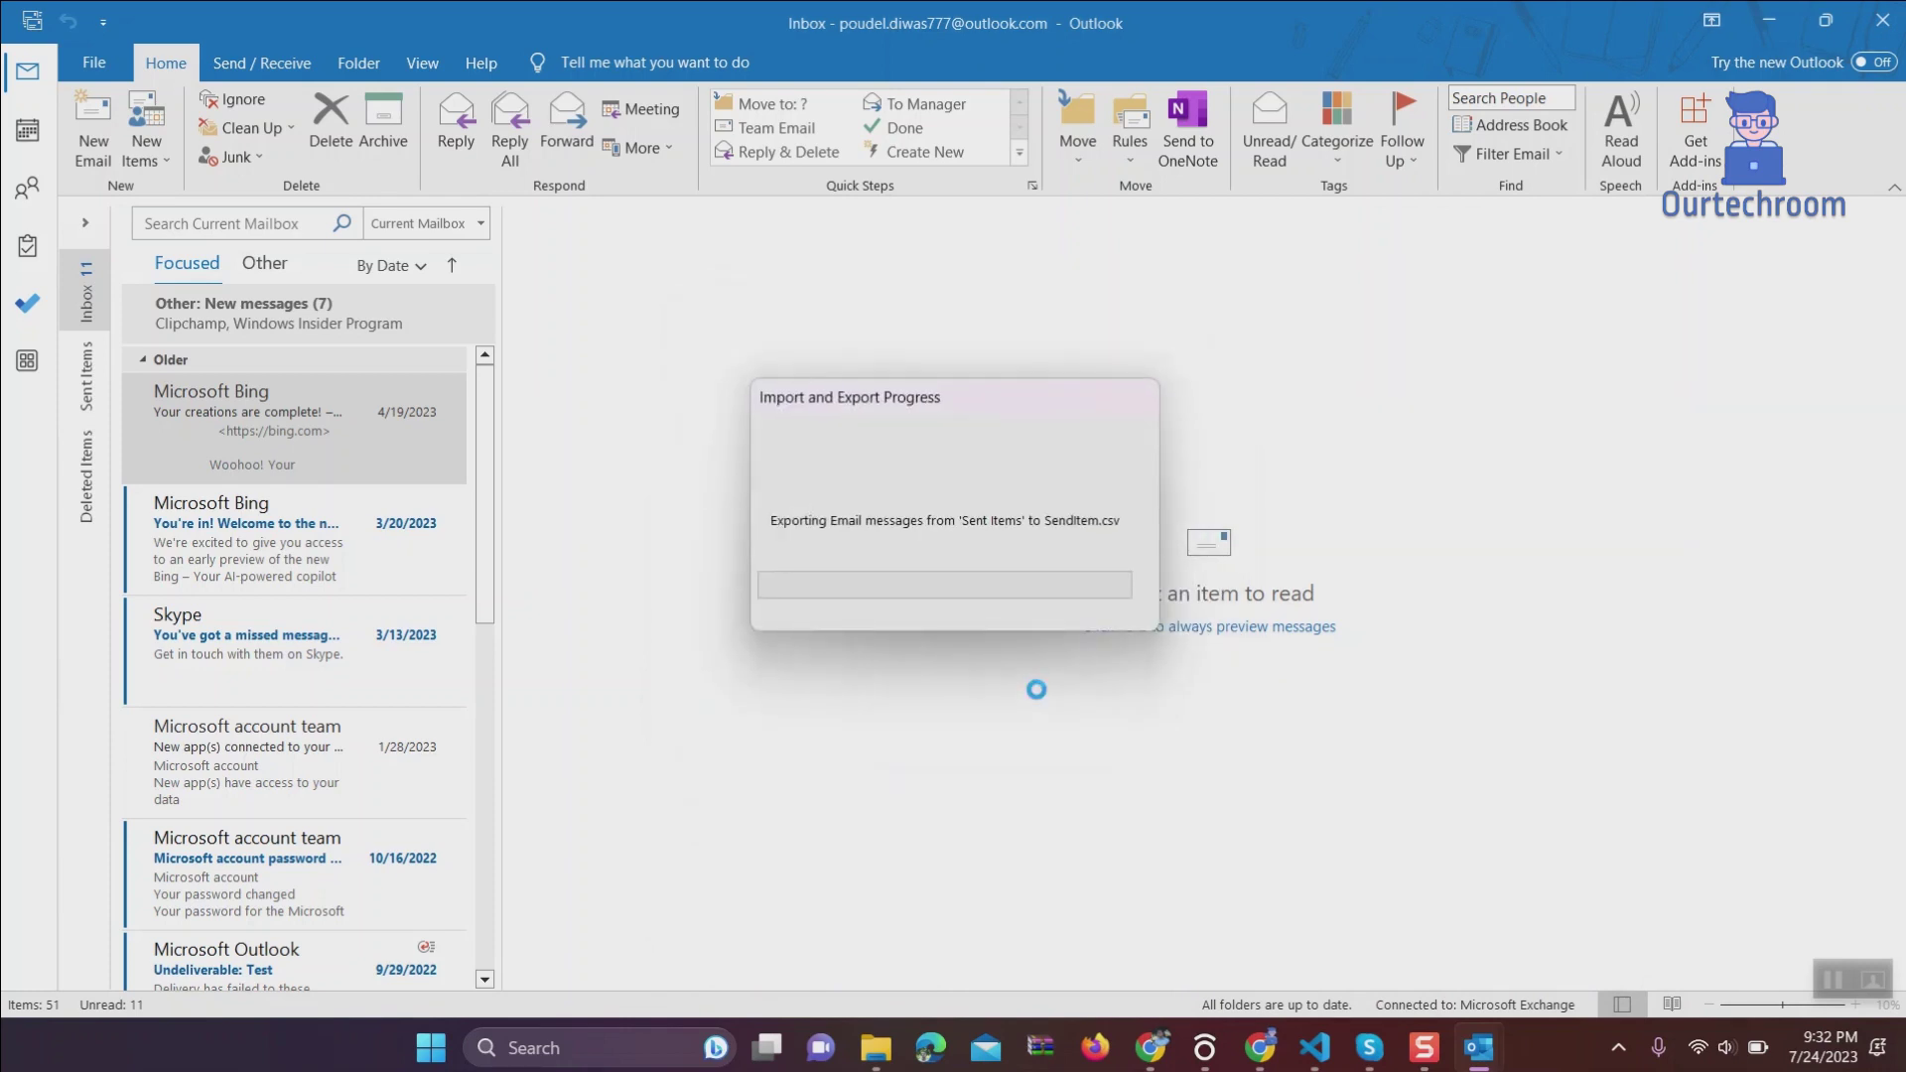
Open SendItem.csv from the Collection folder in File Explorer.
mouse_move(882, 1052)
click(784, 883)
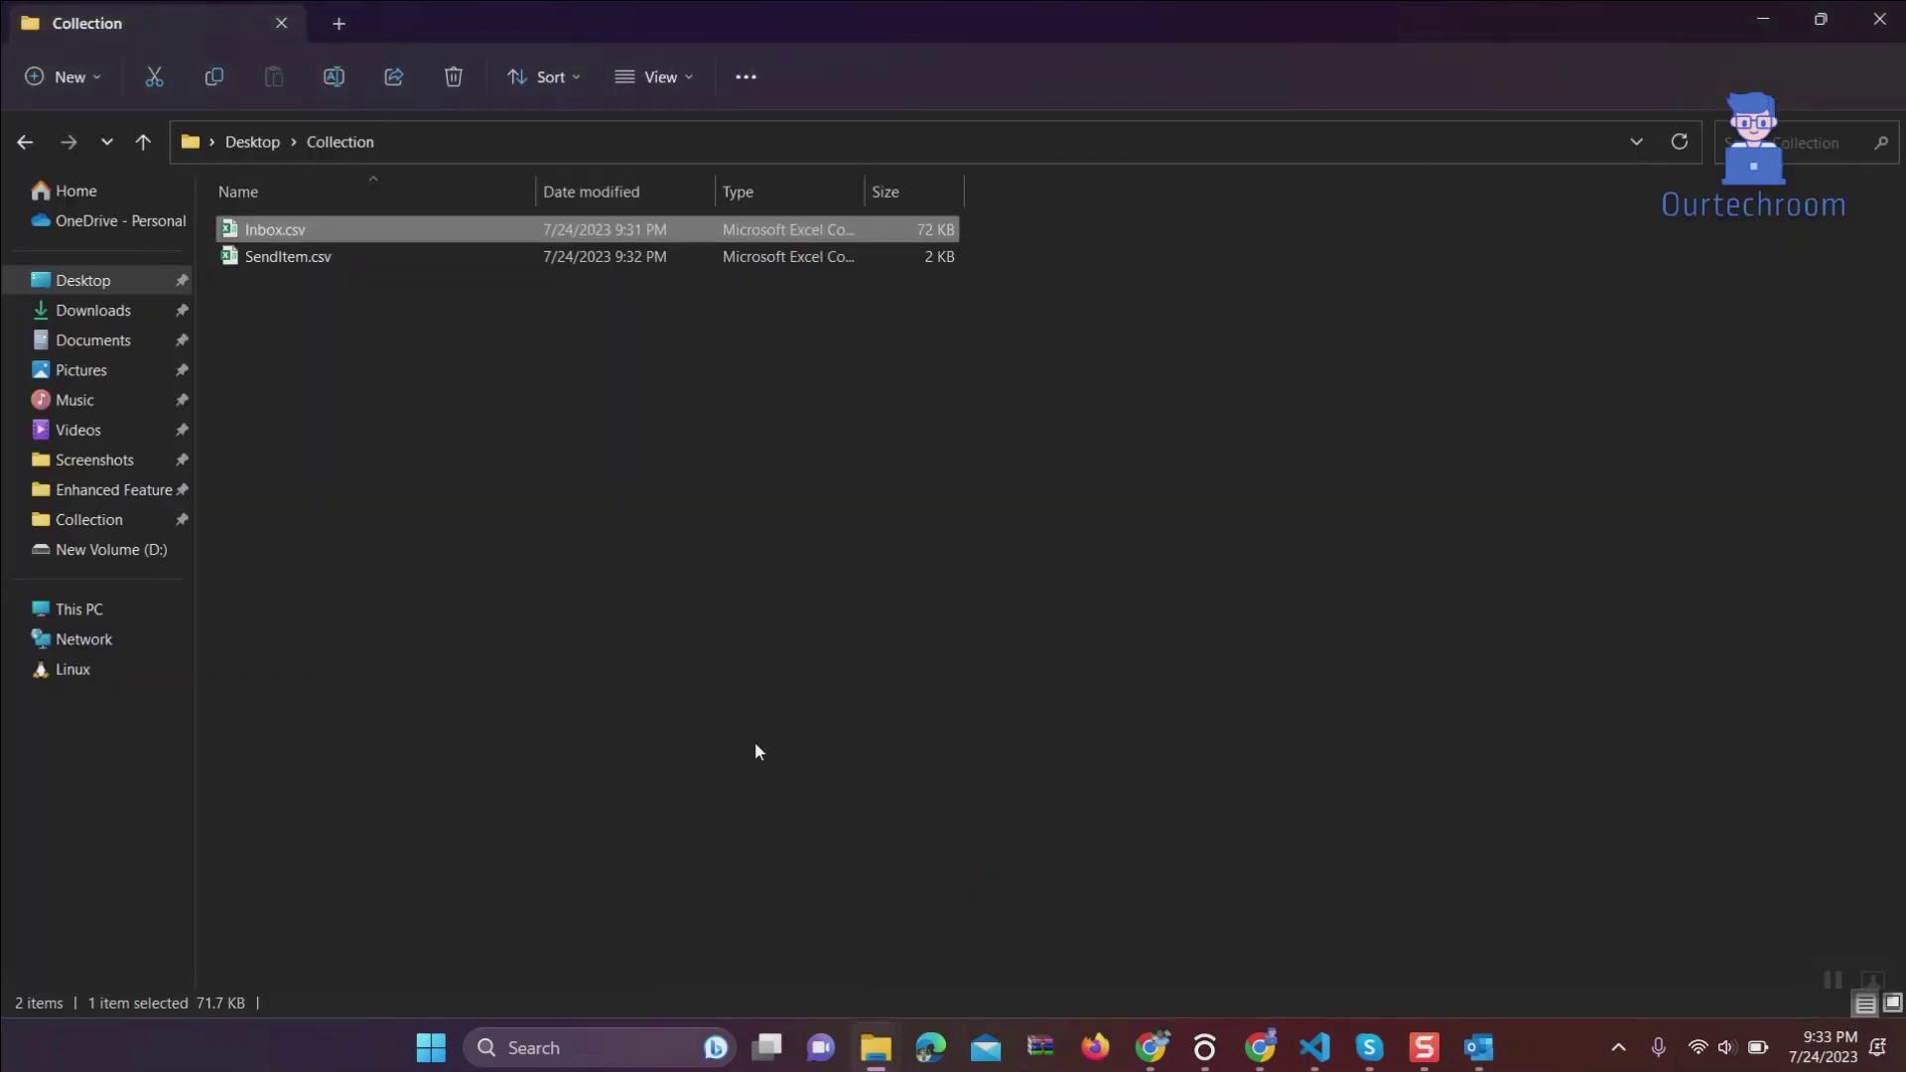
click(426, 266)
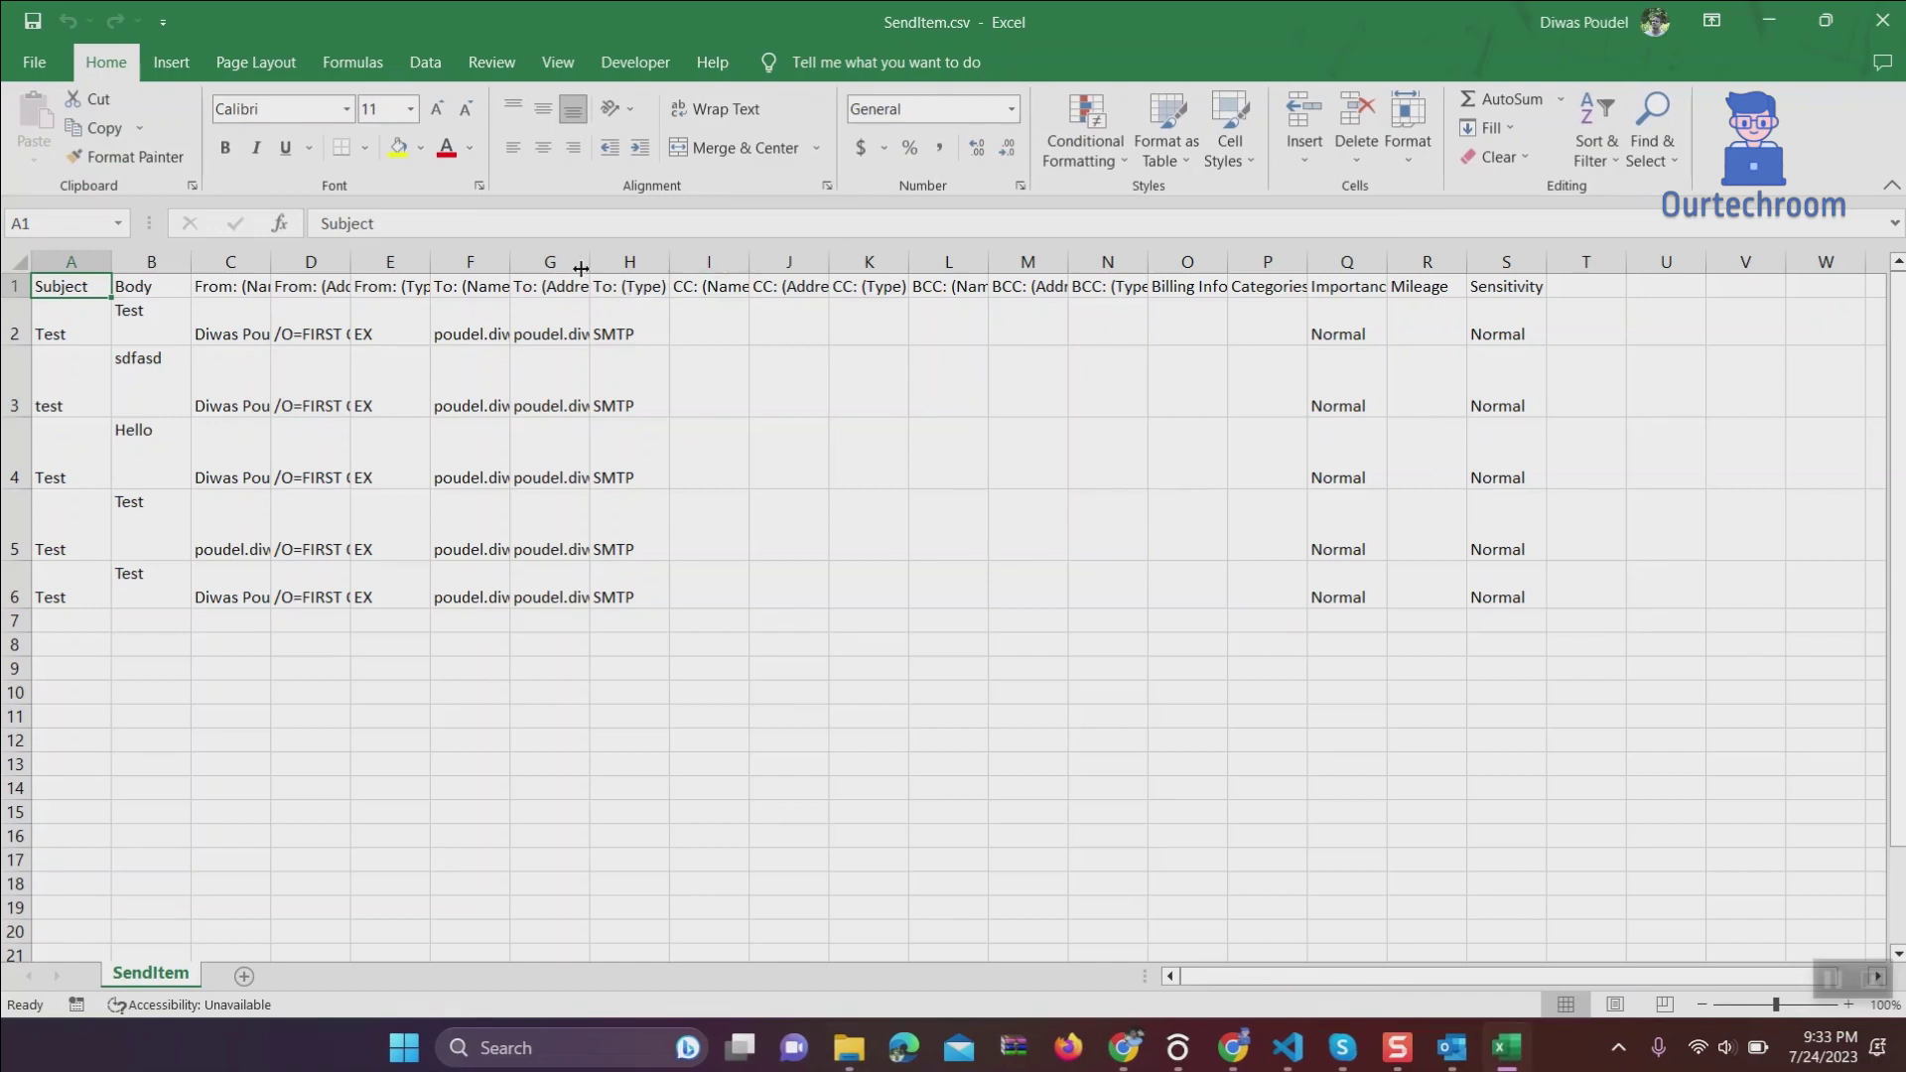
Widen the To, From and CC address columns G, D and J, then select the address columns.
drag(589, 298, 711, 299)
click(633, 376)
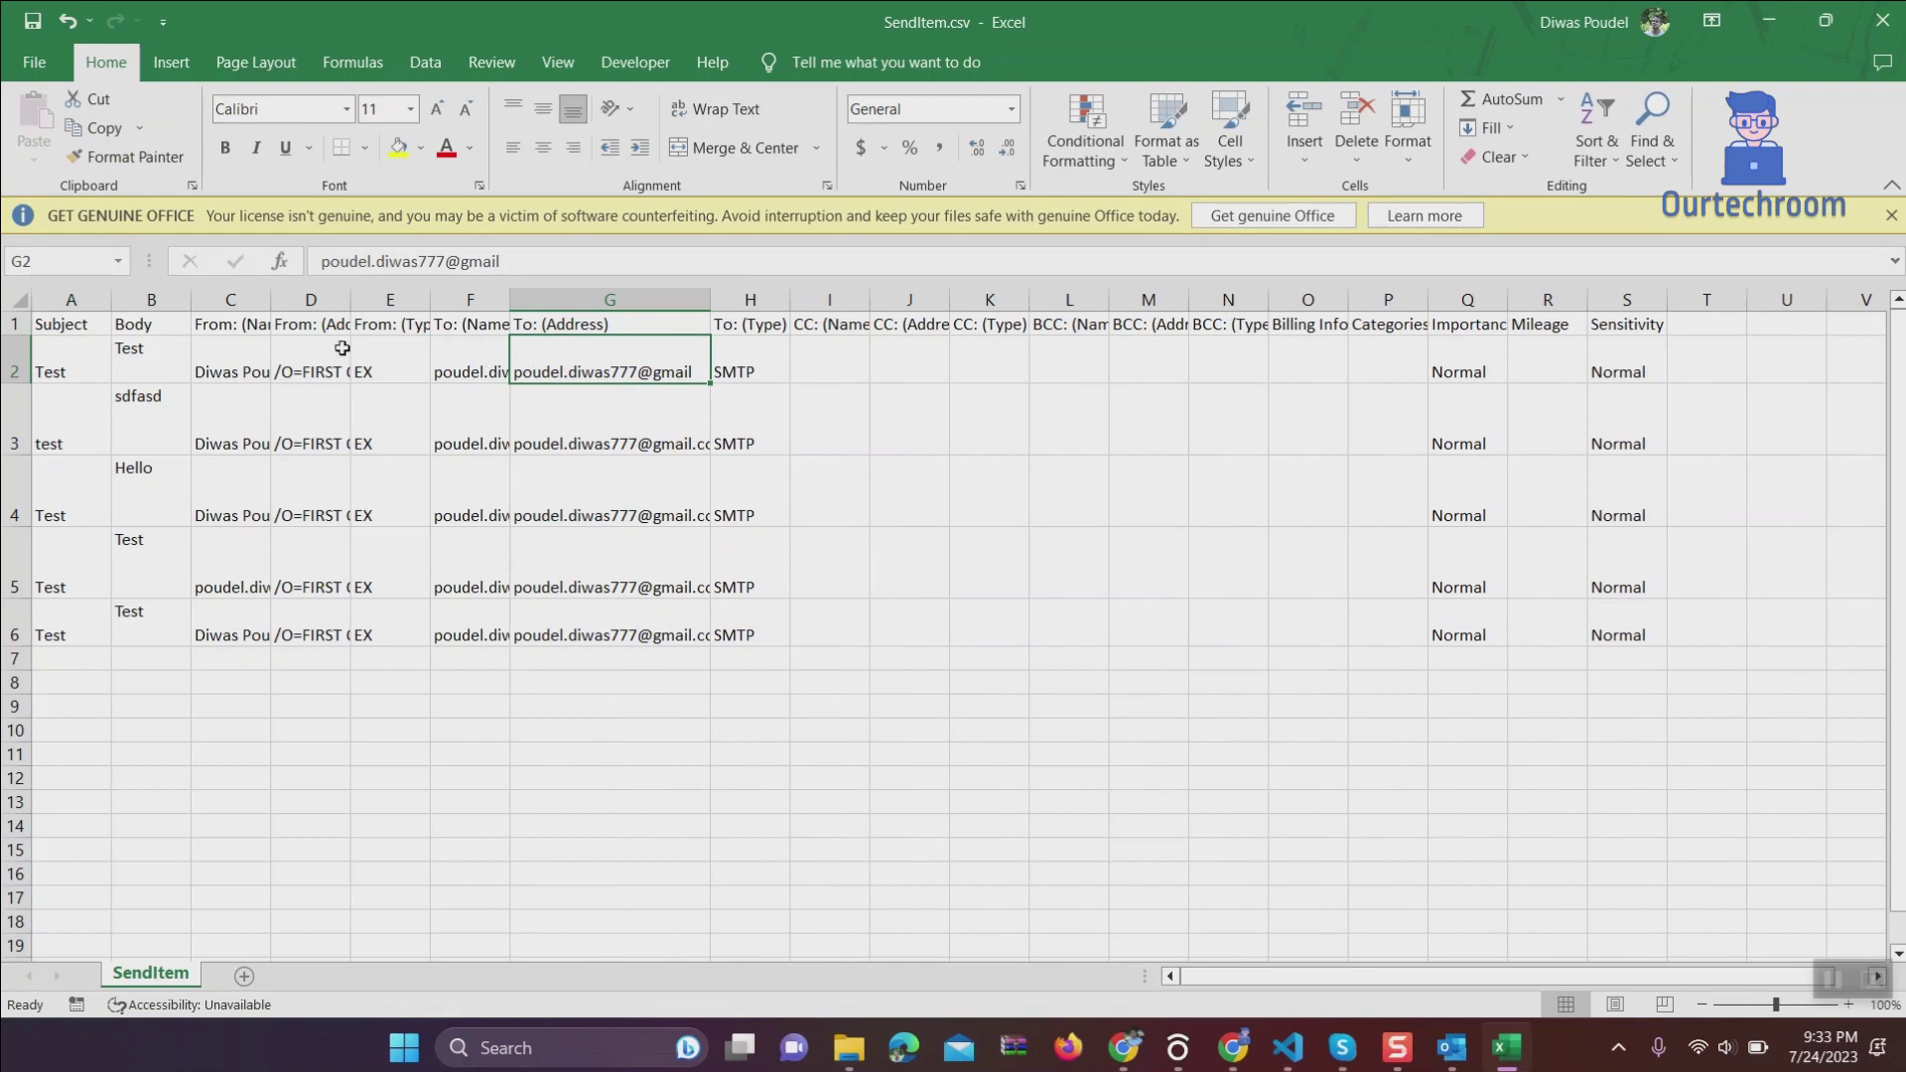
drag(348, 311, 436, 311)
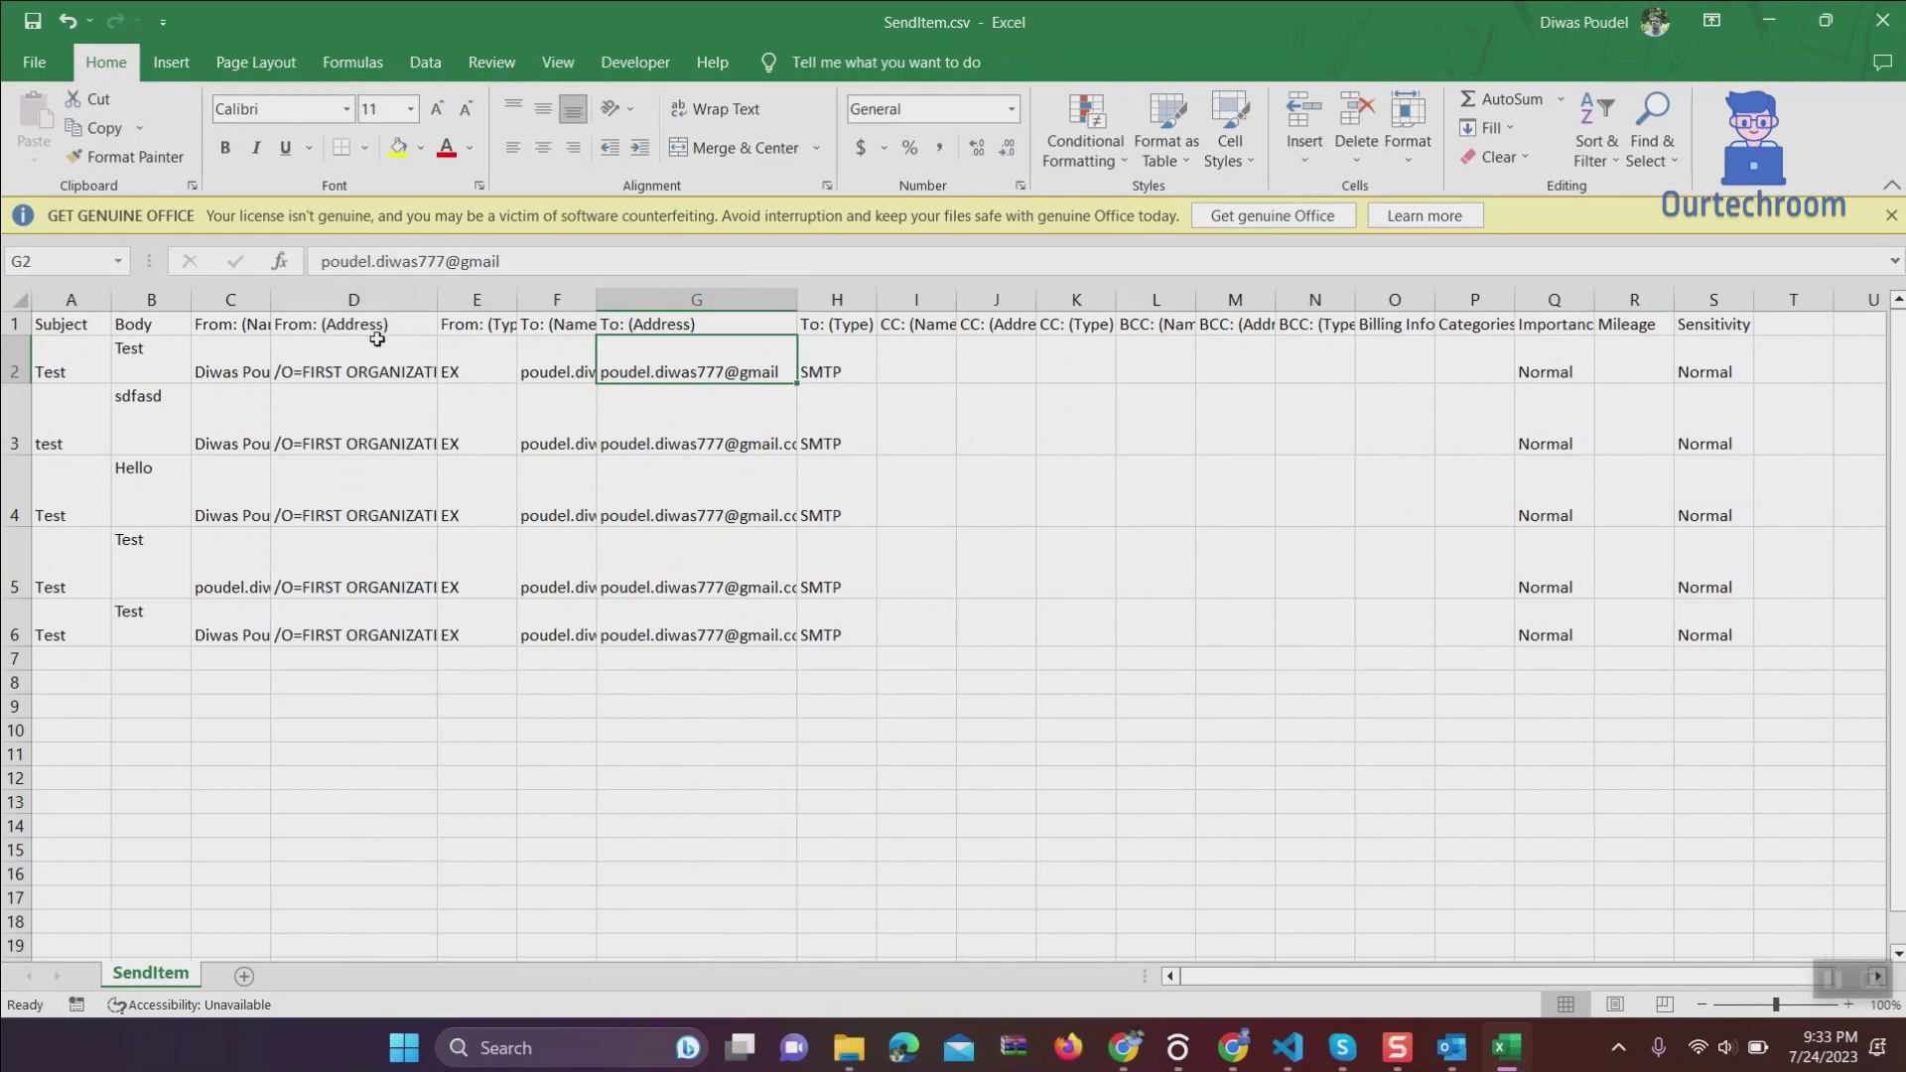
click(379, 358)
click(573, 344)
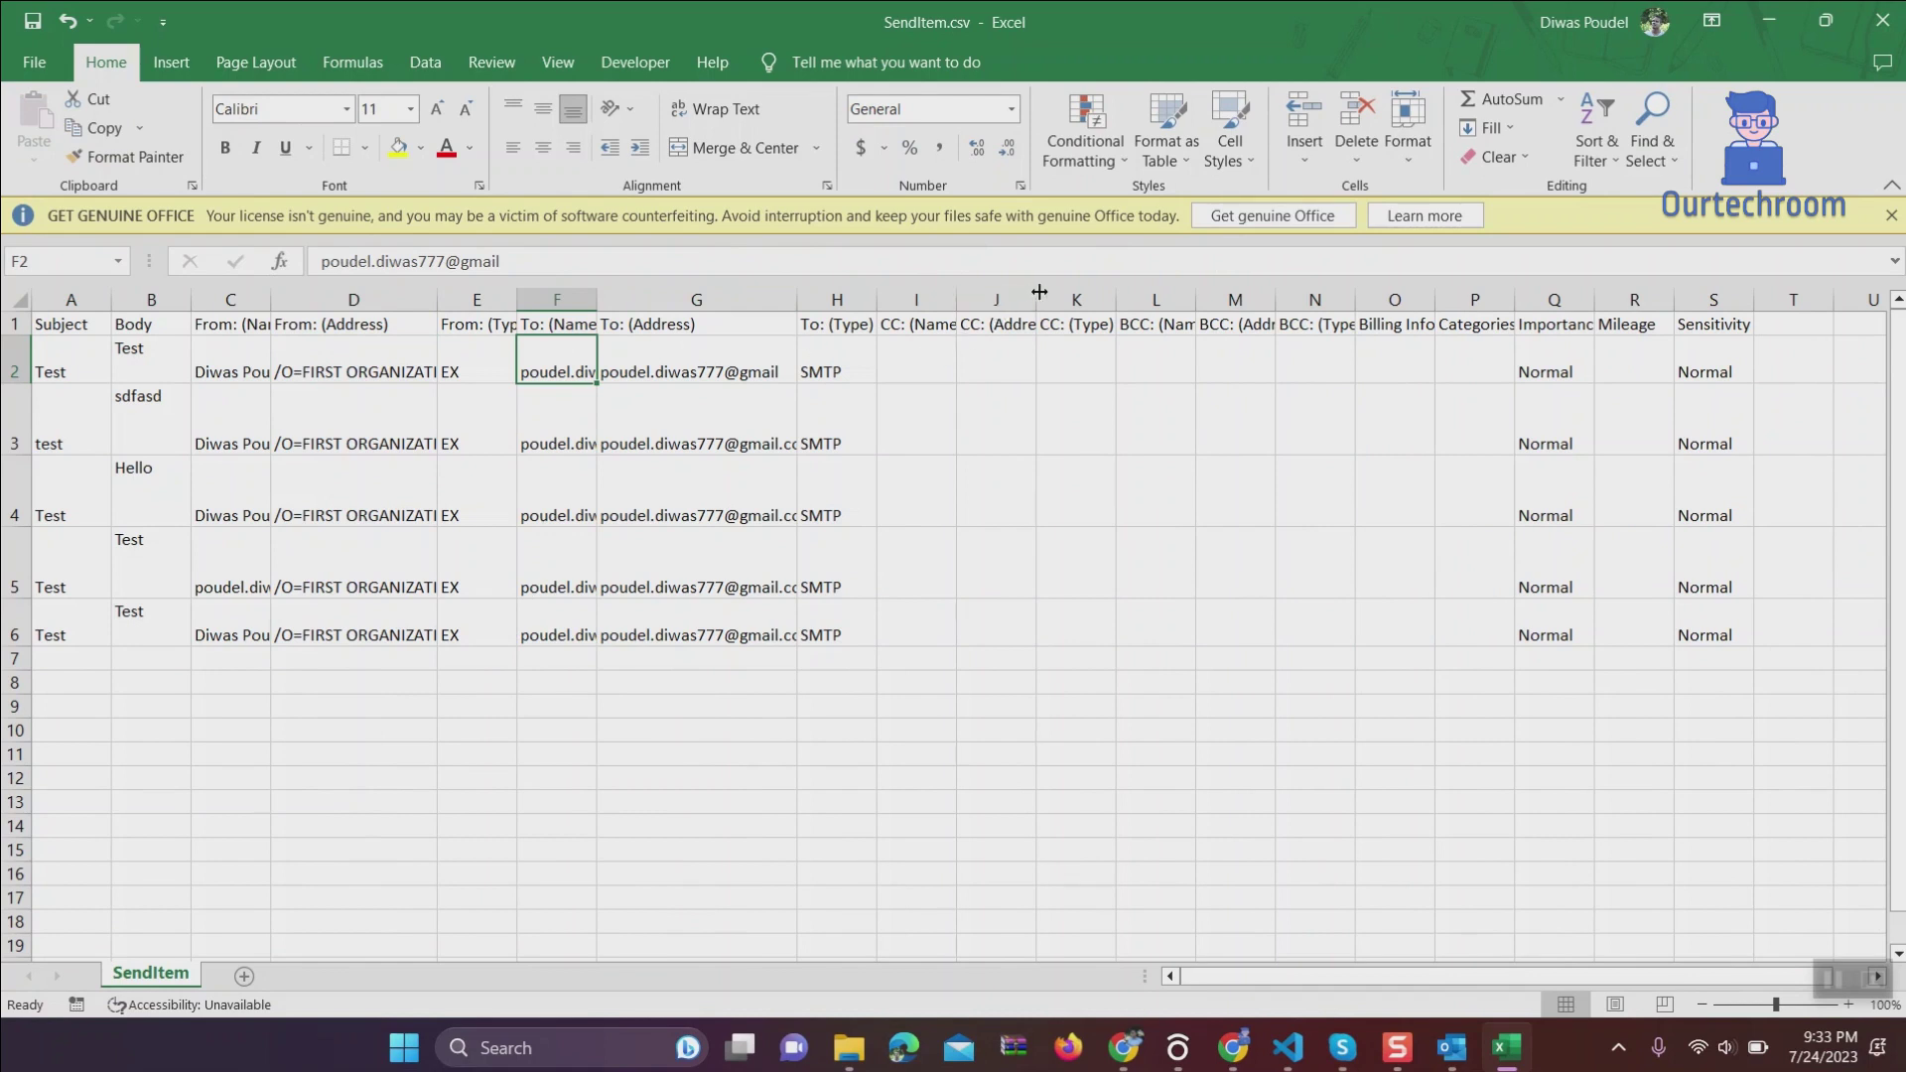
drag(1039, 291, 1179, 291)
drag(1033, 342, 1030, 679)
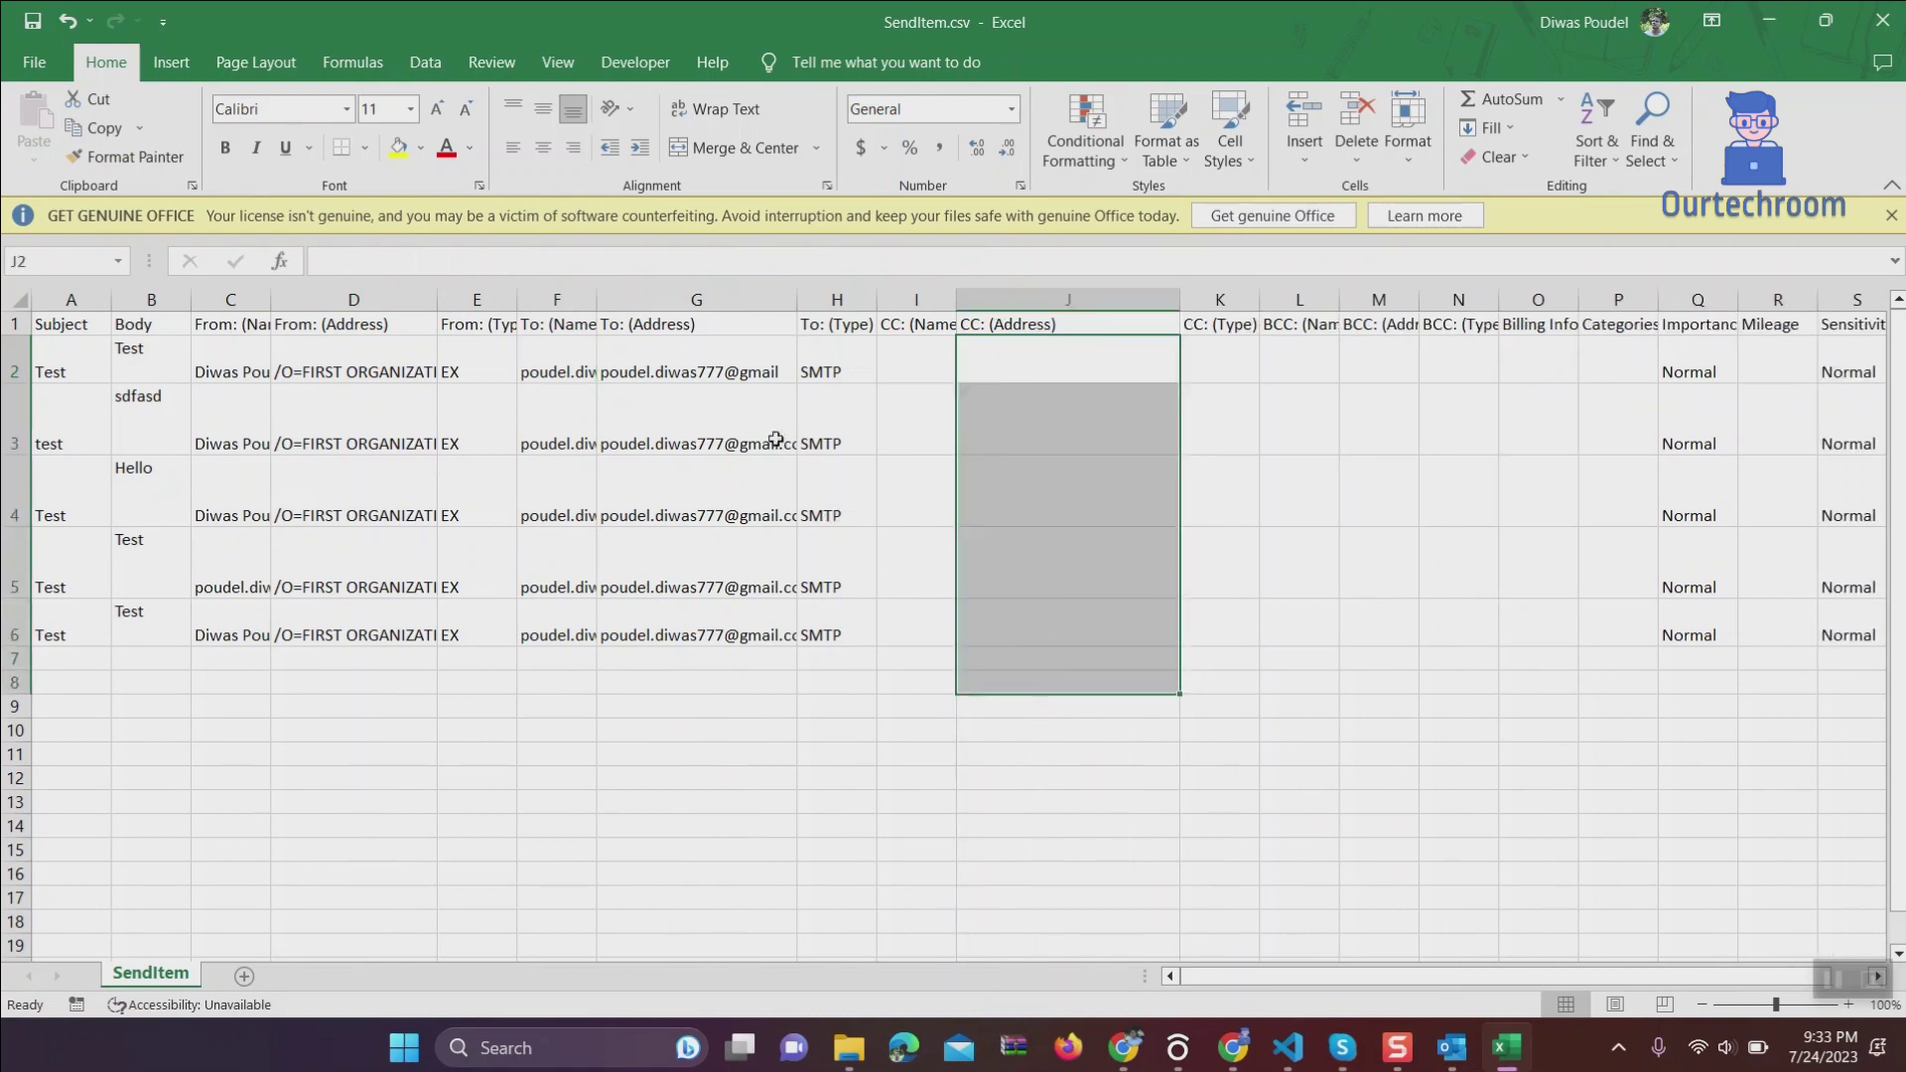
click(710, 299)
ctrl+click(1068, 299)
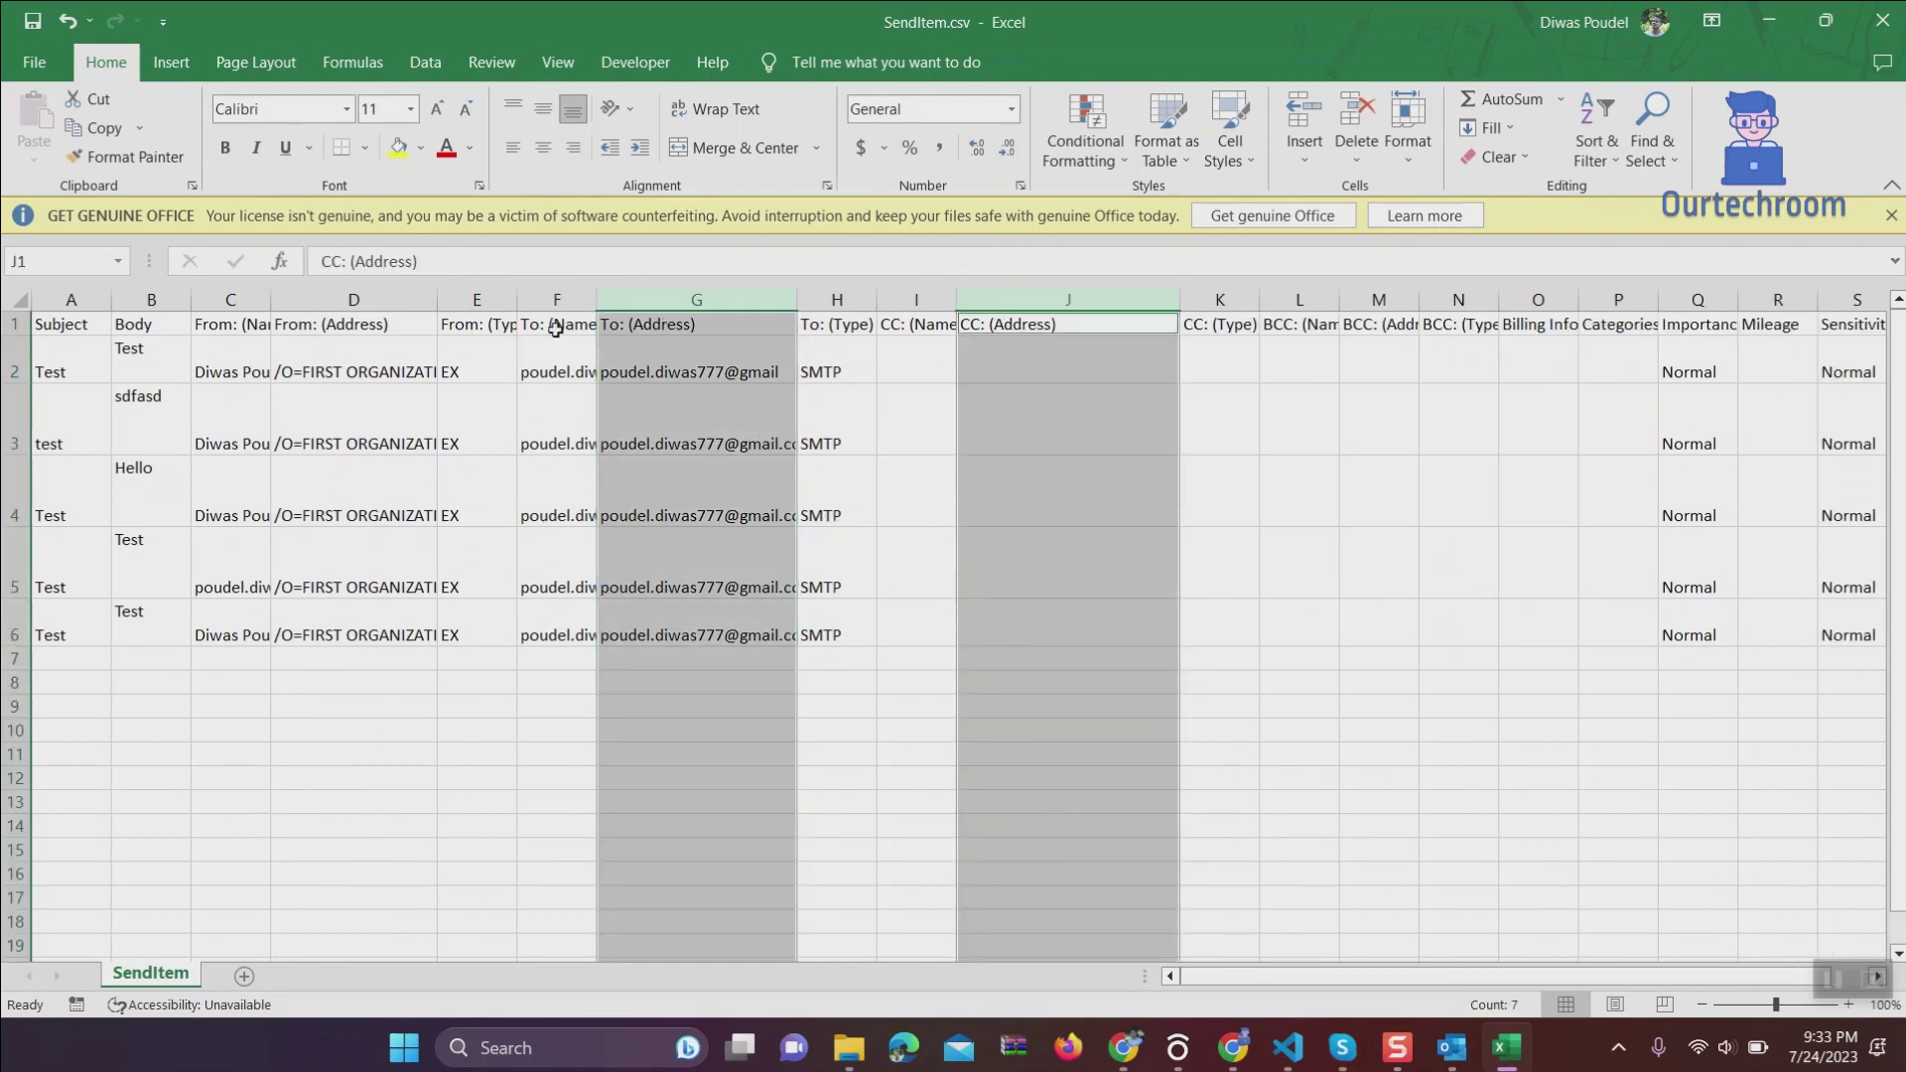
Copy the From, To and CC address columns into a new Sheet1, then select the To addresses.
ctrl+click(367, 300)
key(ctrl+c)
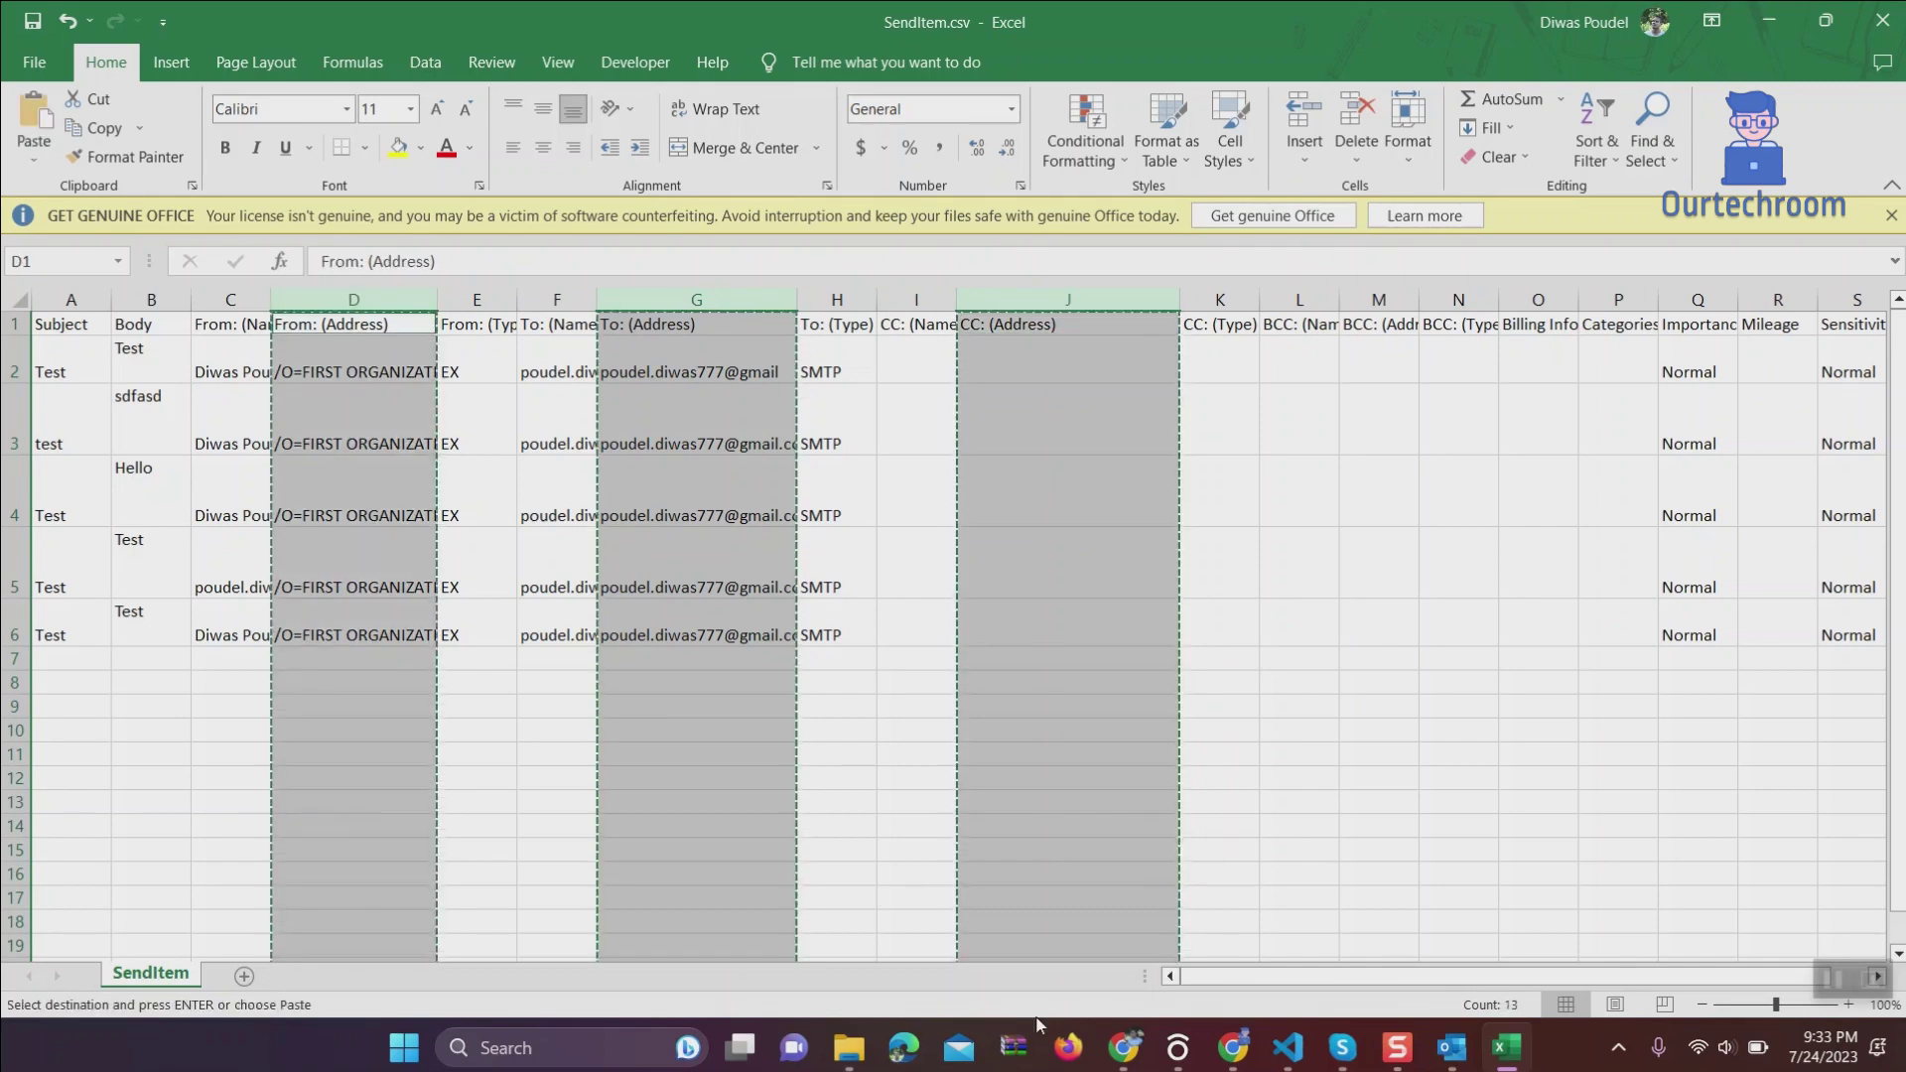
click(272, 975)
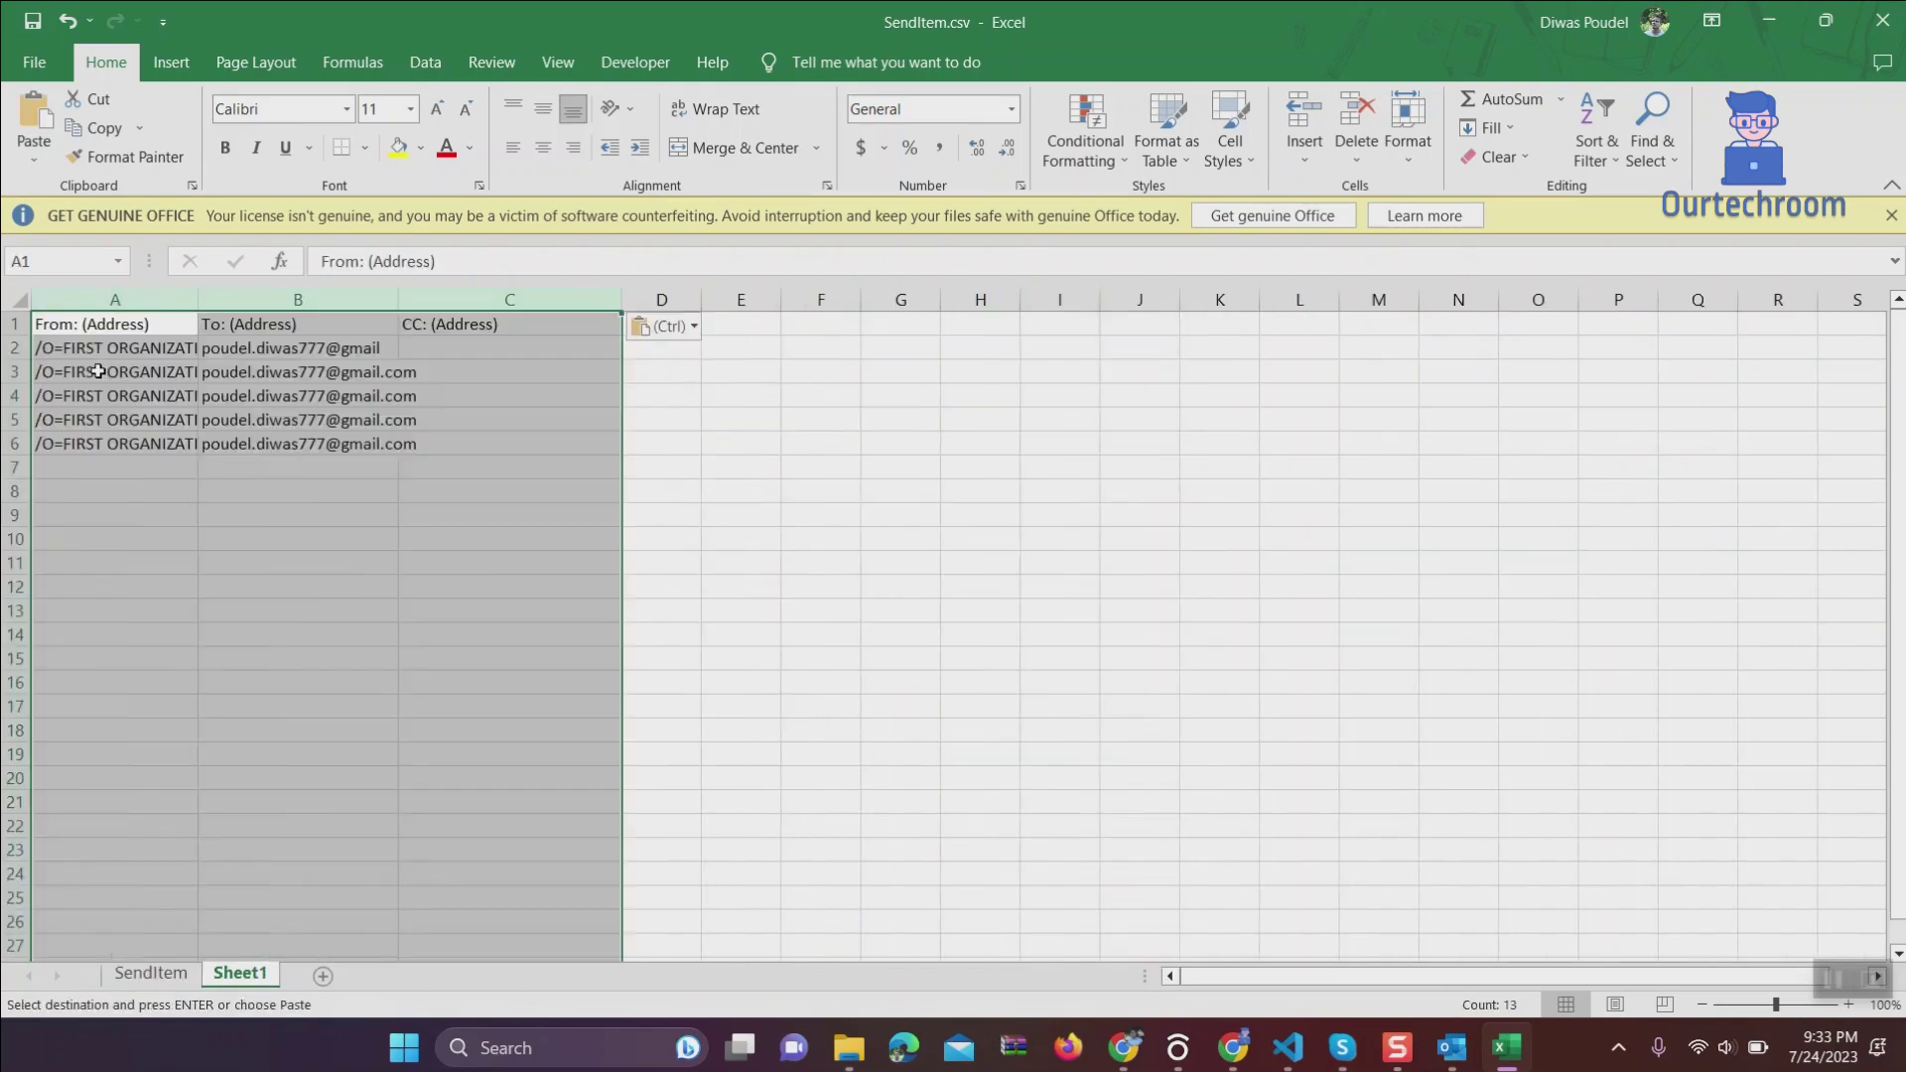
key(ctrl+v)
click(188, 536)
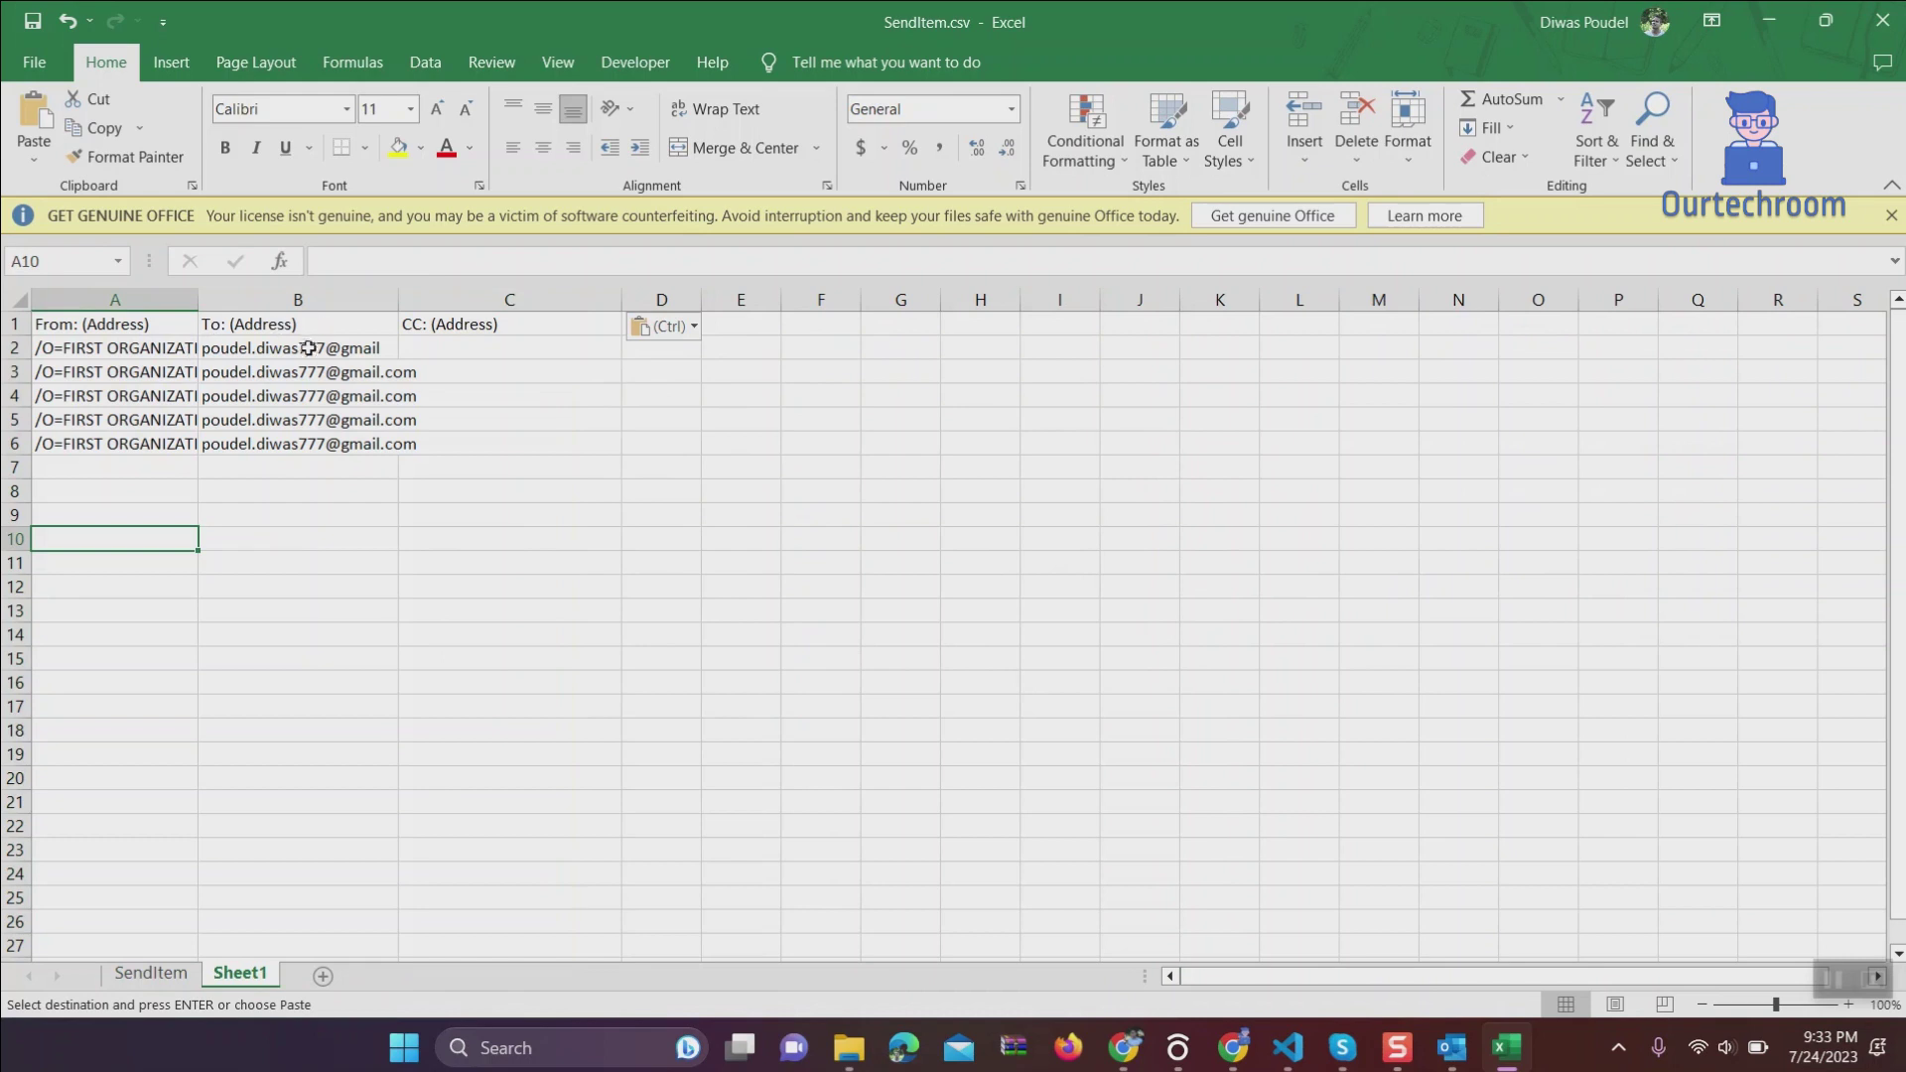
drag(302, 348, 322, 447)
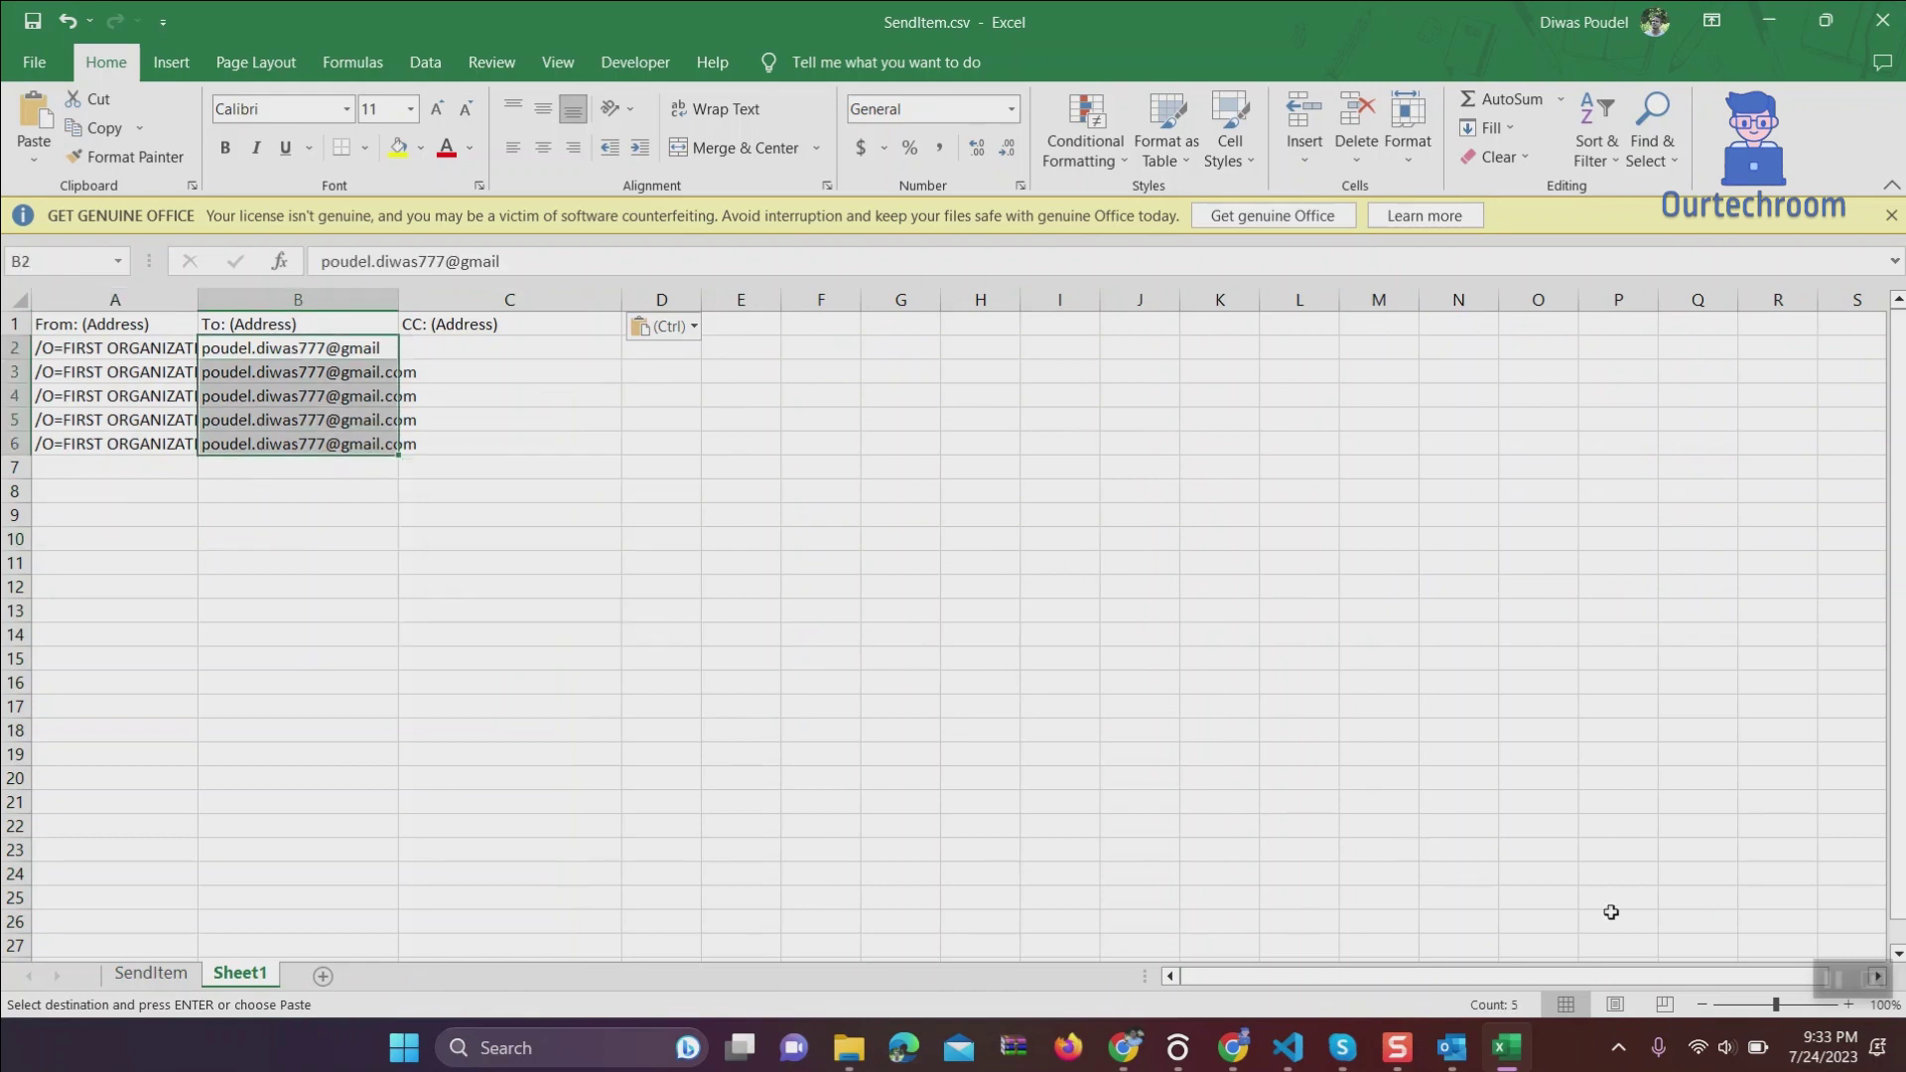